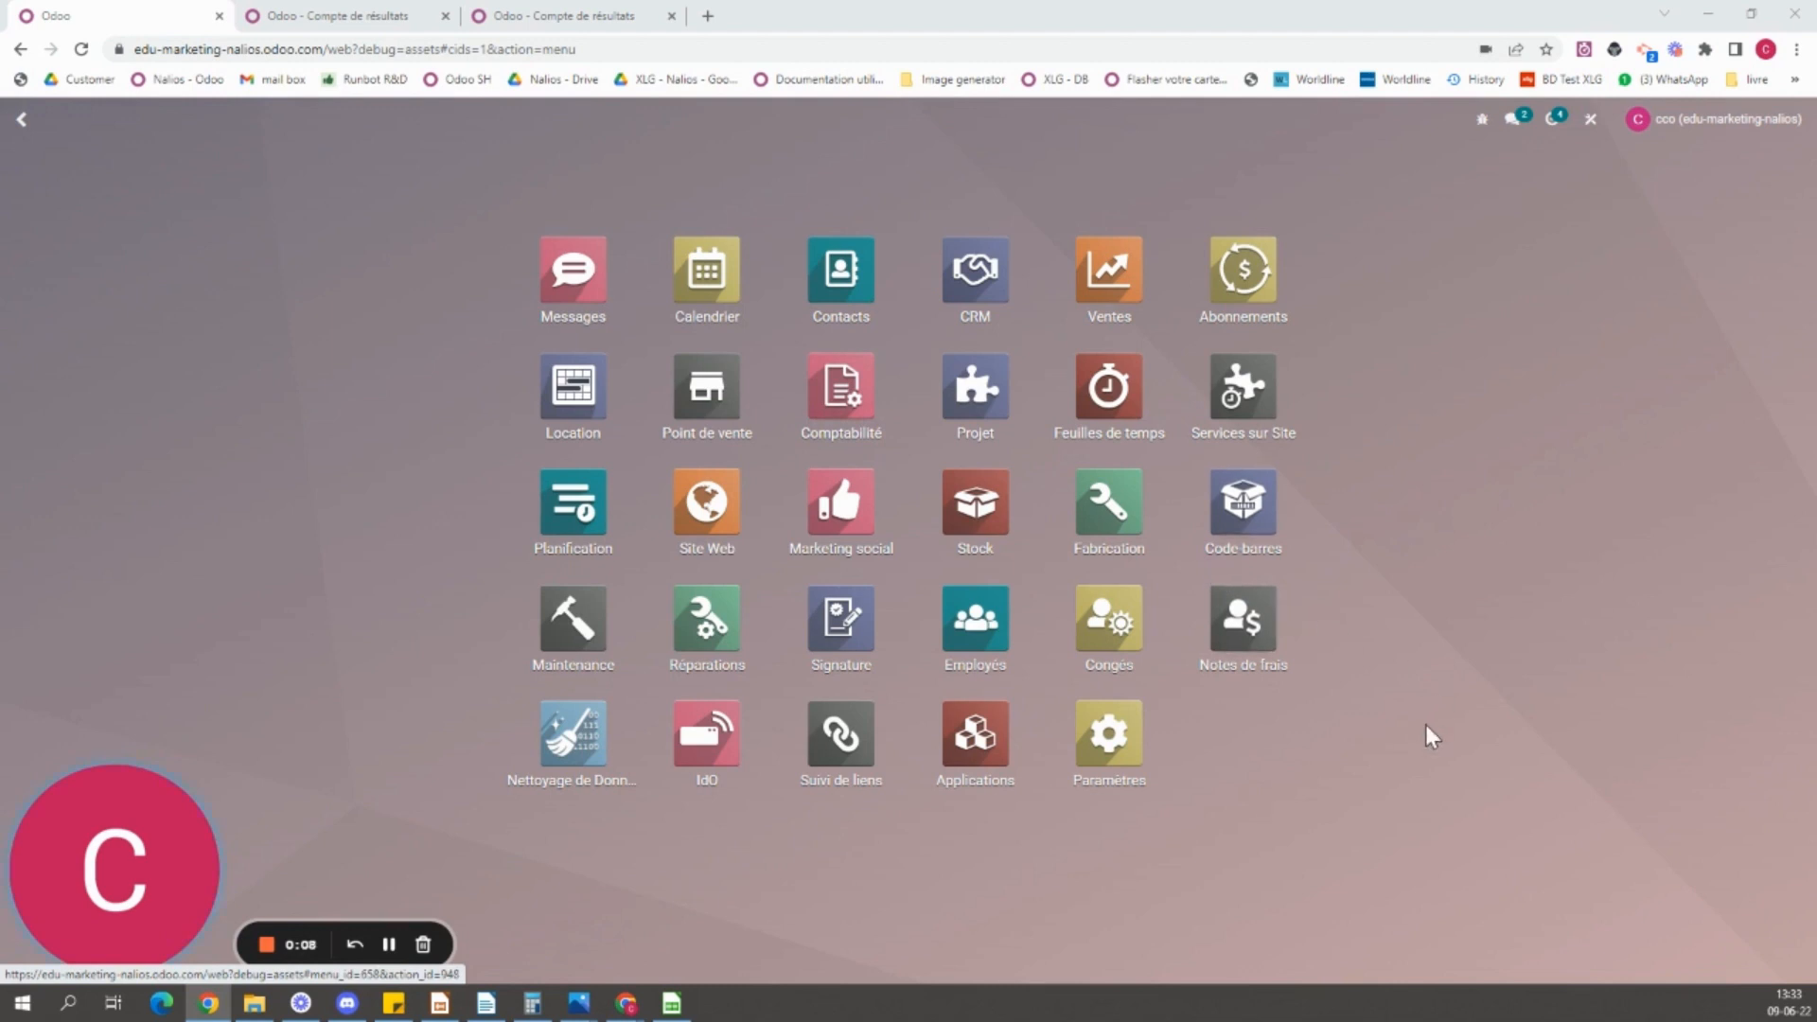
# - Check the developer tools options at the end of the general settings
pyautogui.click(1128, 744)
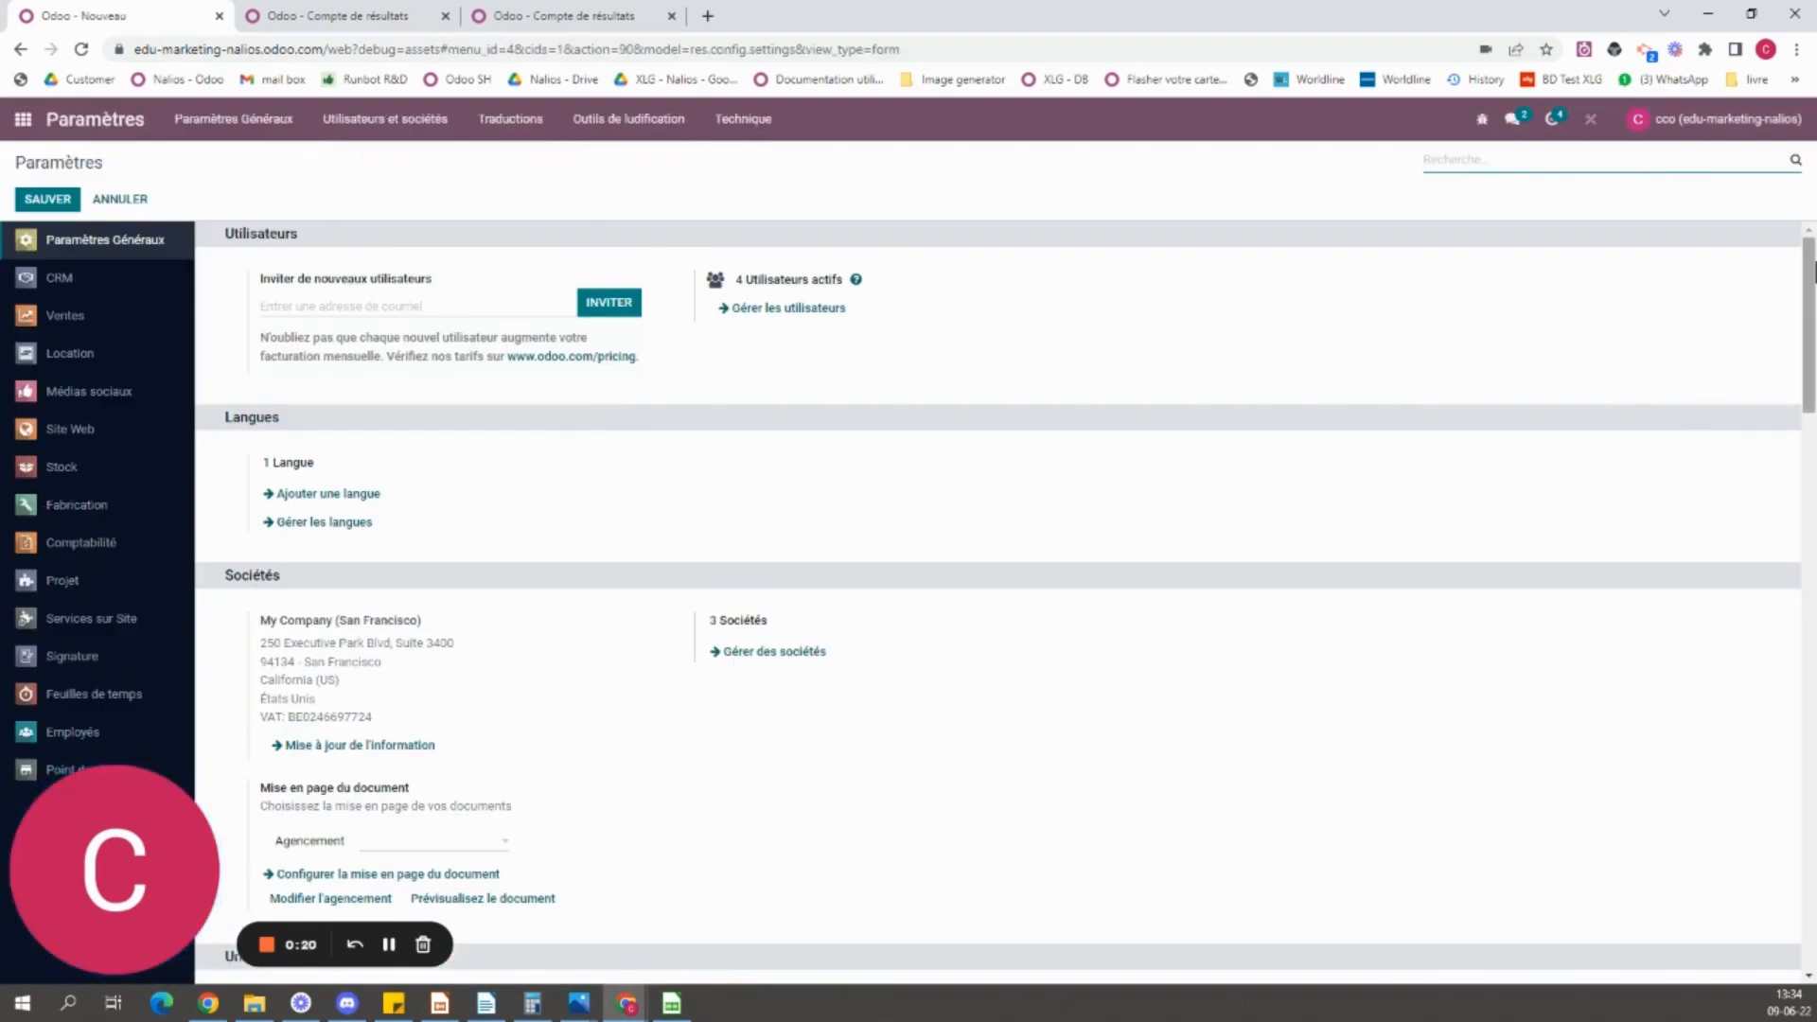
pyautogui.moveTo(1810, 332); pyautogui.dragTo(1810, 887)
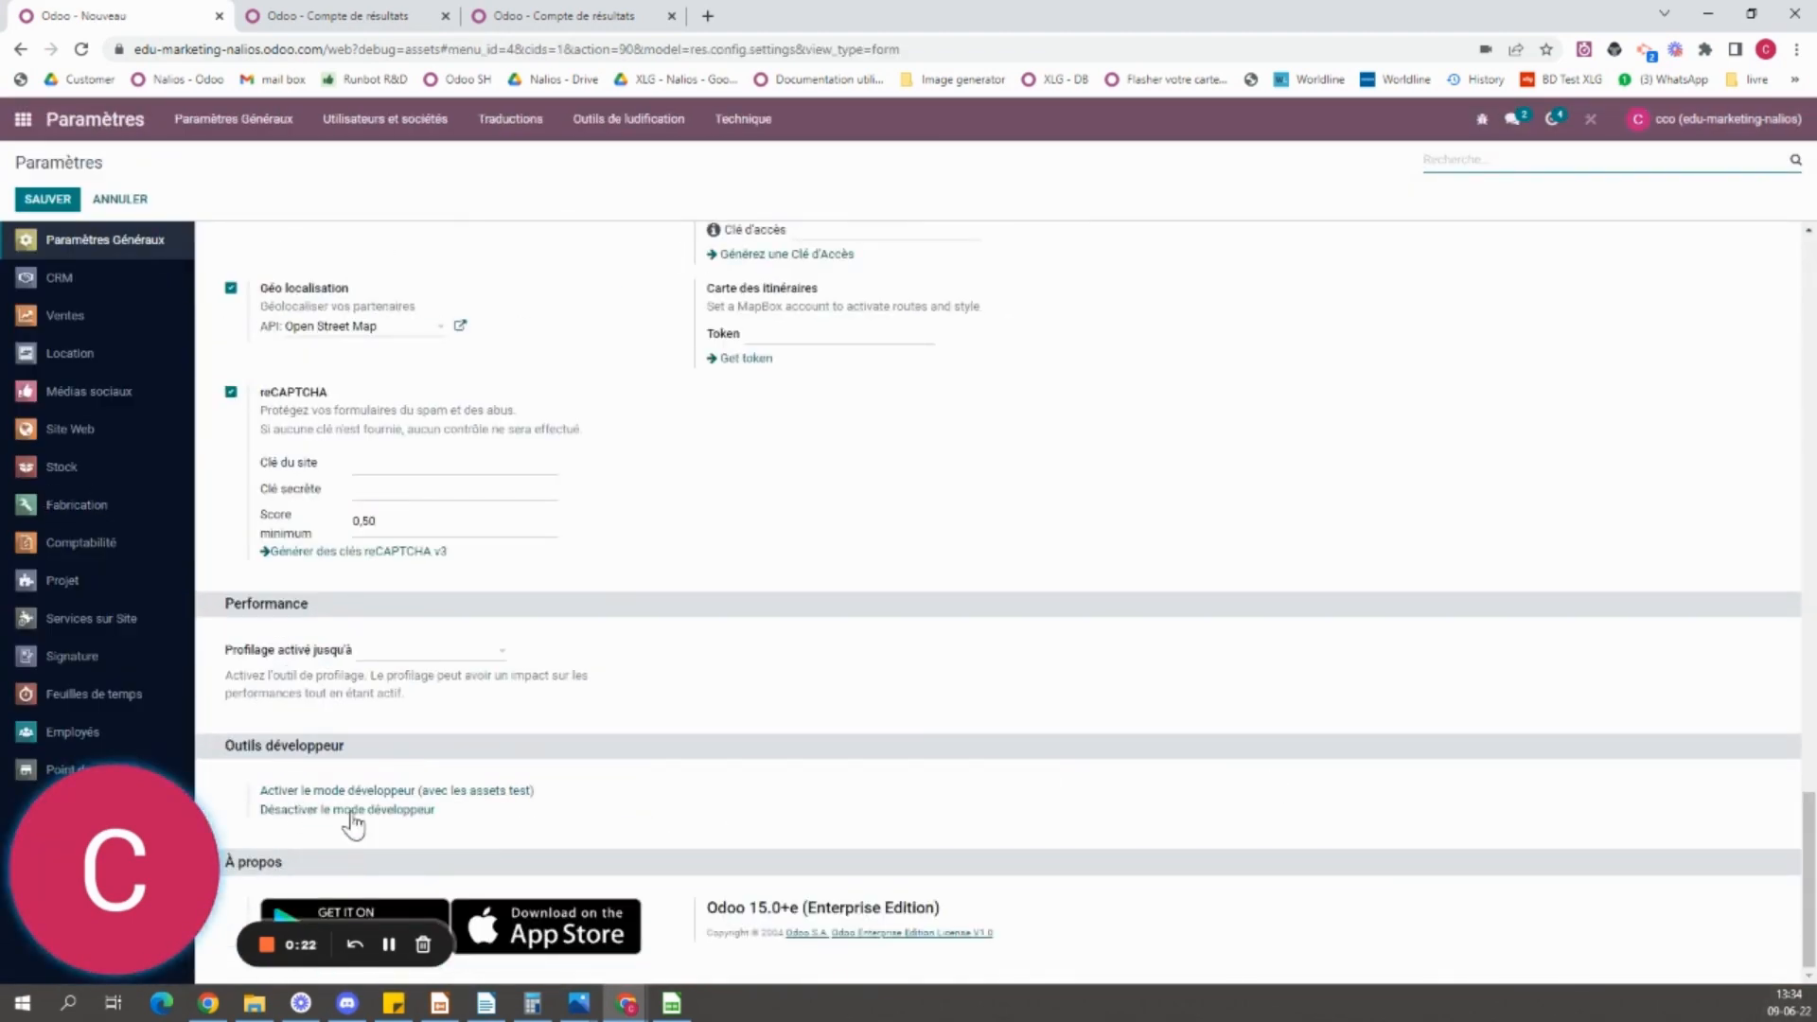
# - Open the definition of the Belgian "Compte de résultats" from the financial reports in the Comptabilité configuration
pyautogui.click(24, 120)
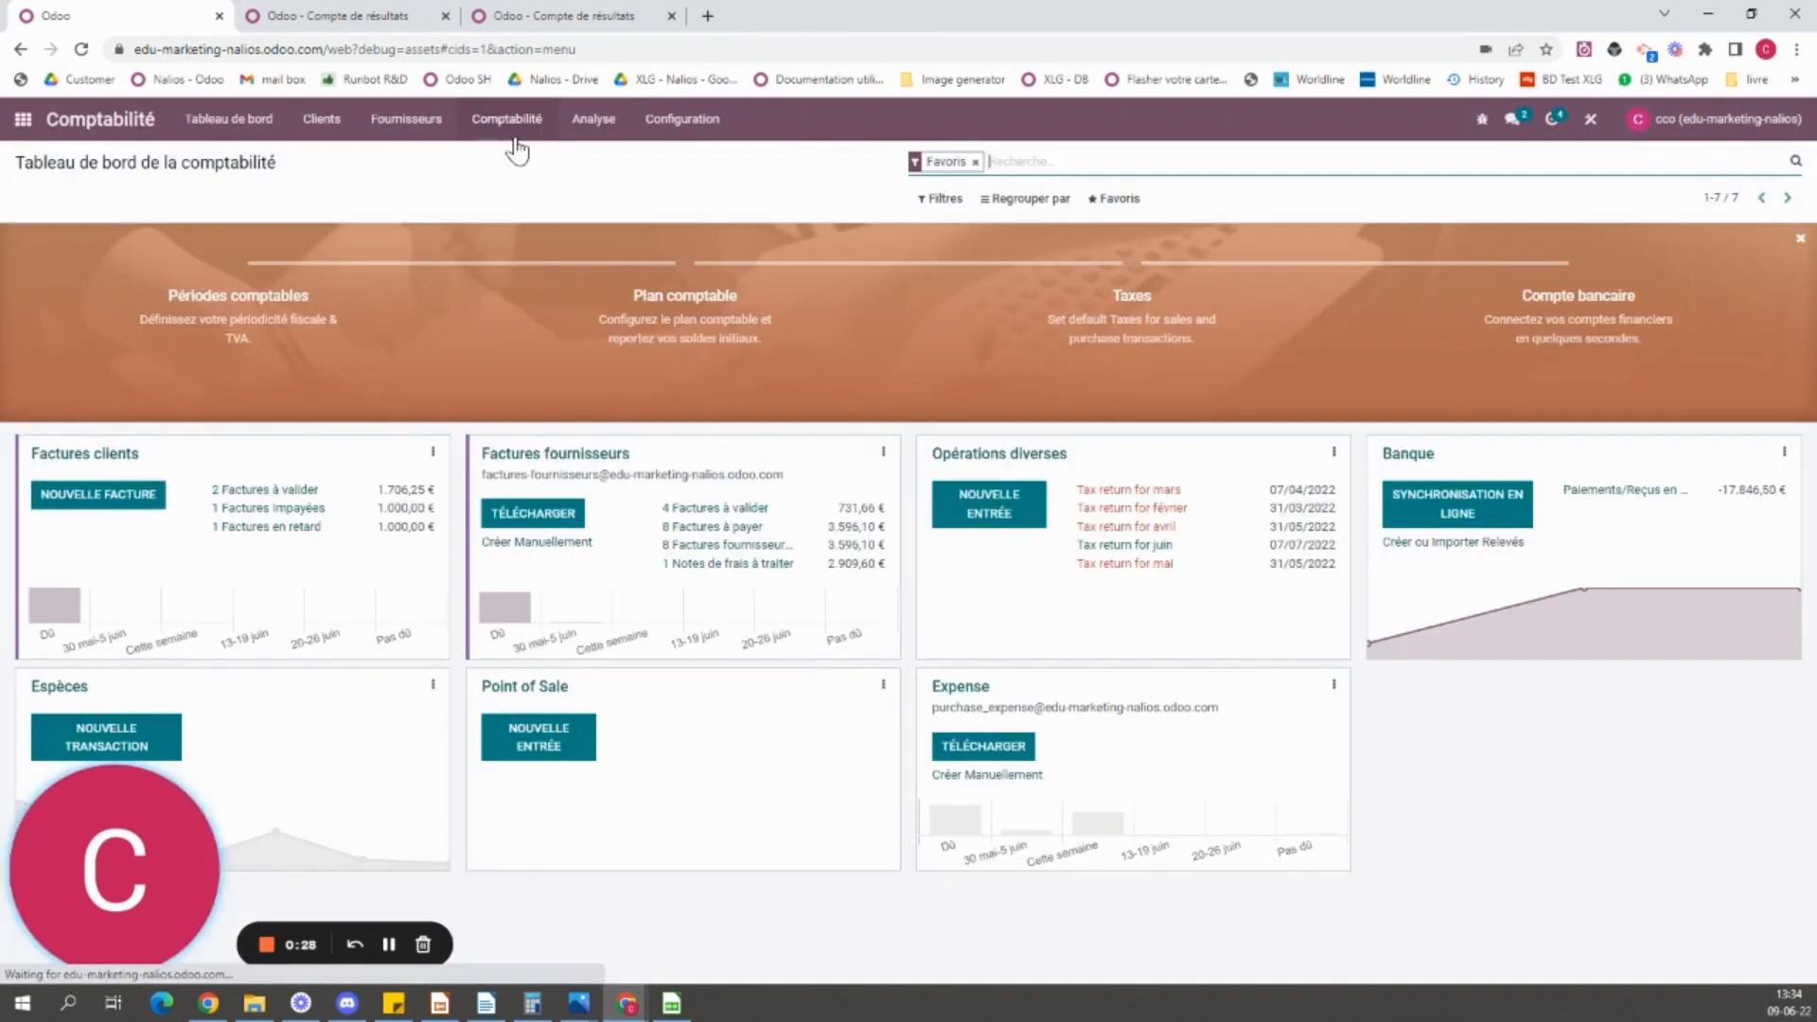
pyautogui.click(665, 118)
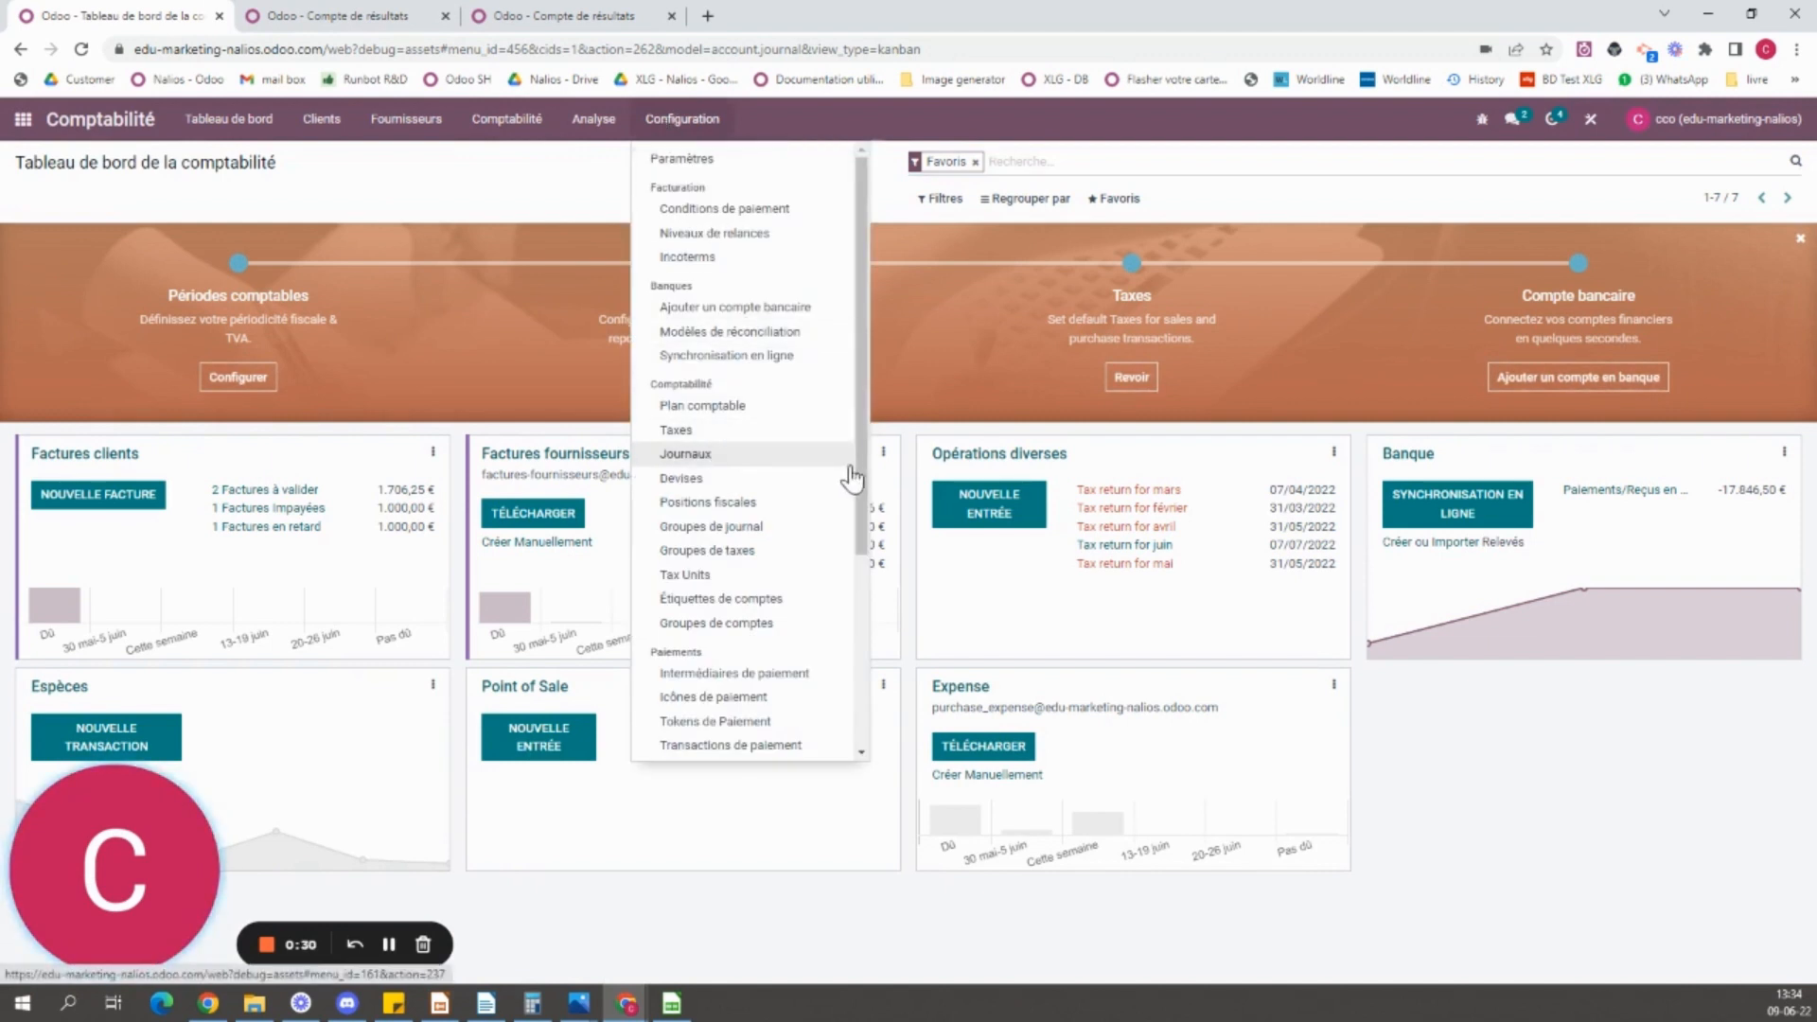
pyautogui.scroll(-3, 842, 473)
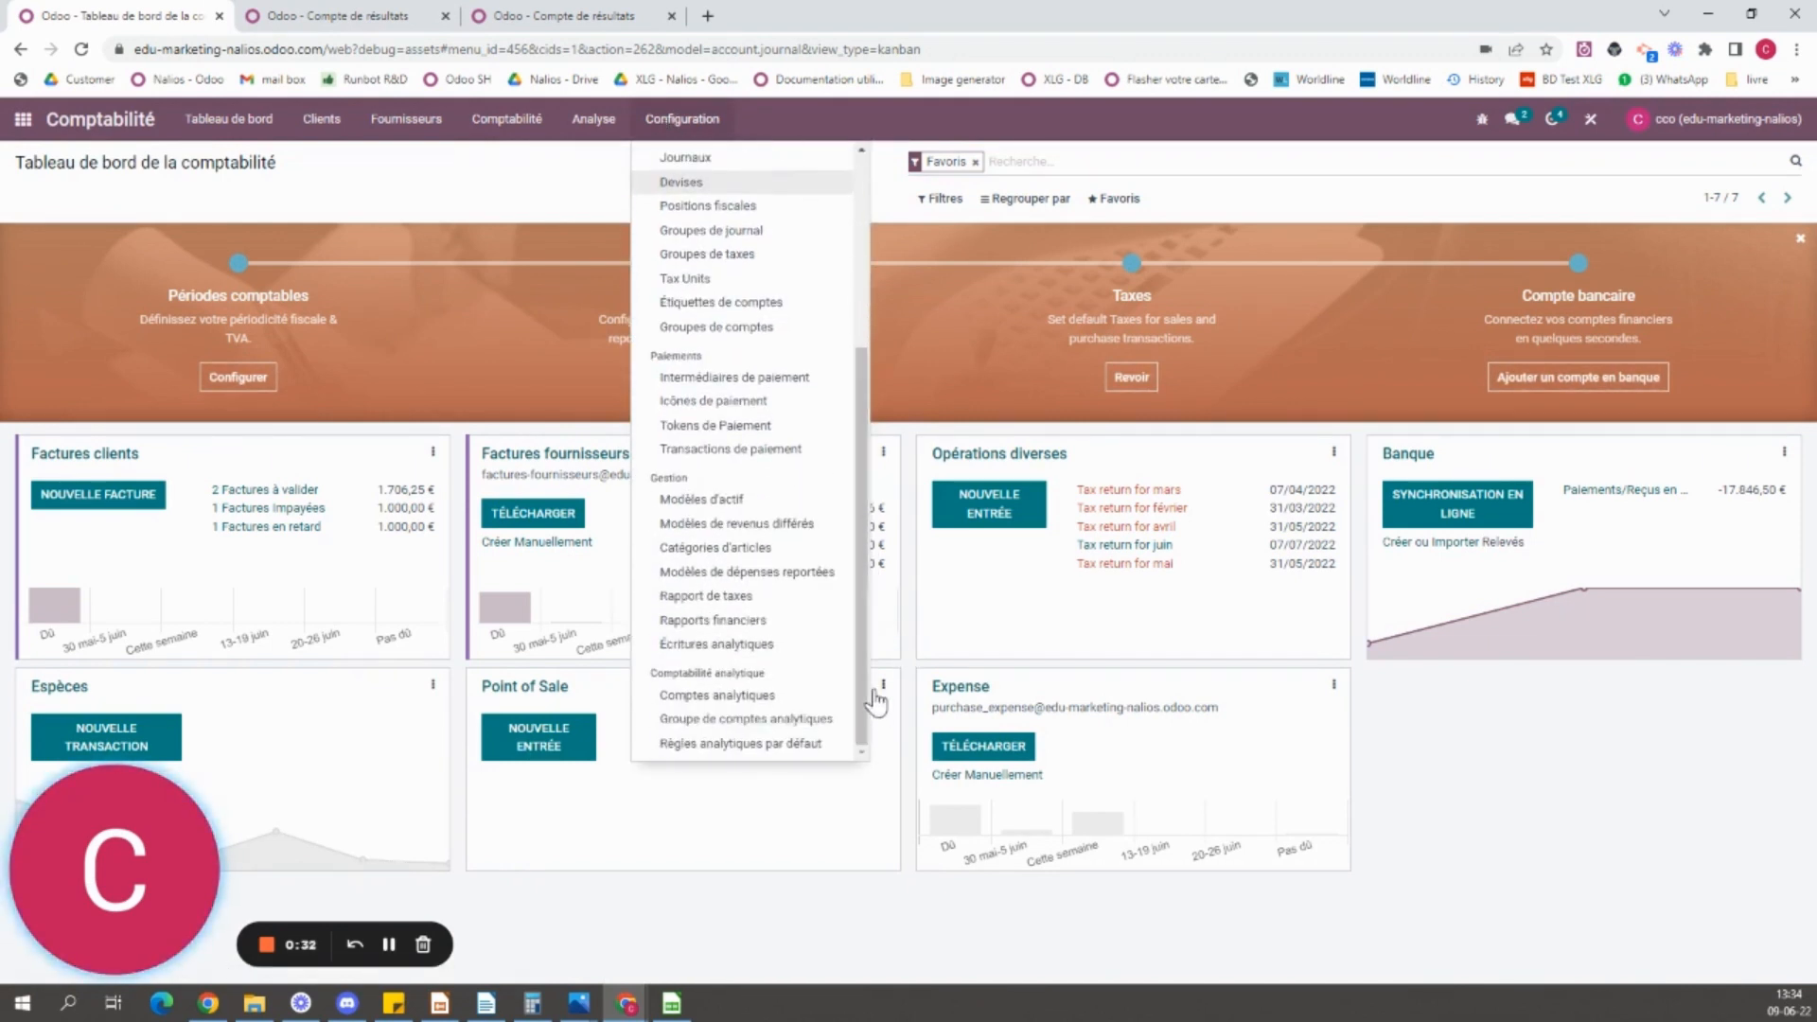
pyautogui.click(750, 625)
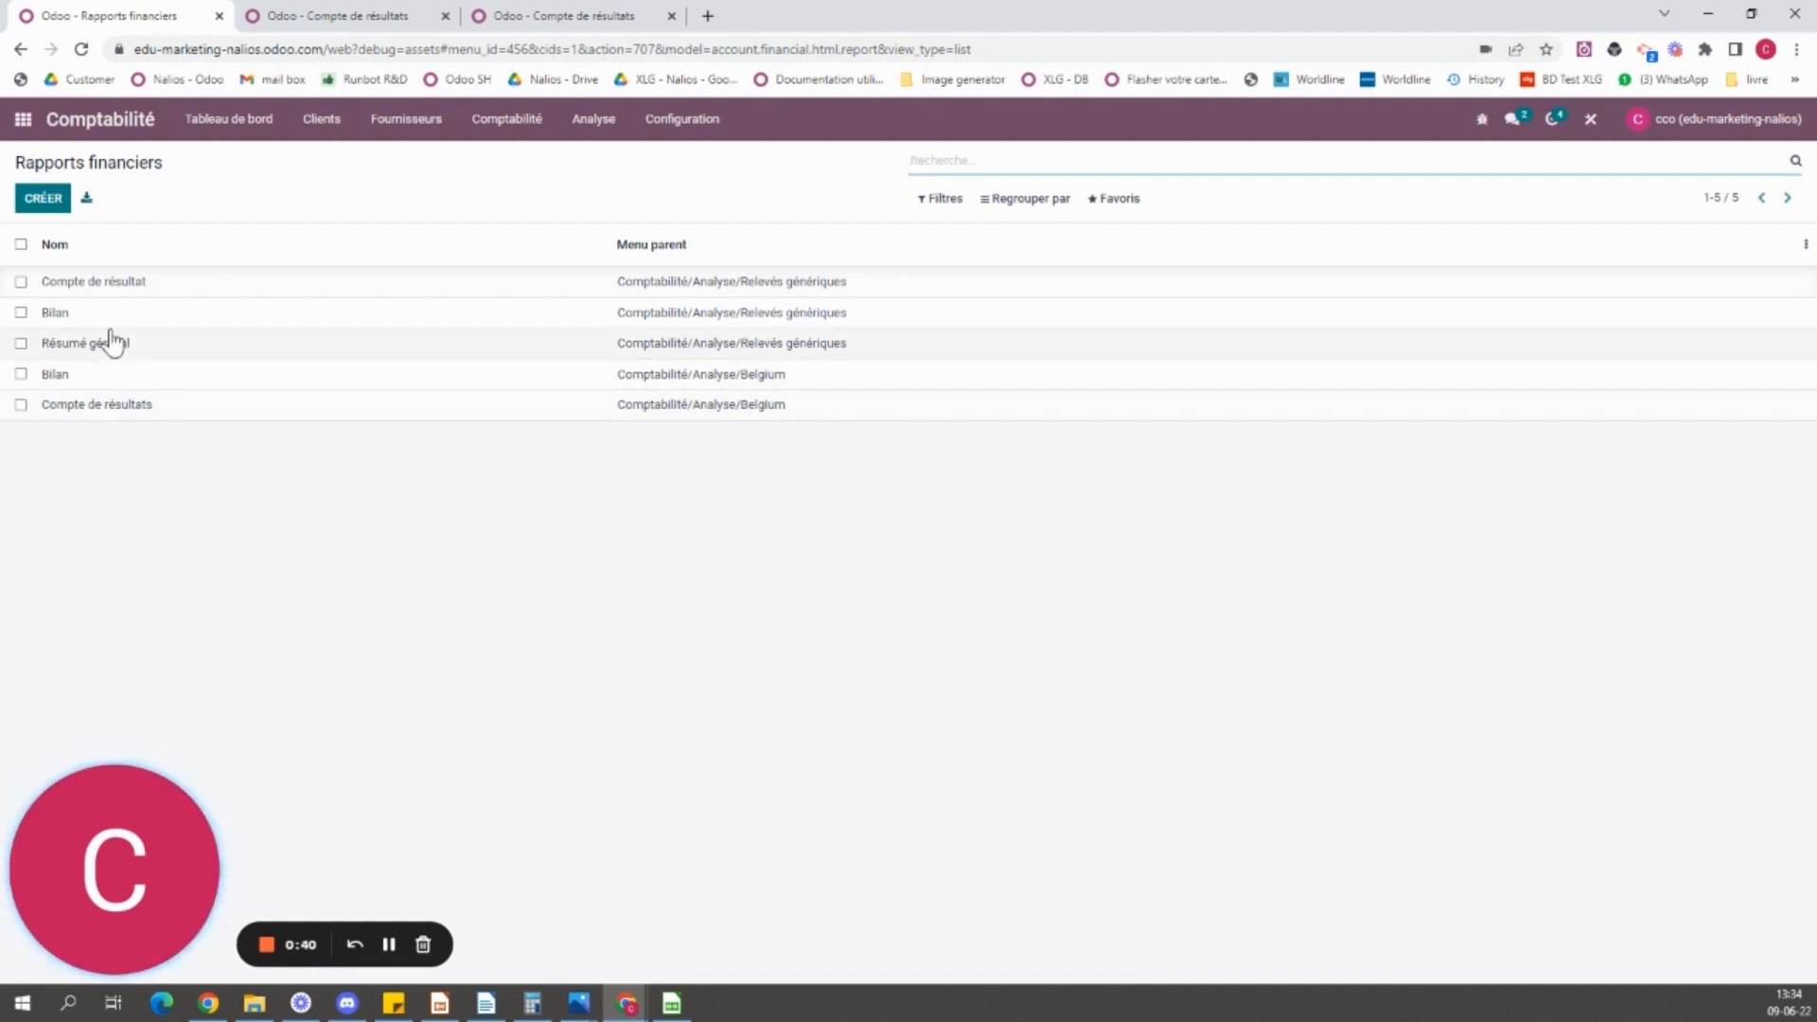
pyautogui.click(77, 405)
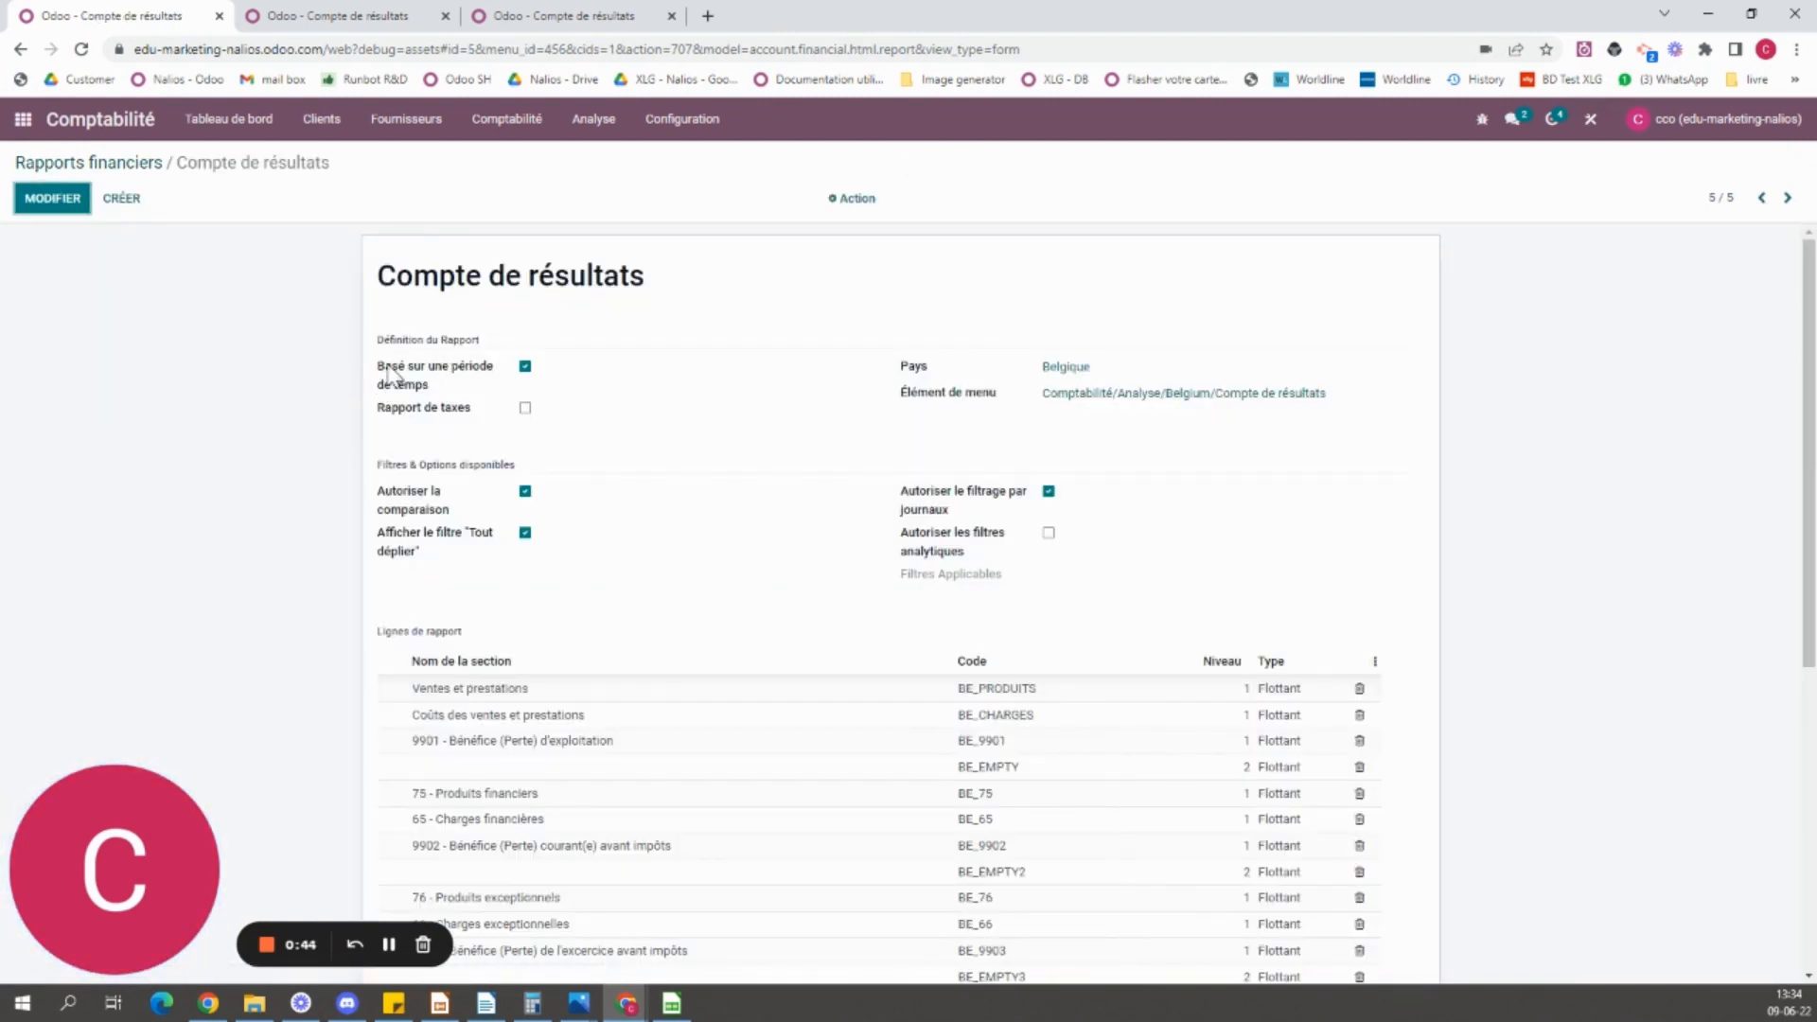
pyautogui.moveTo(445, 388)
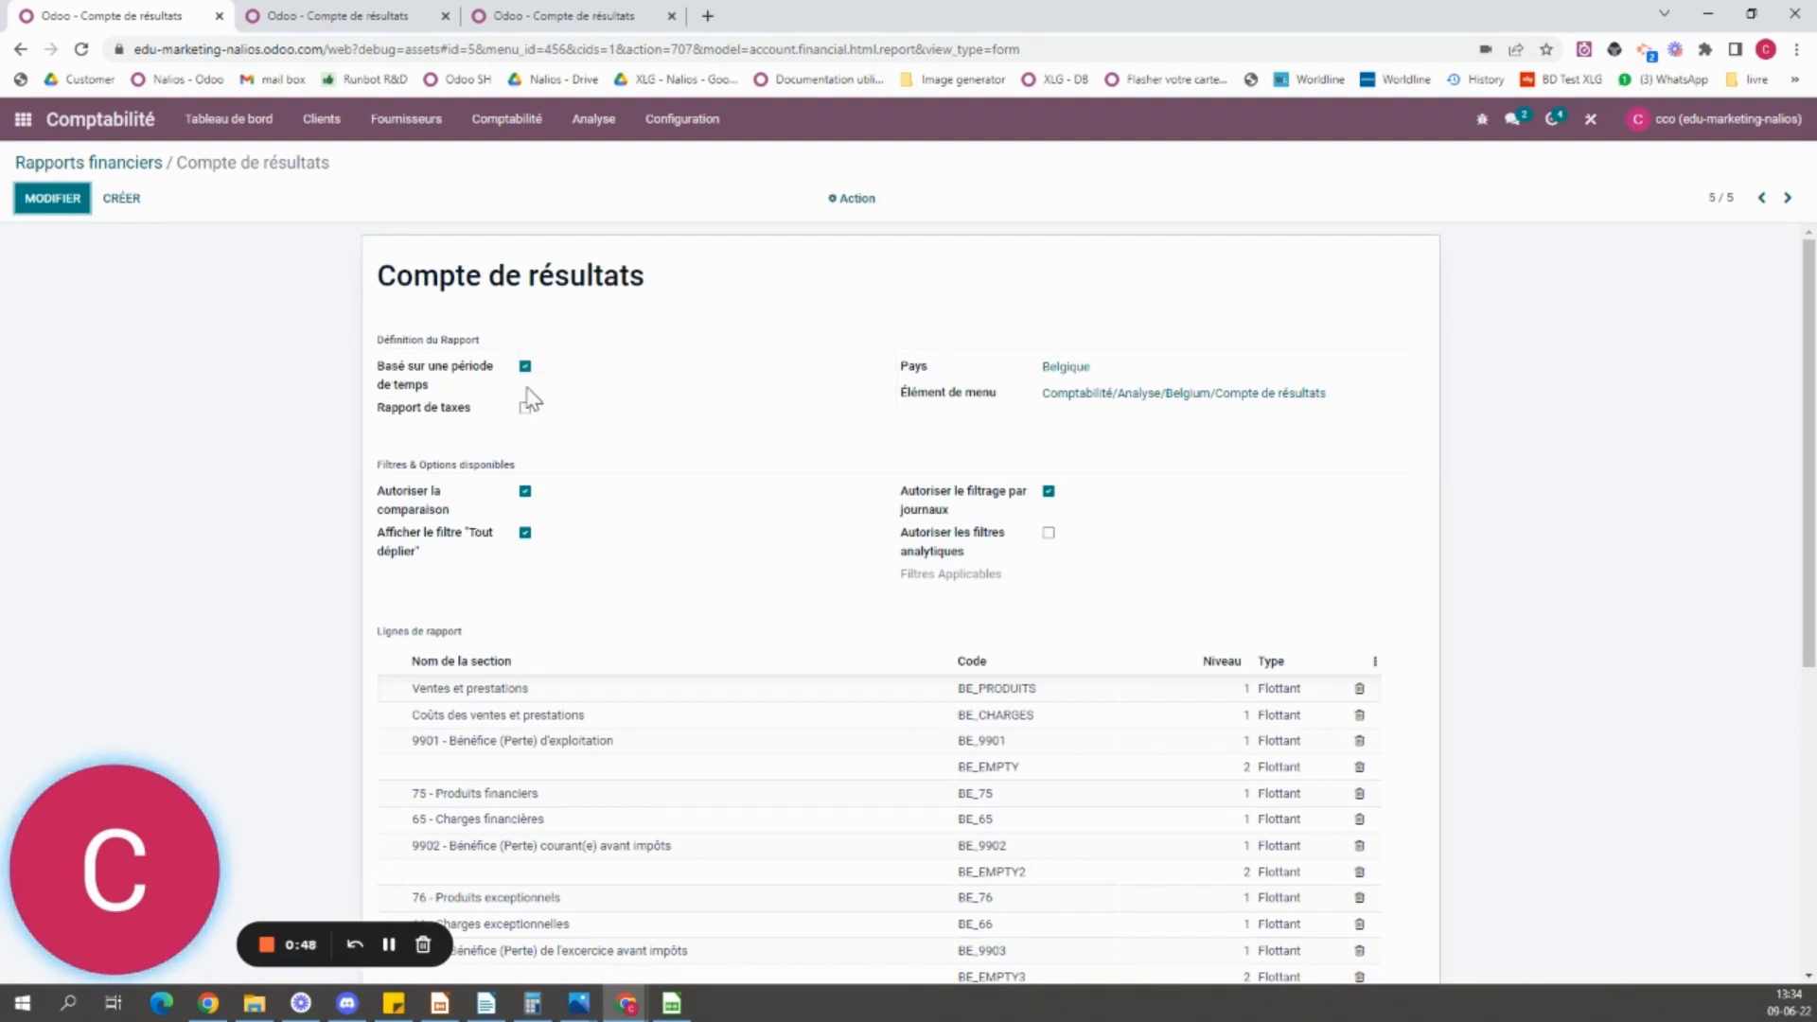
# - Examine the date filter and custom start date choices in the already open Compte de résultats report
pyautogui.click(407, 11)
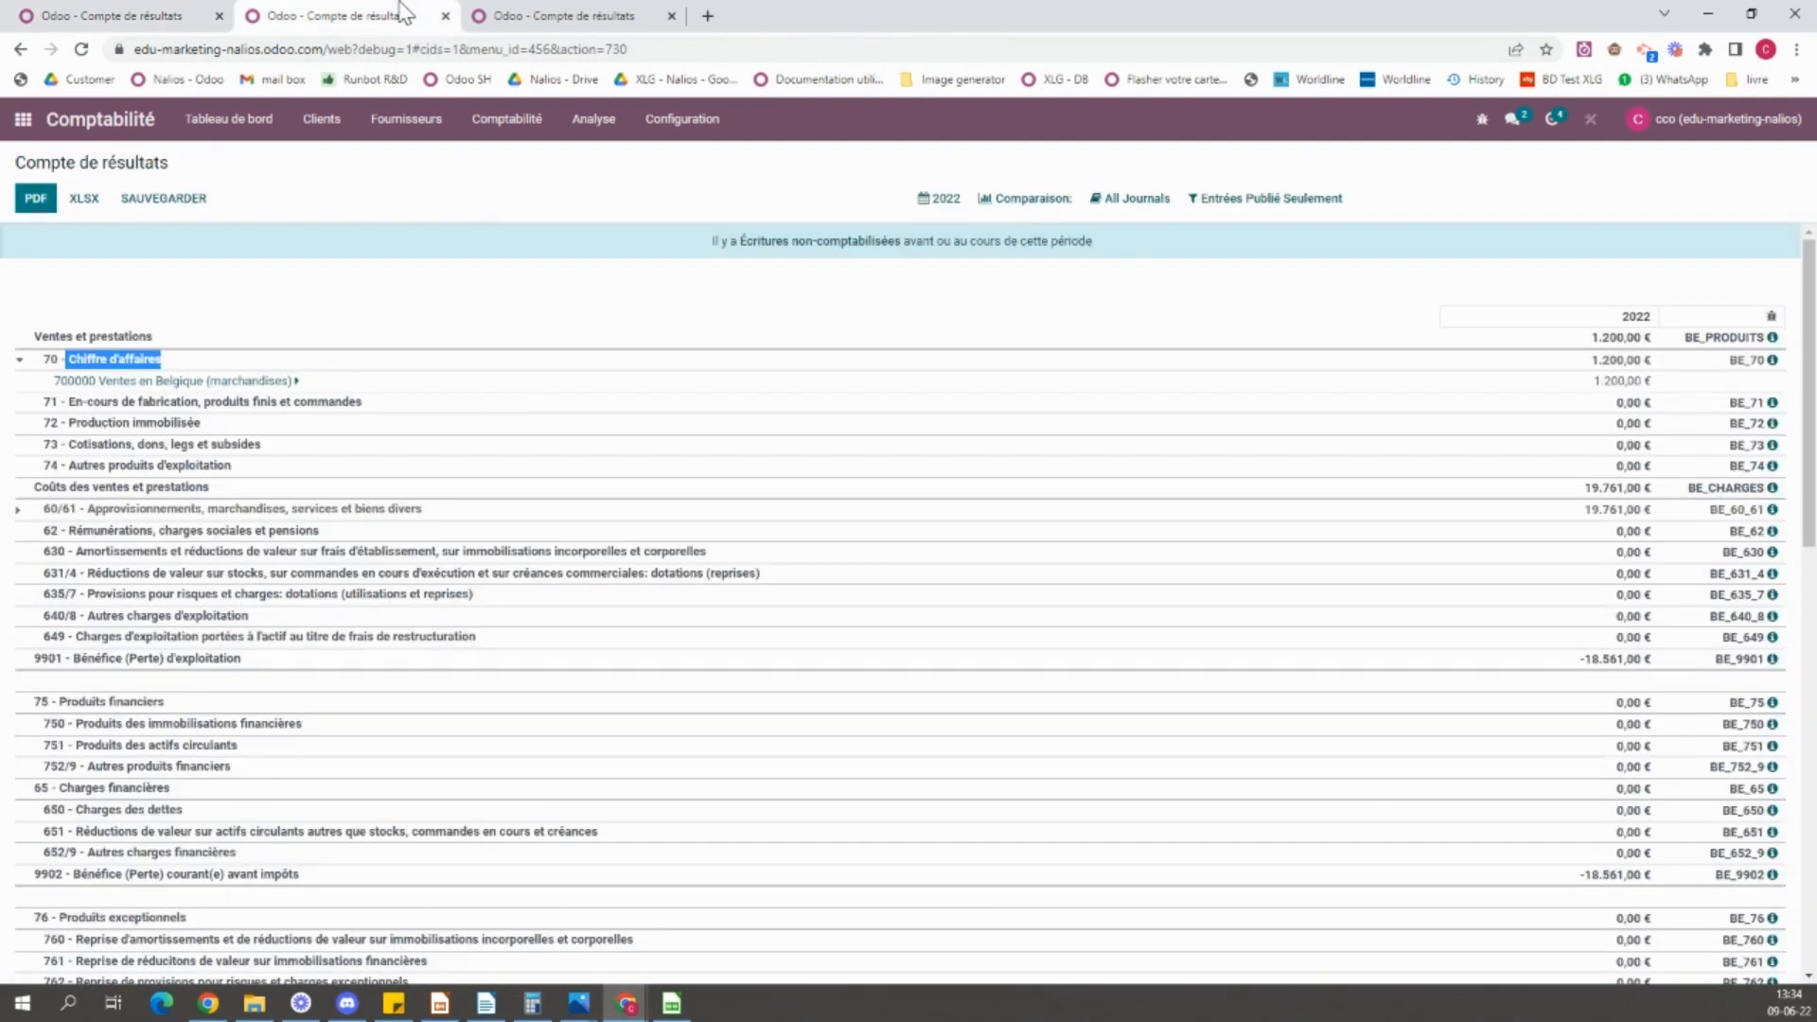
pyautogui.click(945, 197)
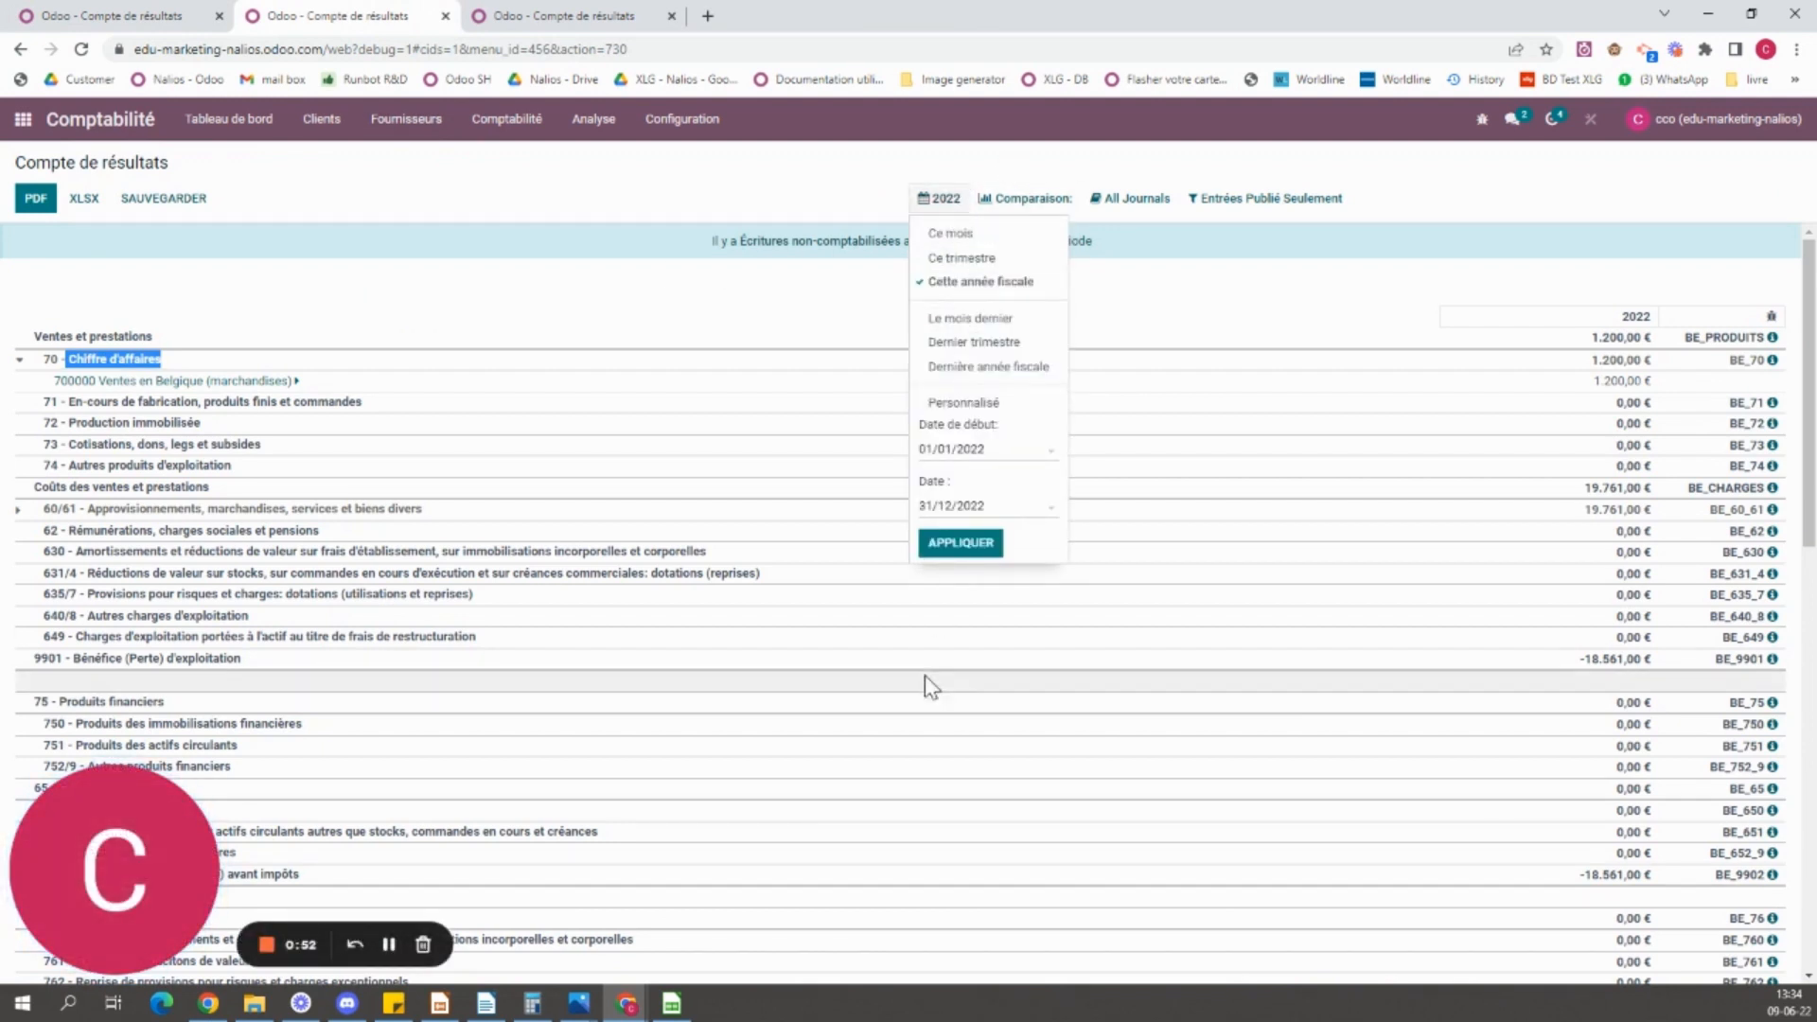
pyautogui.click(970, 450)
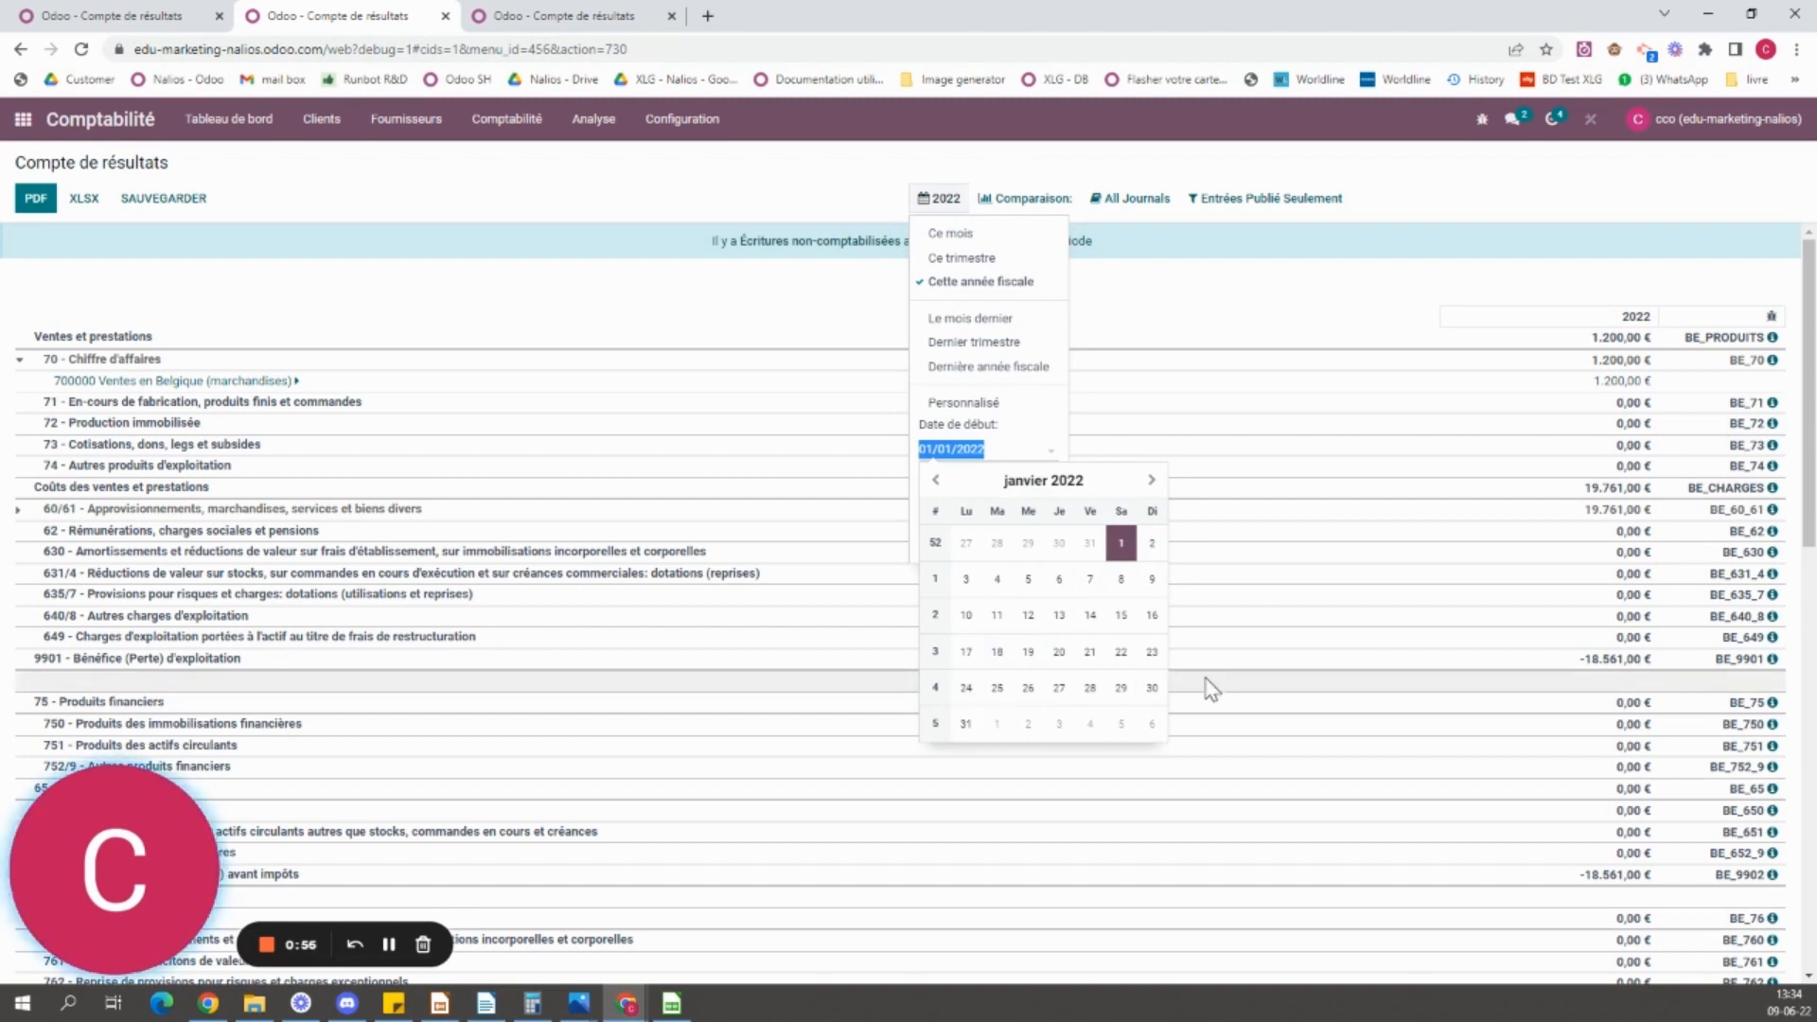
pyautogui.click(593, 168)
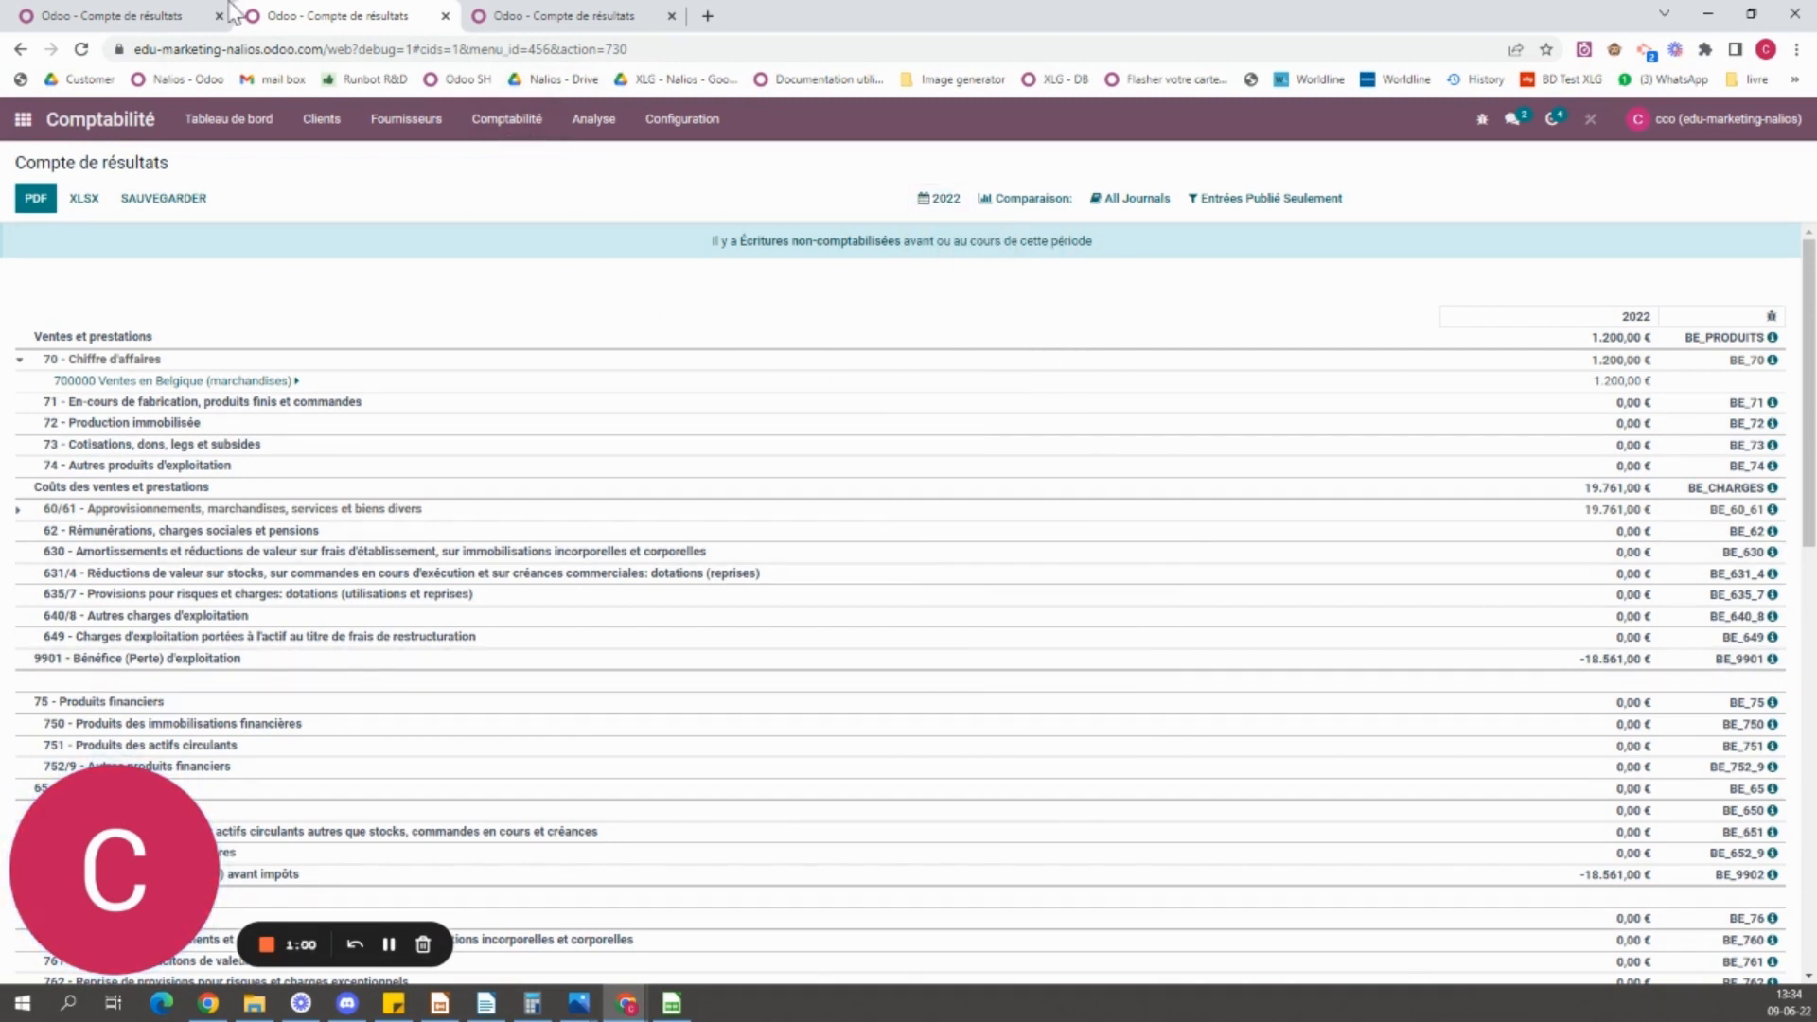
# - View the accounting entries list (Écritures comptables), and go back to the report definition's "Rapport de taxes" option
pyautogui.click(482, 128)
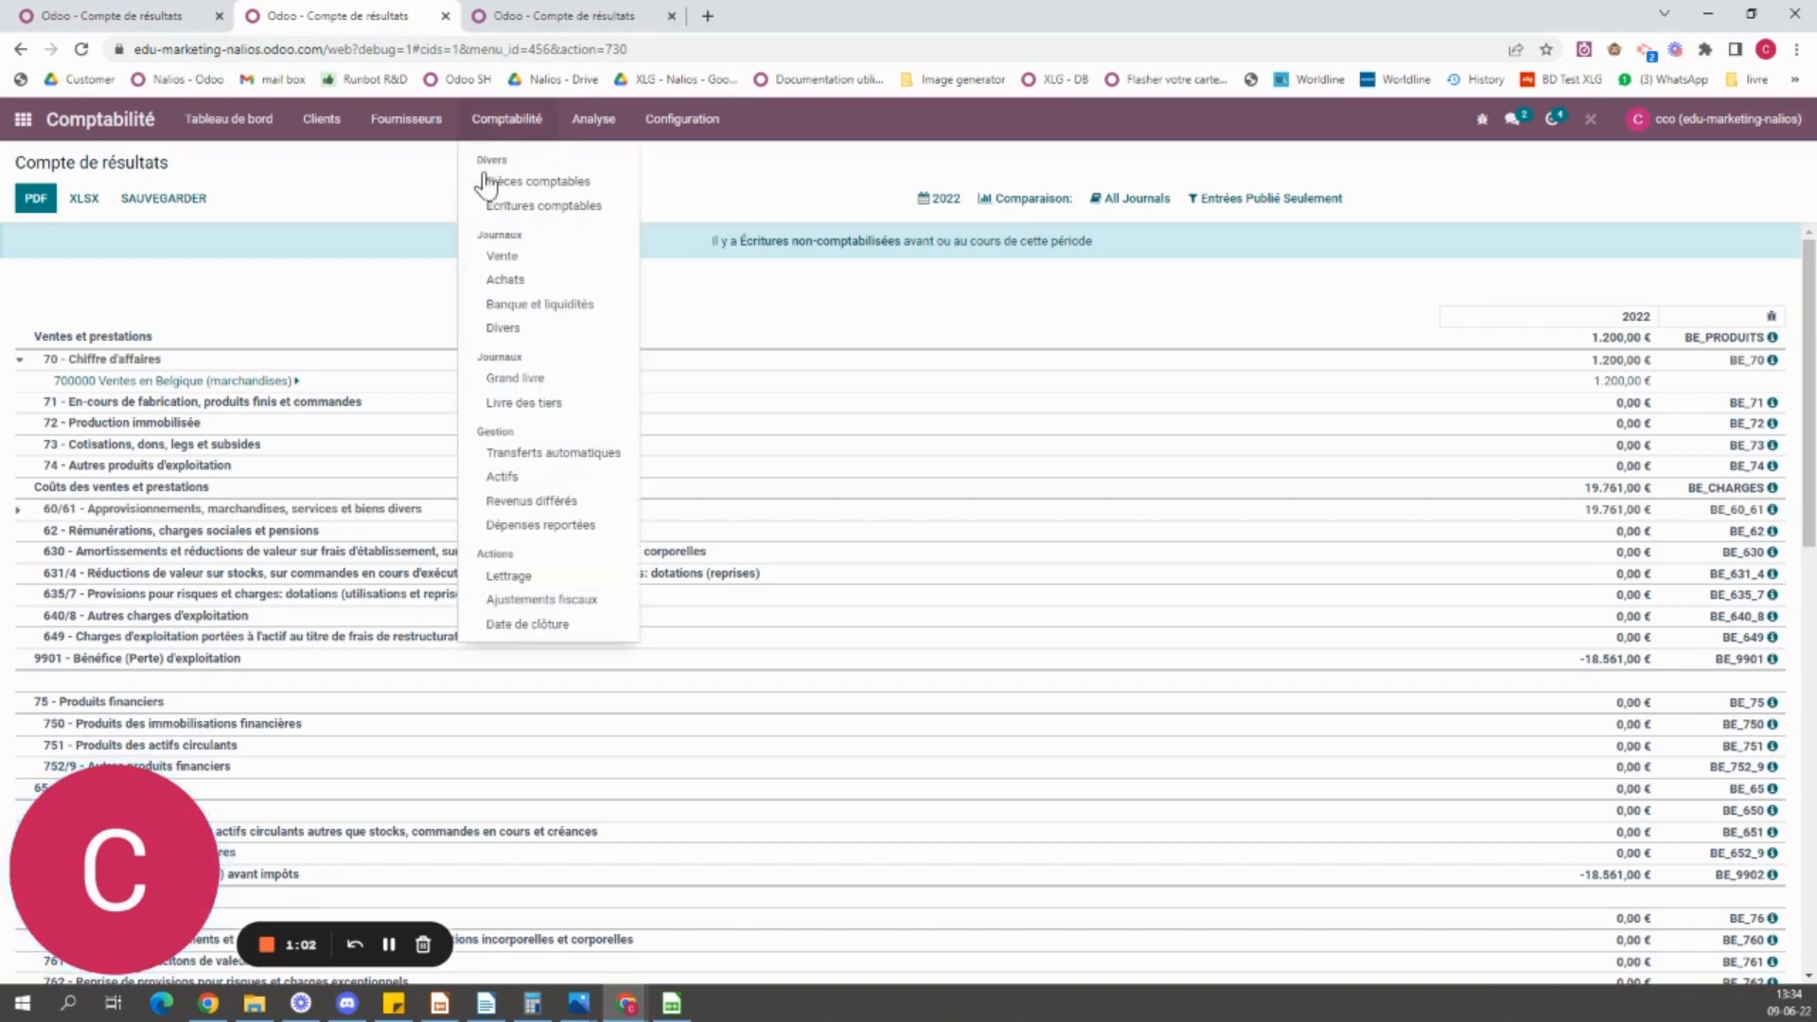
pyautogui.click(514, 217)
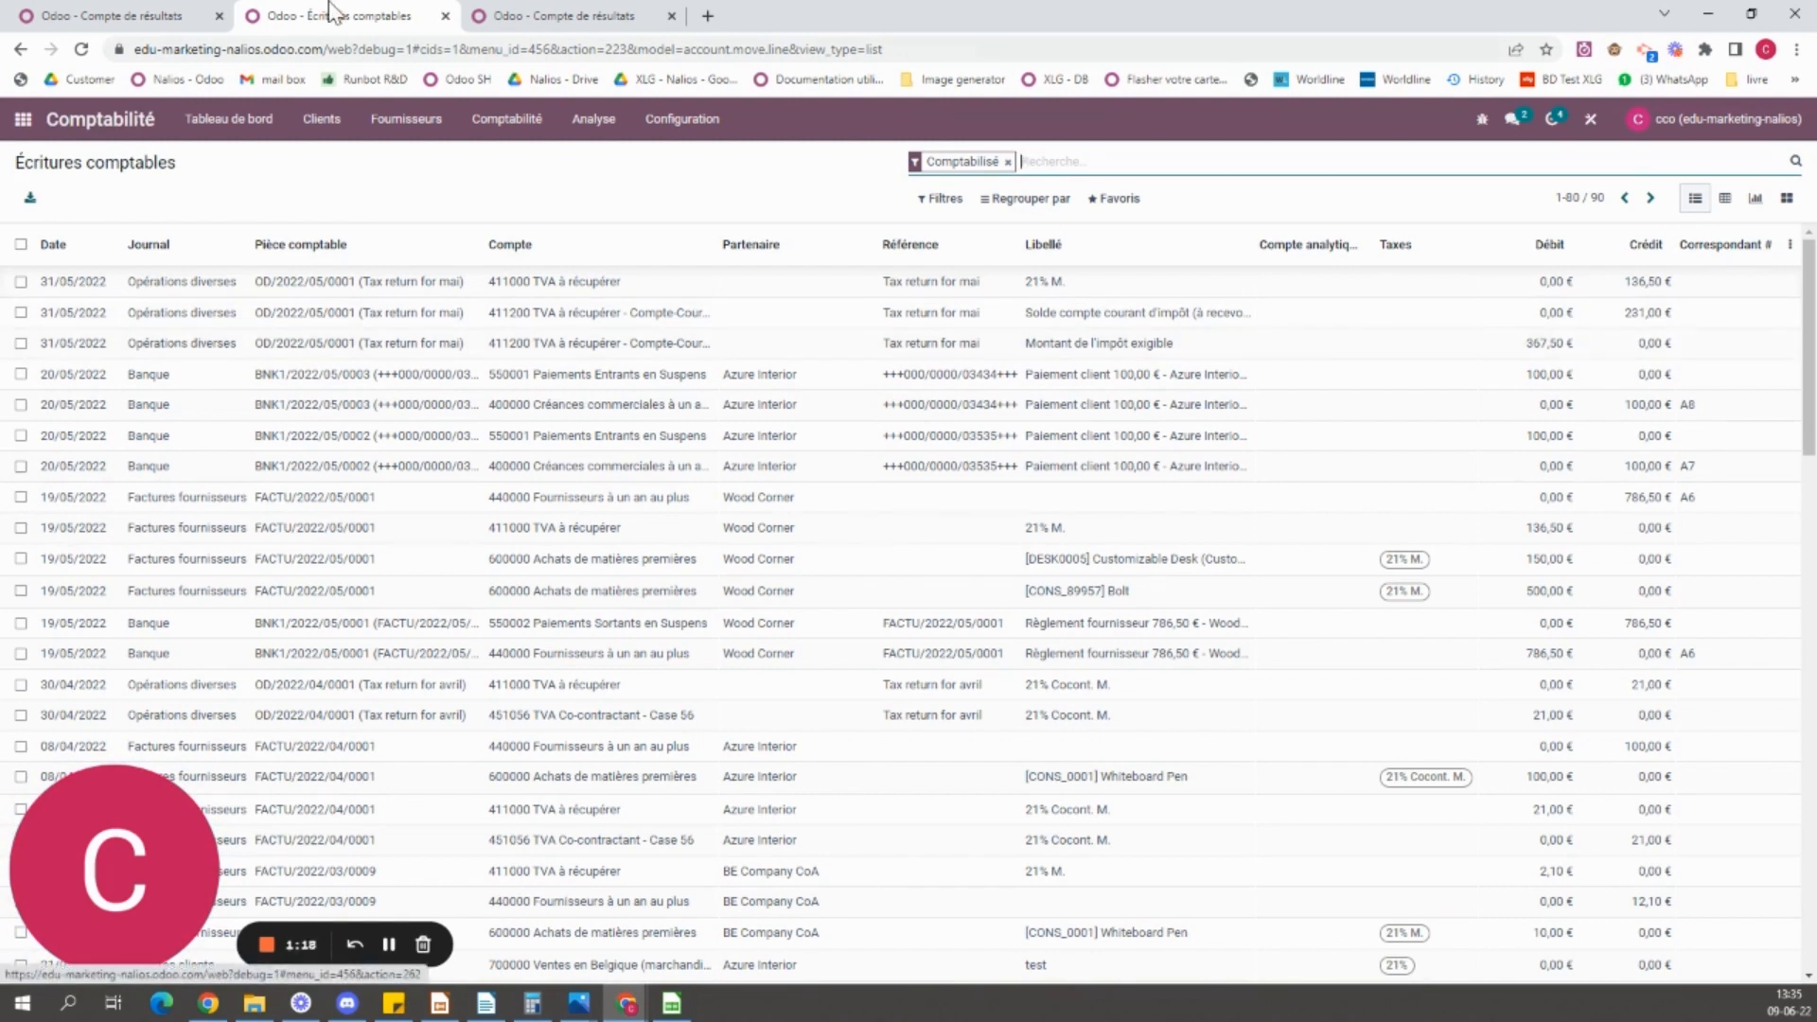
pyautogui.click(180, 15)
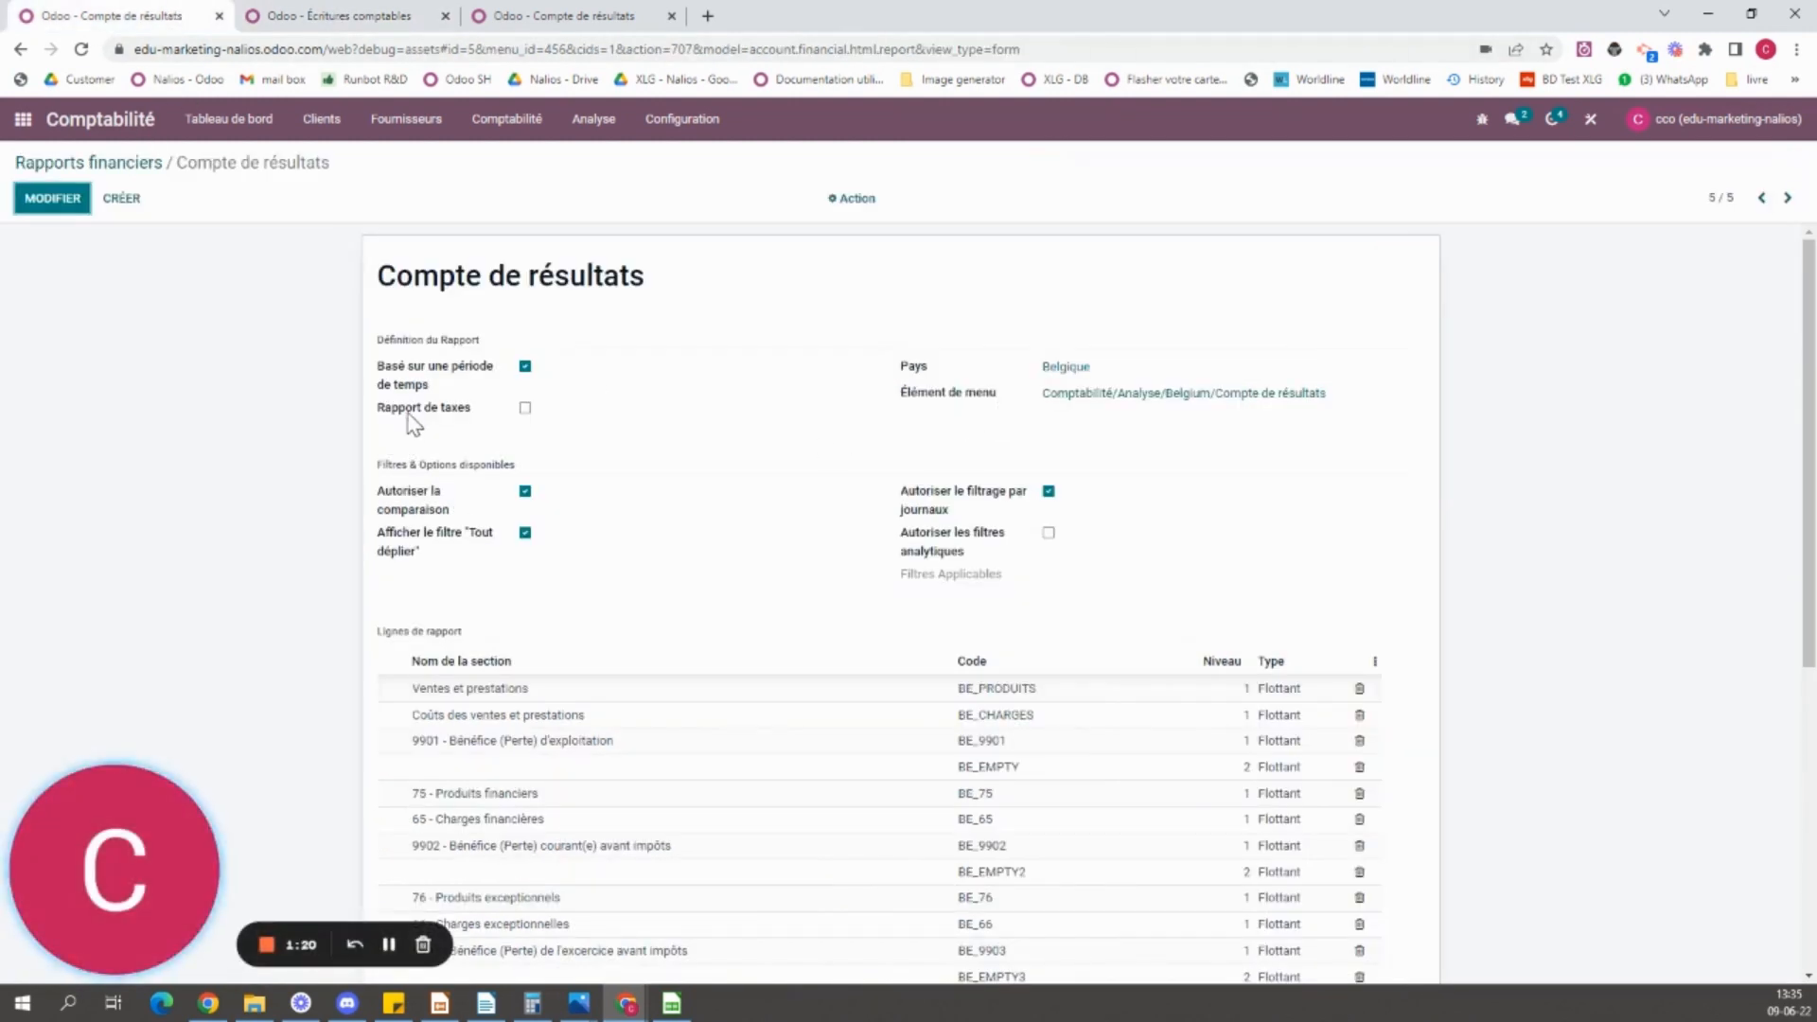
pyautogui.moveTo(471, 412)
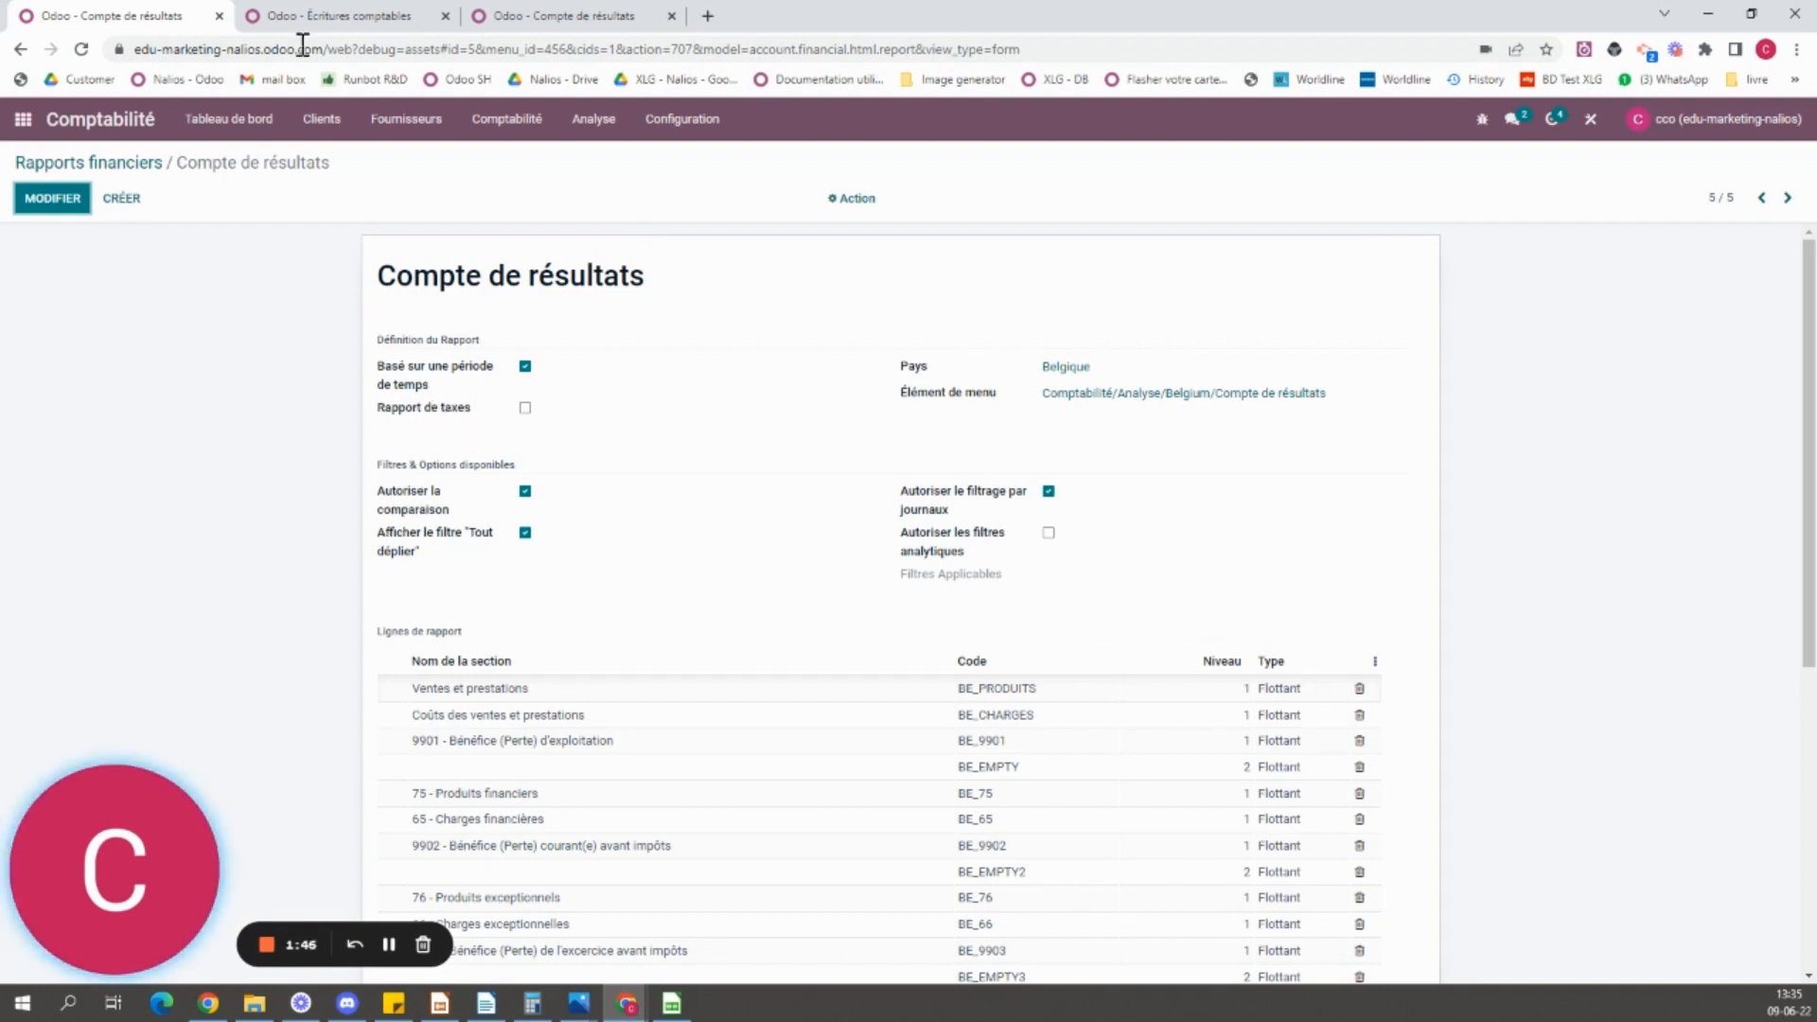
# - Reopen the Belgian Compte de résultats report, display its comparison options, and check "Autoriser la comparaison" in the report definition
pyautogui.click(355, 16)
pyautogui.click(235, 131)
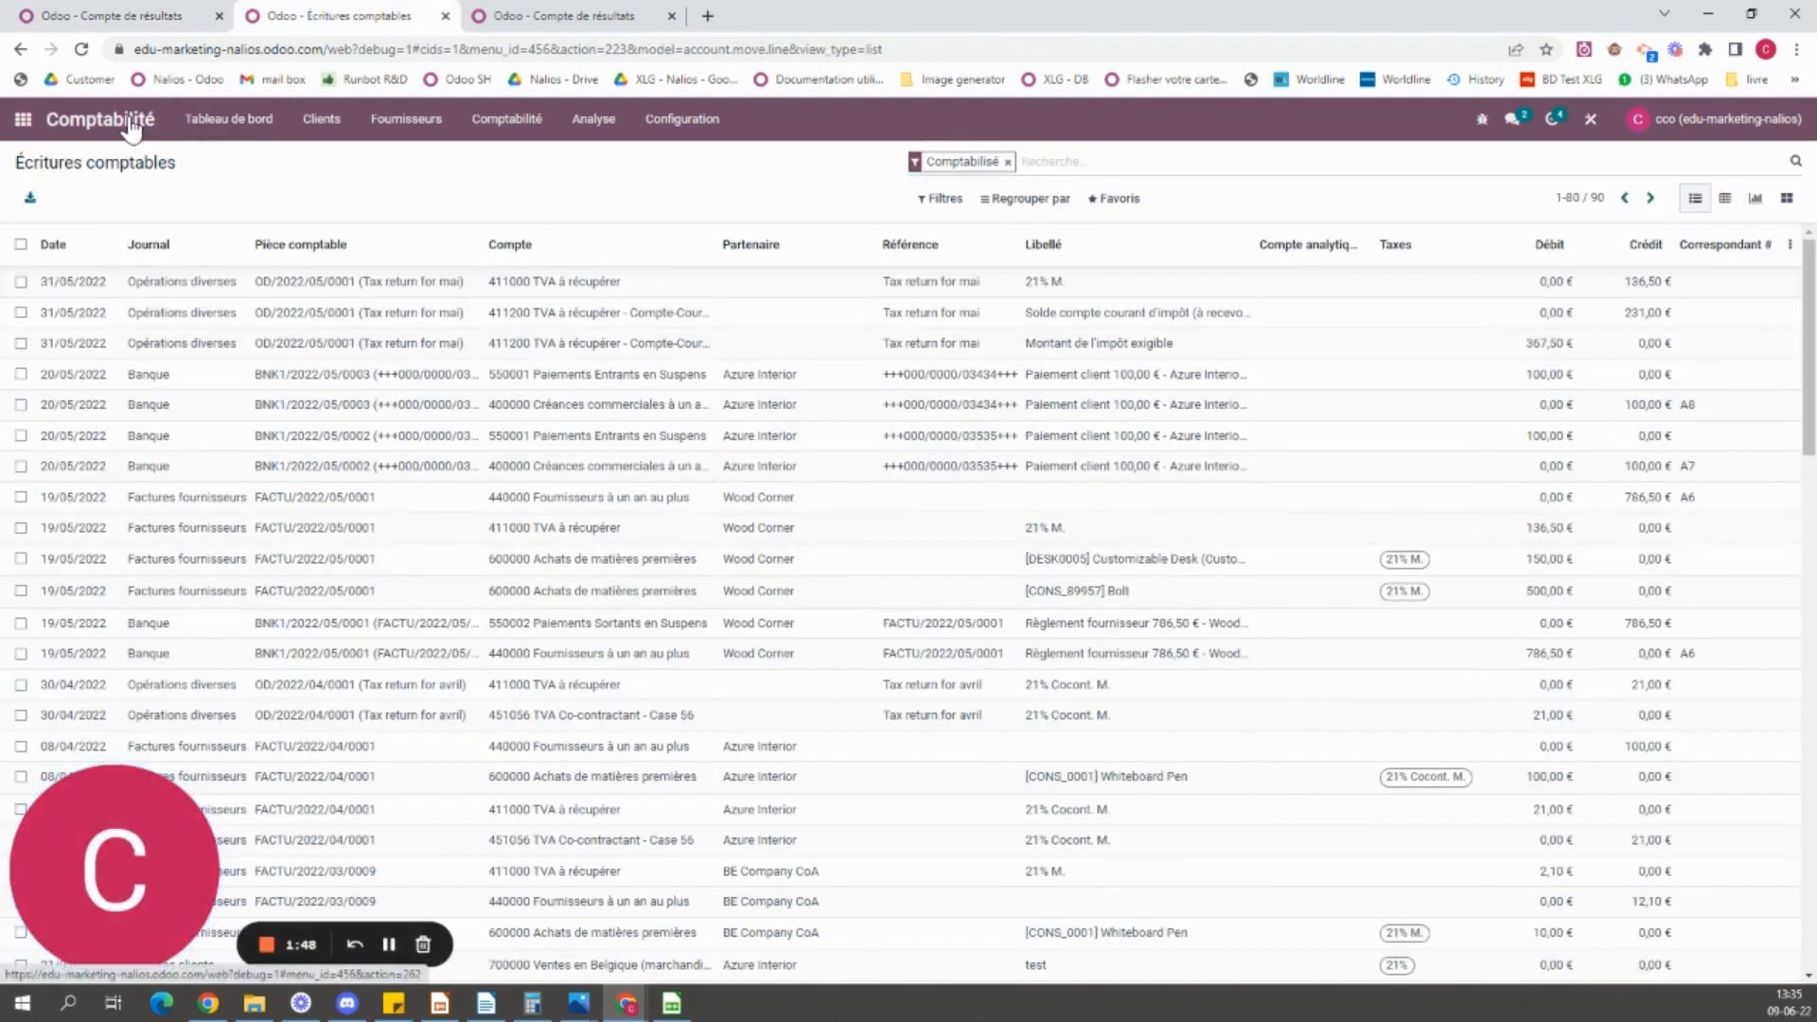
pyautogui.click(594, 120)
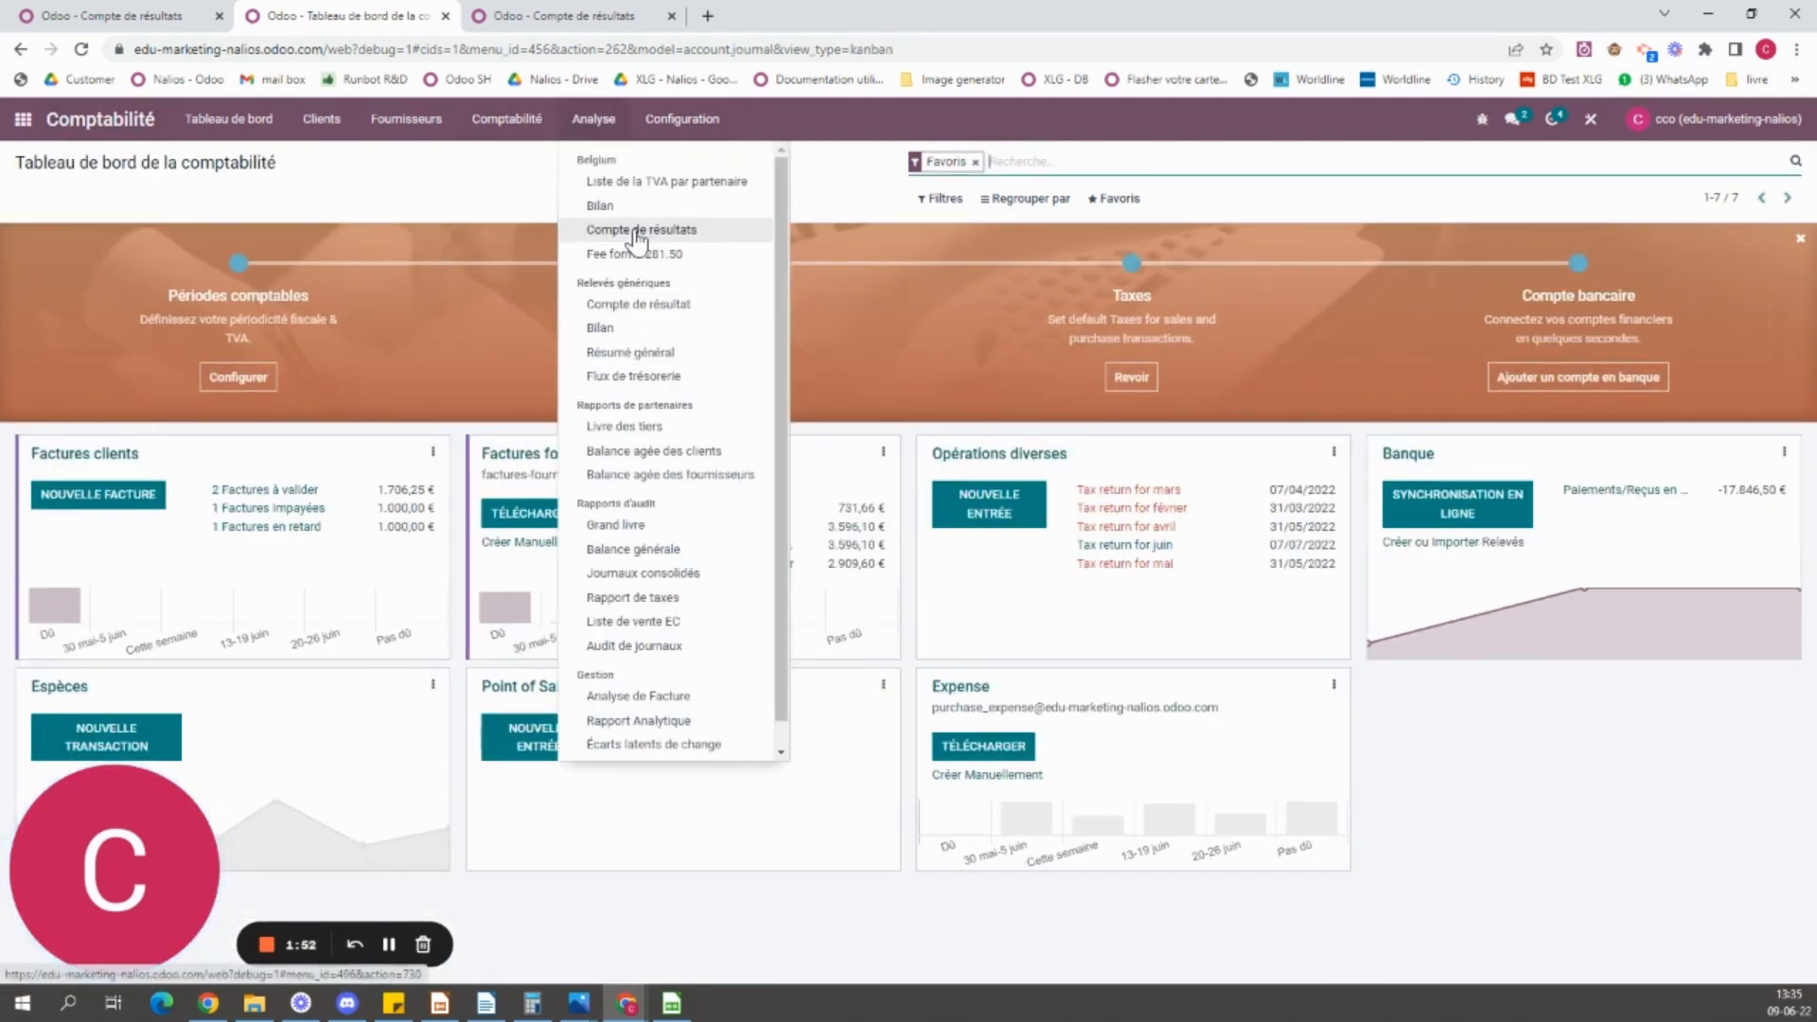
pyautogui.click(620, 232)
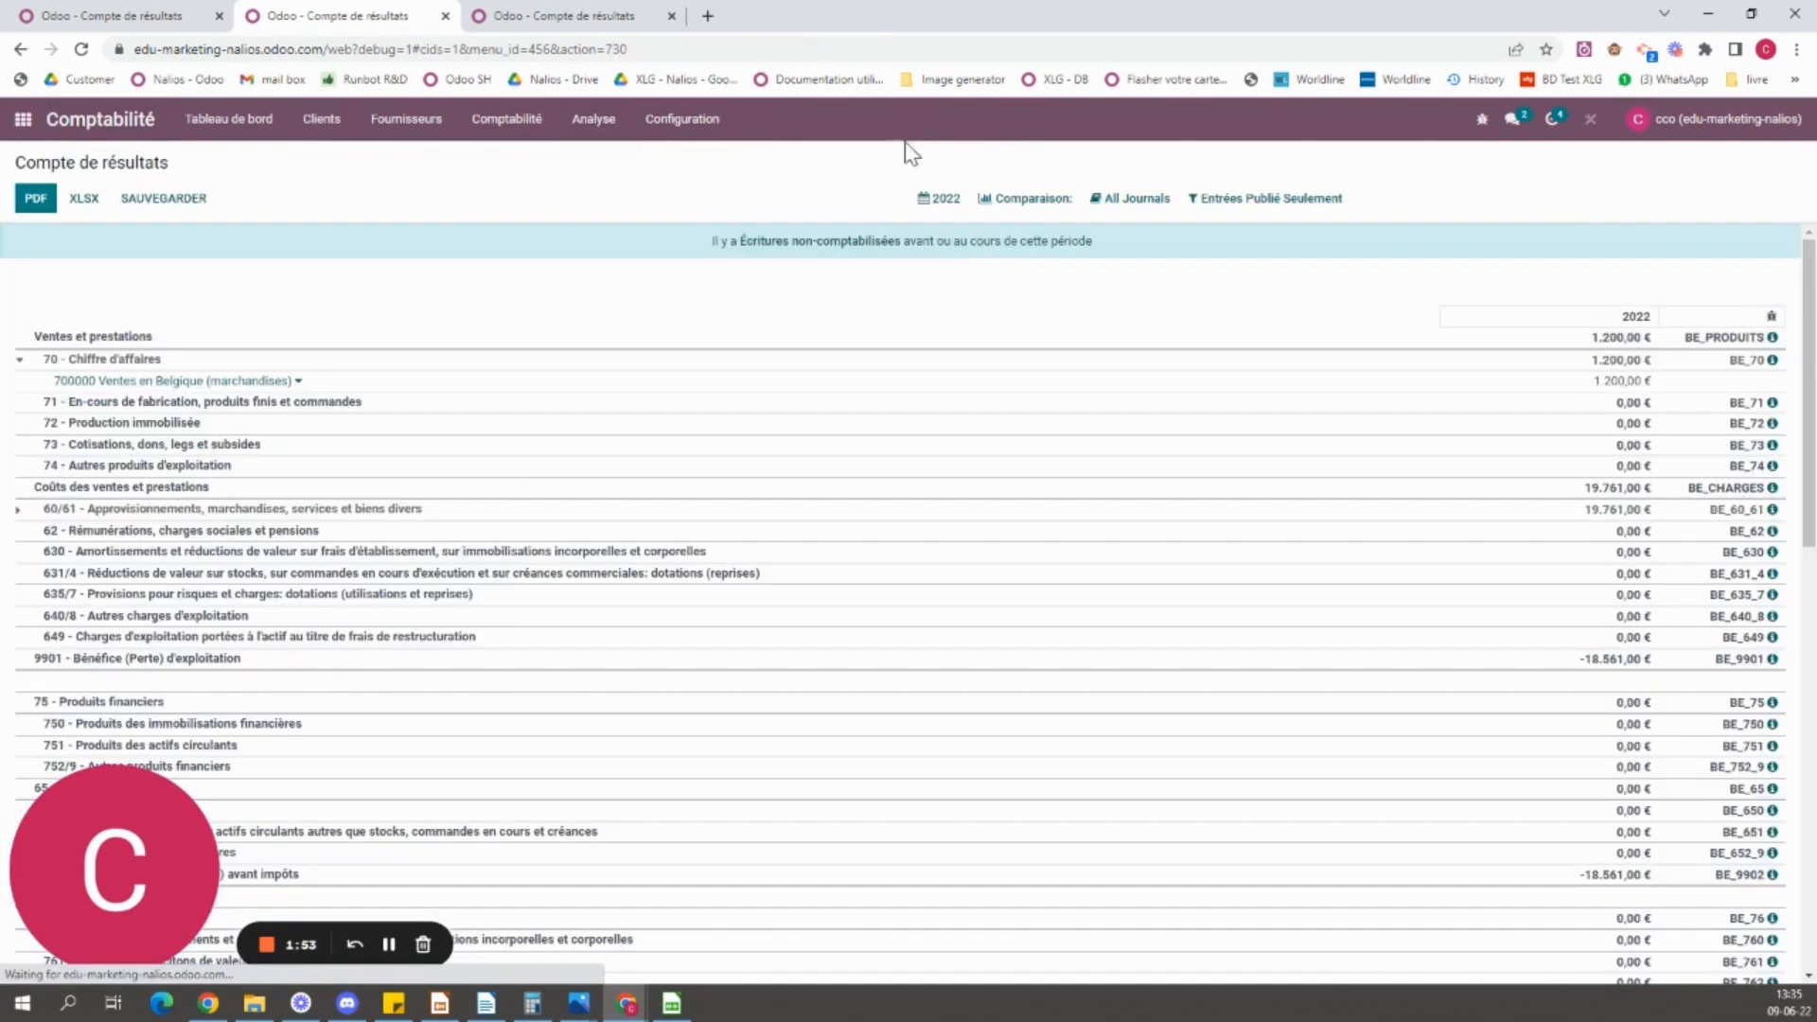
pyautogui.click(1005, 198)
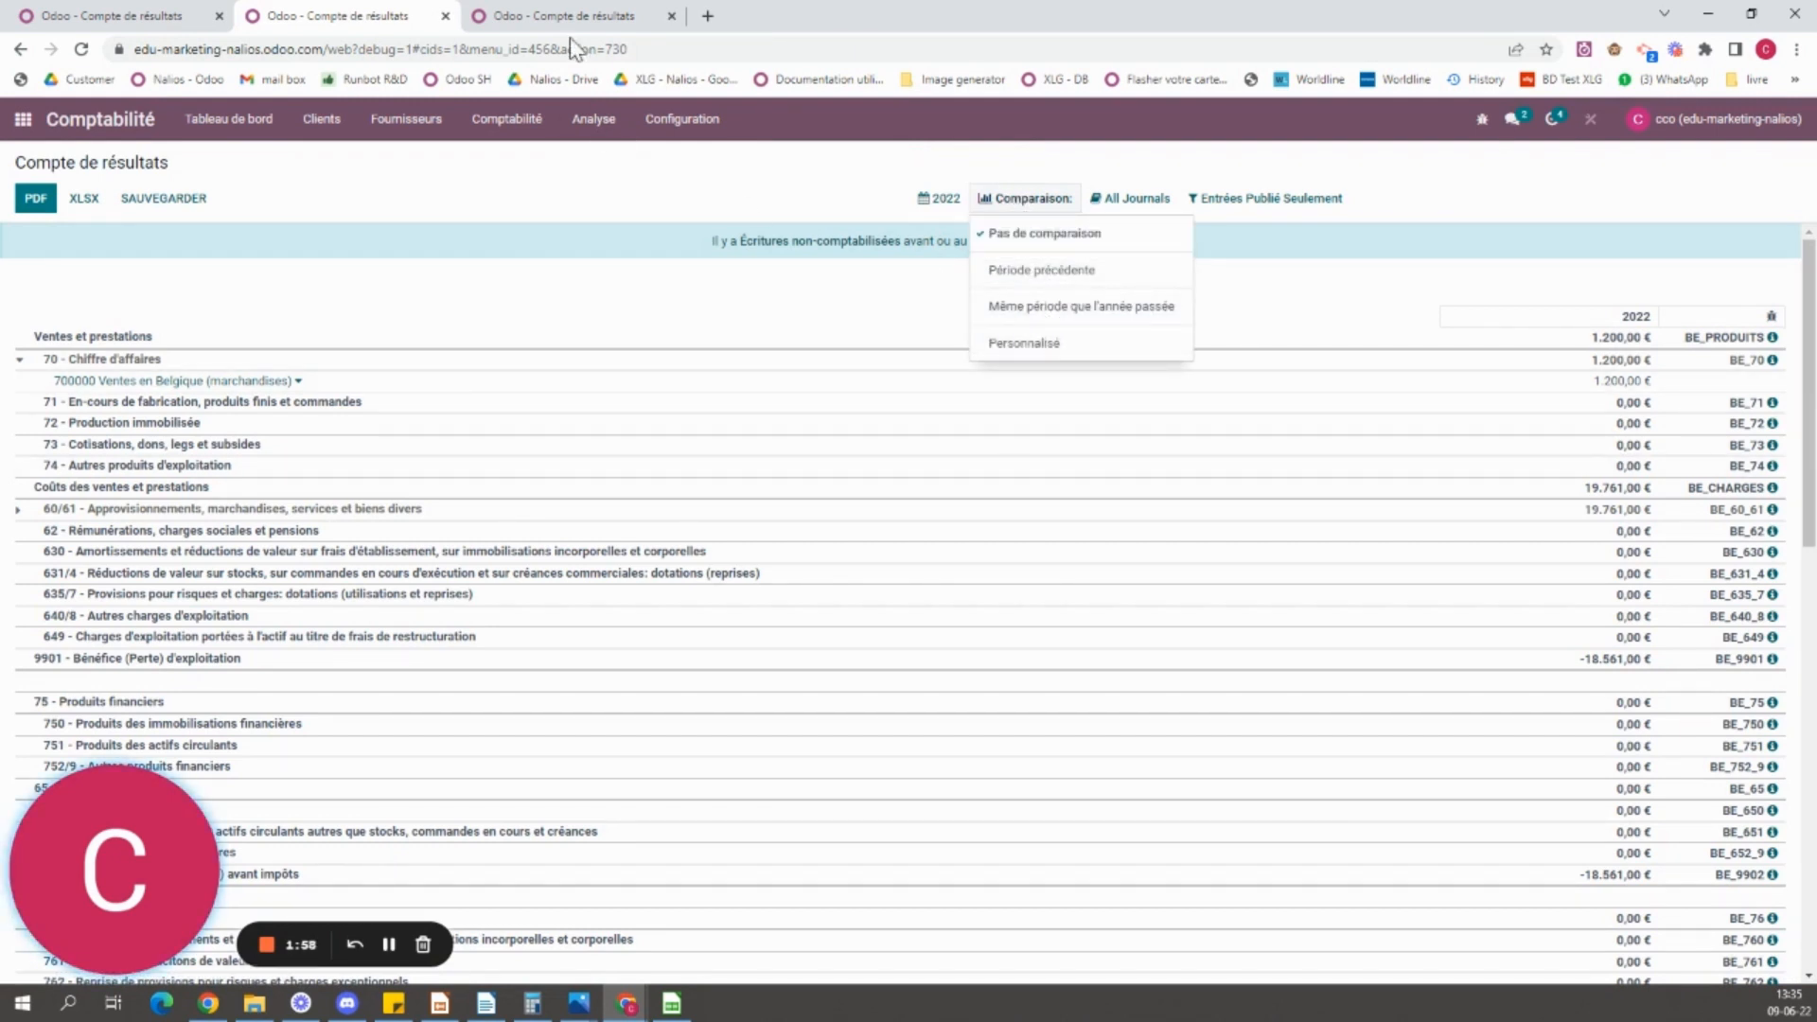
pyautogui.click(185, 17)
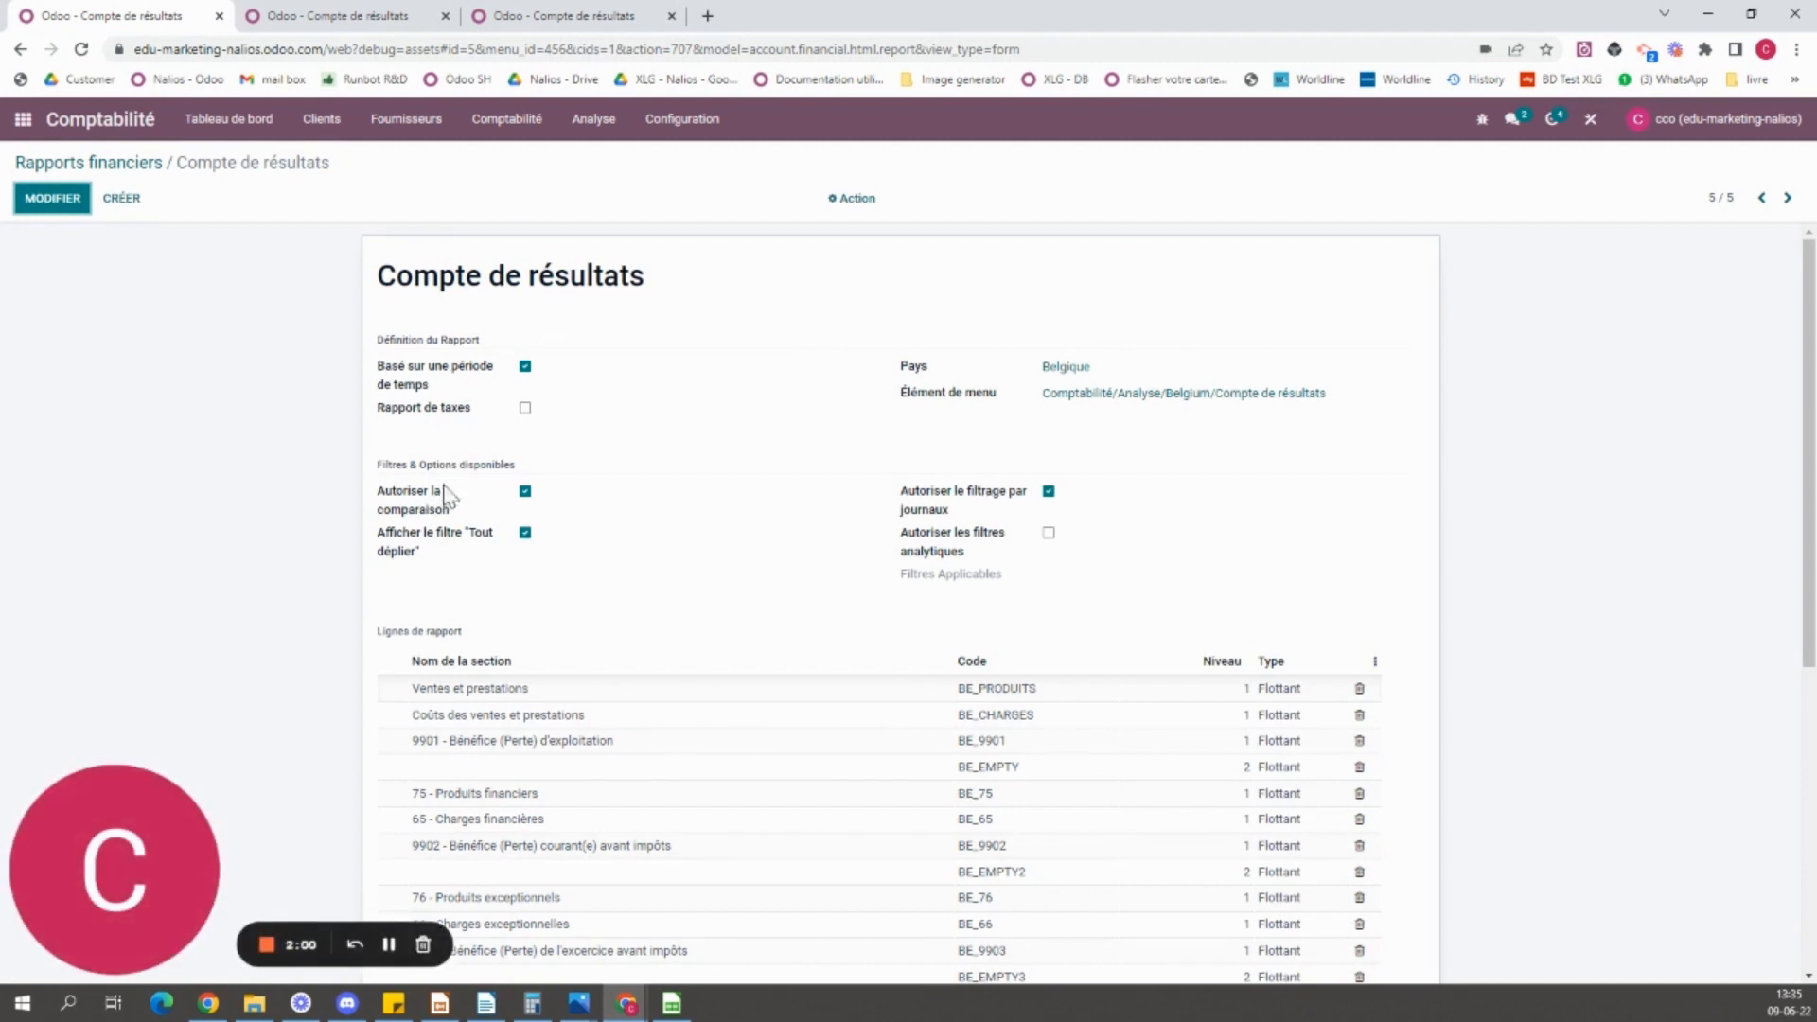
# - Try unfolding and folding the report lines "70 - Chiffre d'affaires" and "60/61 - Approvisionnements, marchandises, services et biens divers"
pyautogui.click(377, 13)
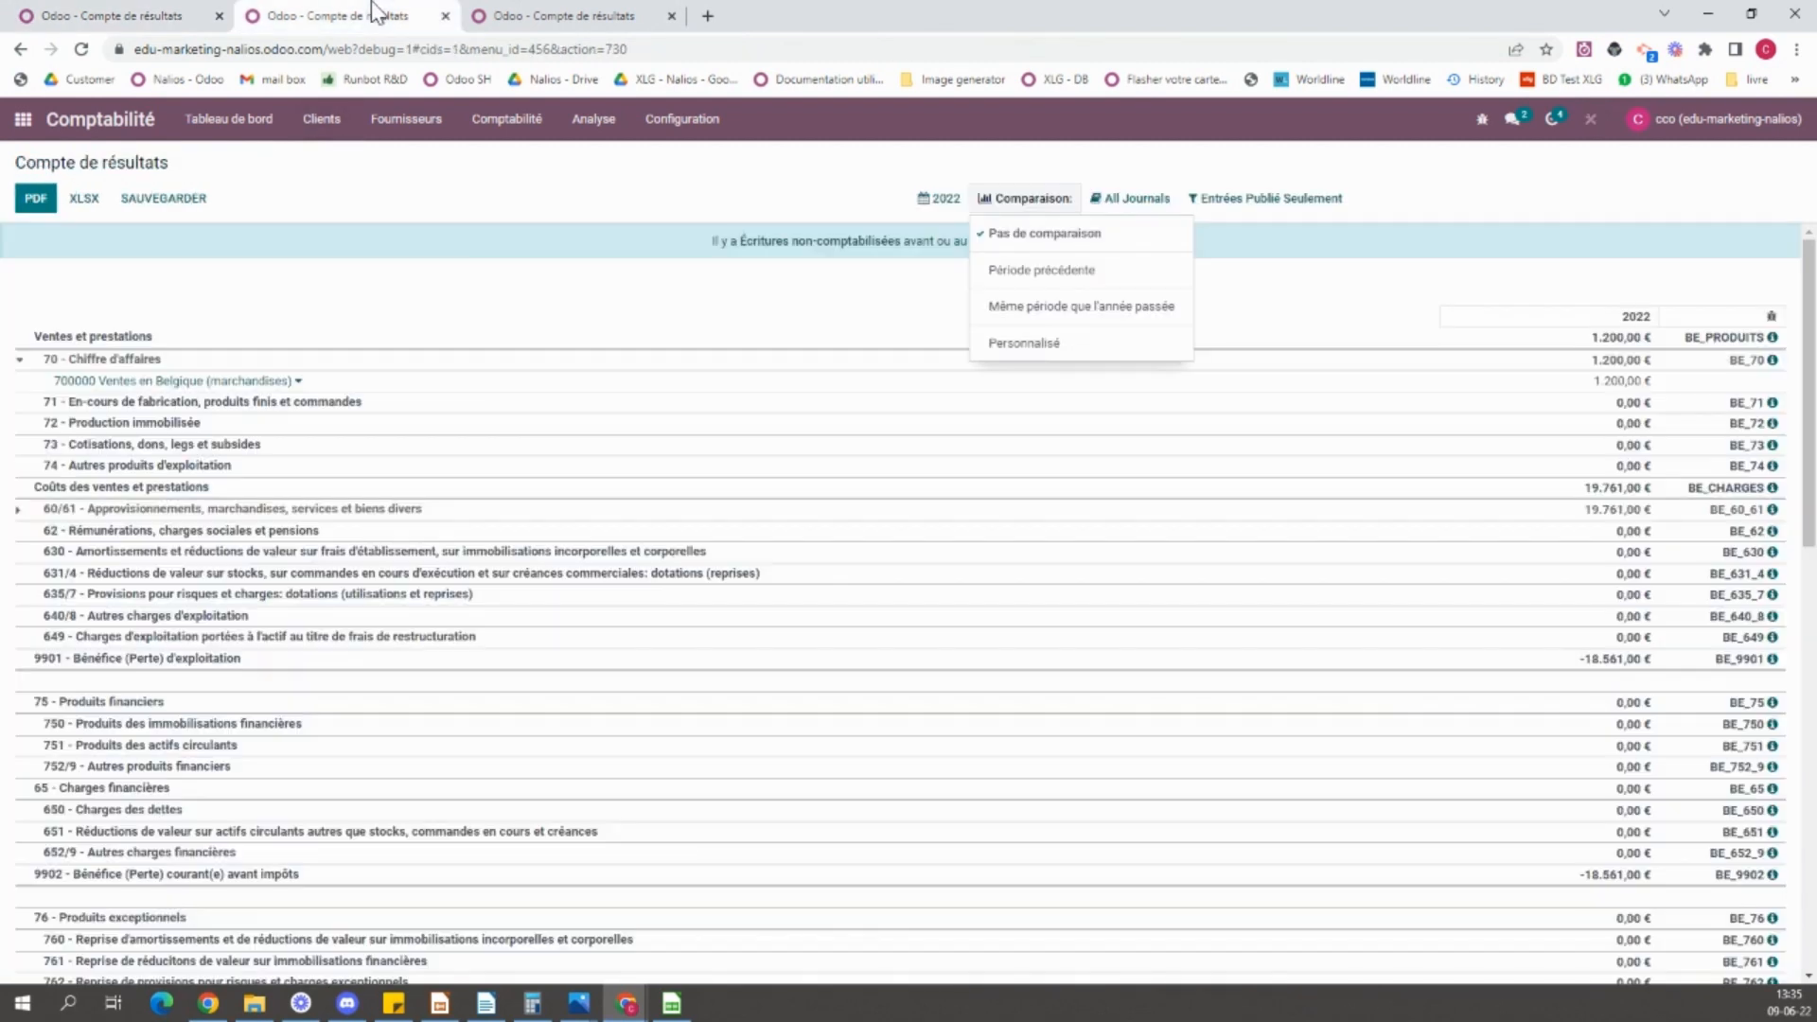
pyautogui.click(15, 360)
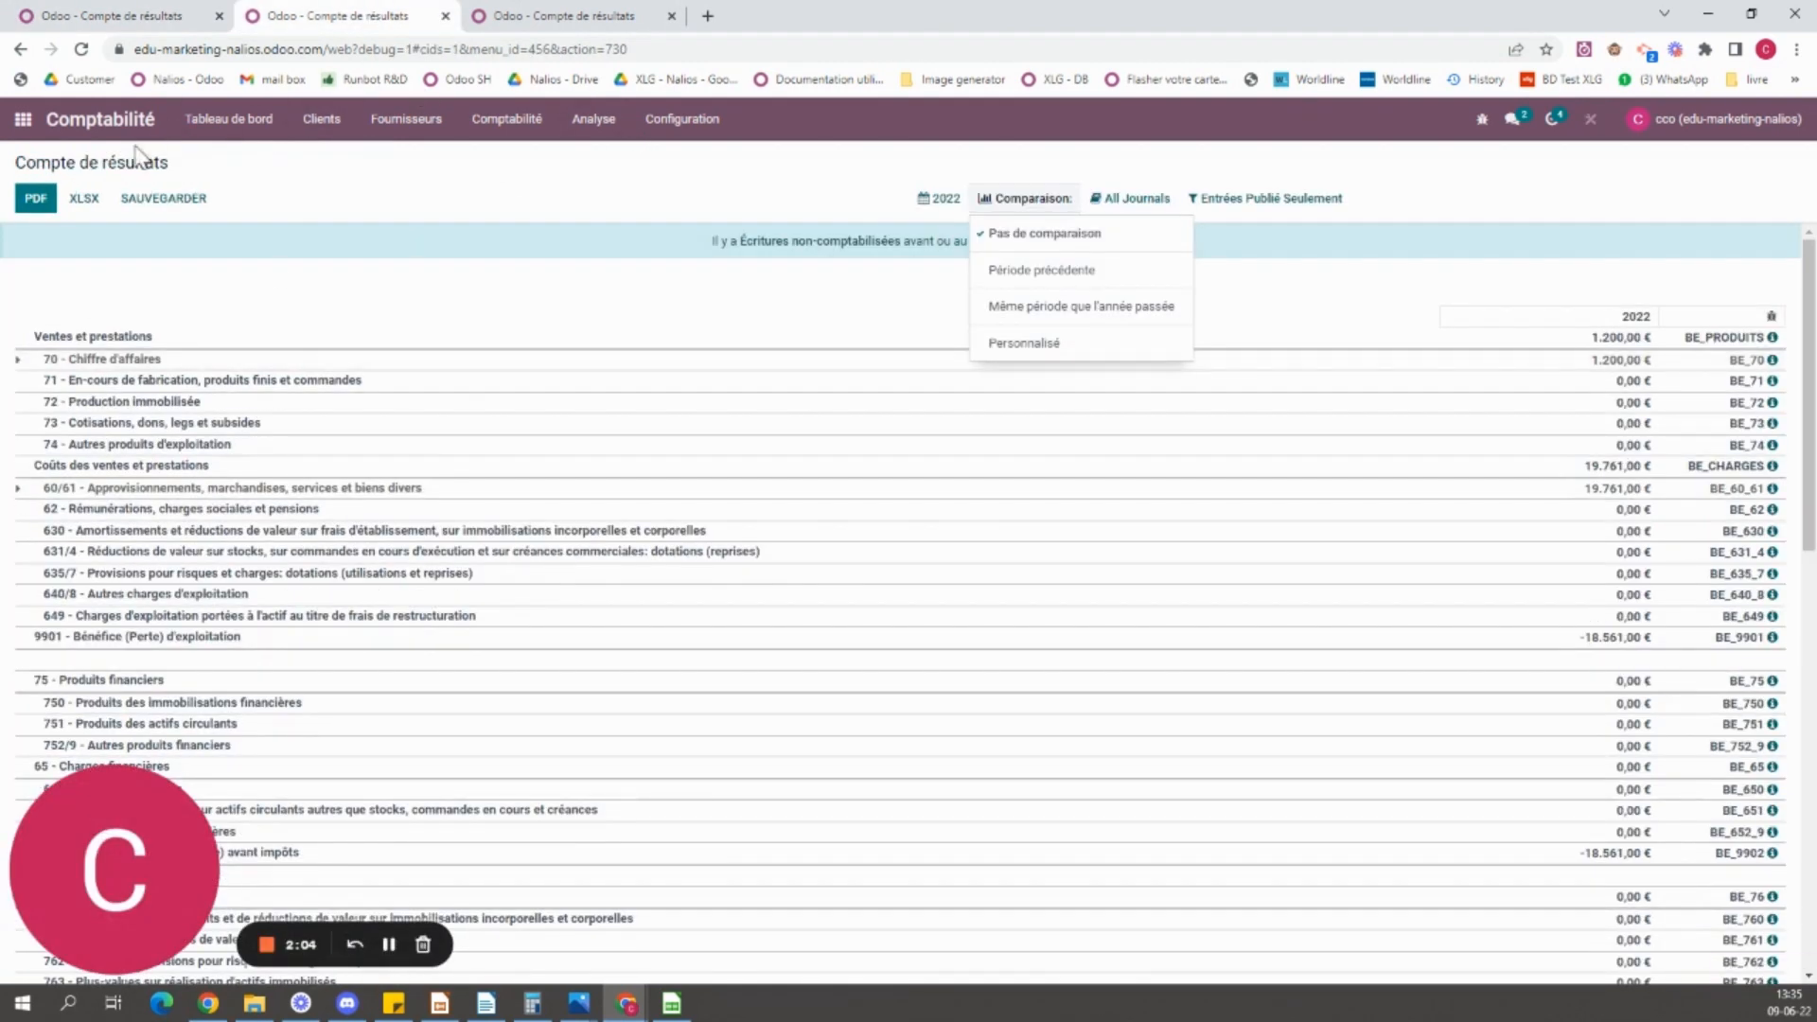
pyautogui.click(18, 490)
pyautogui.click(18, 362)
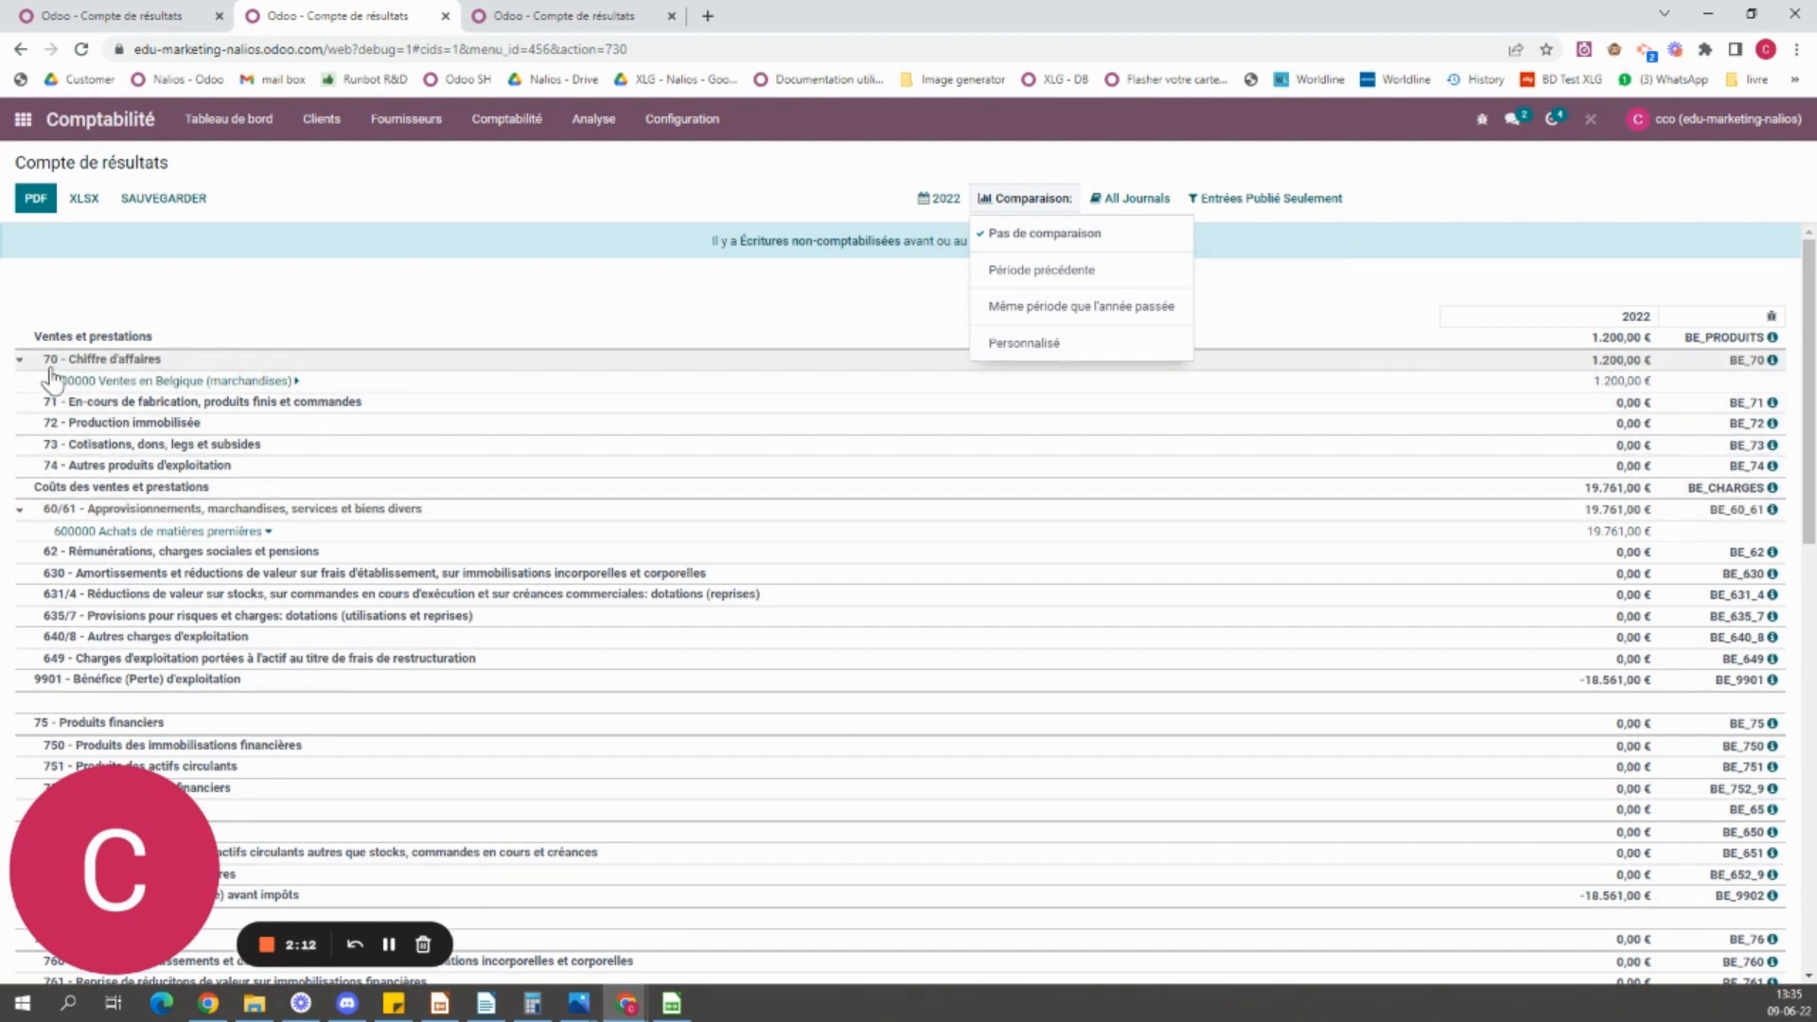
pyautogui.click(19, 360)
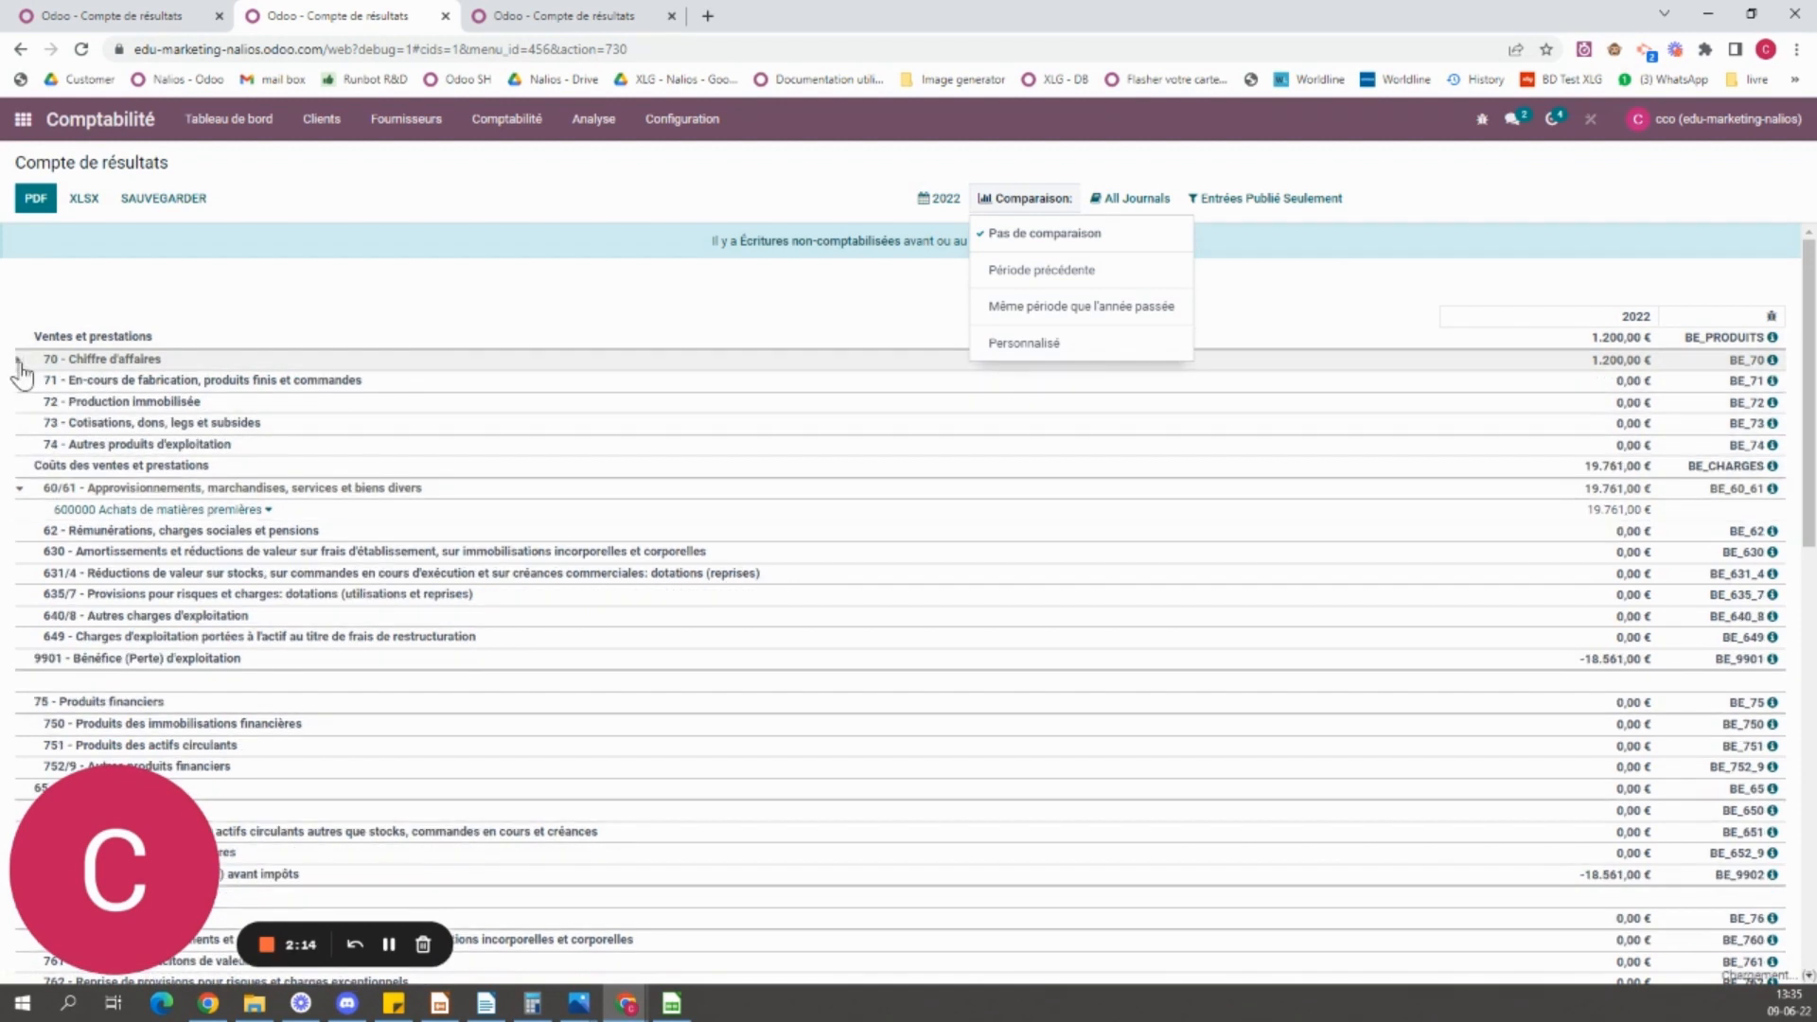
pyautogui.click(19, 490)
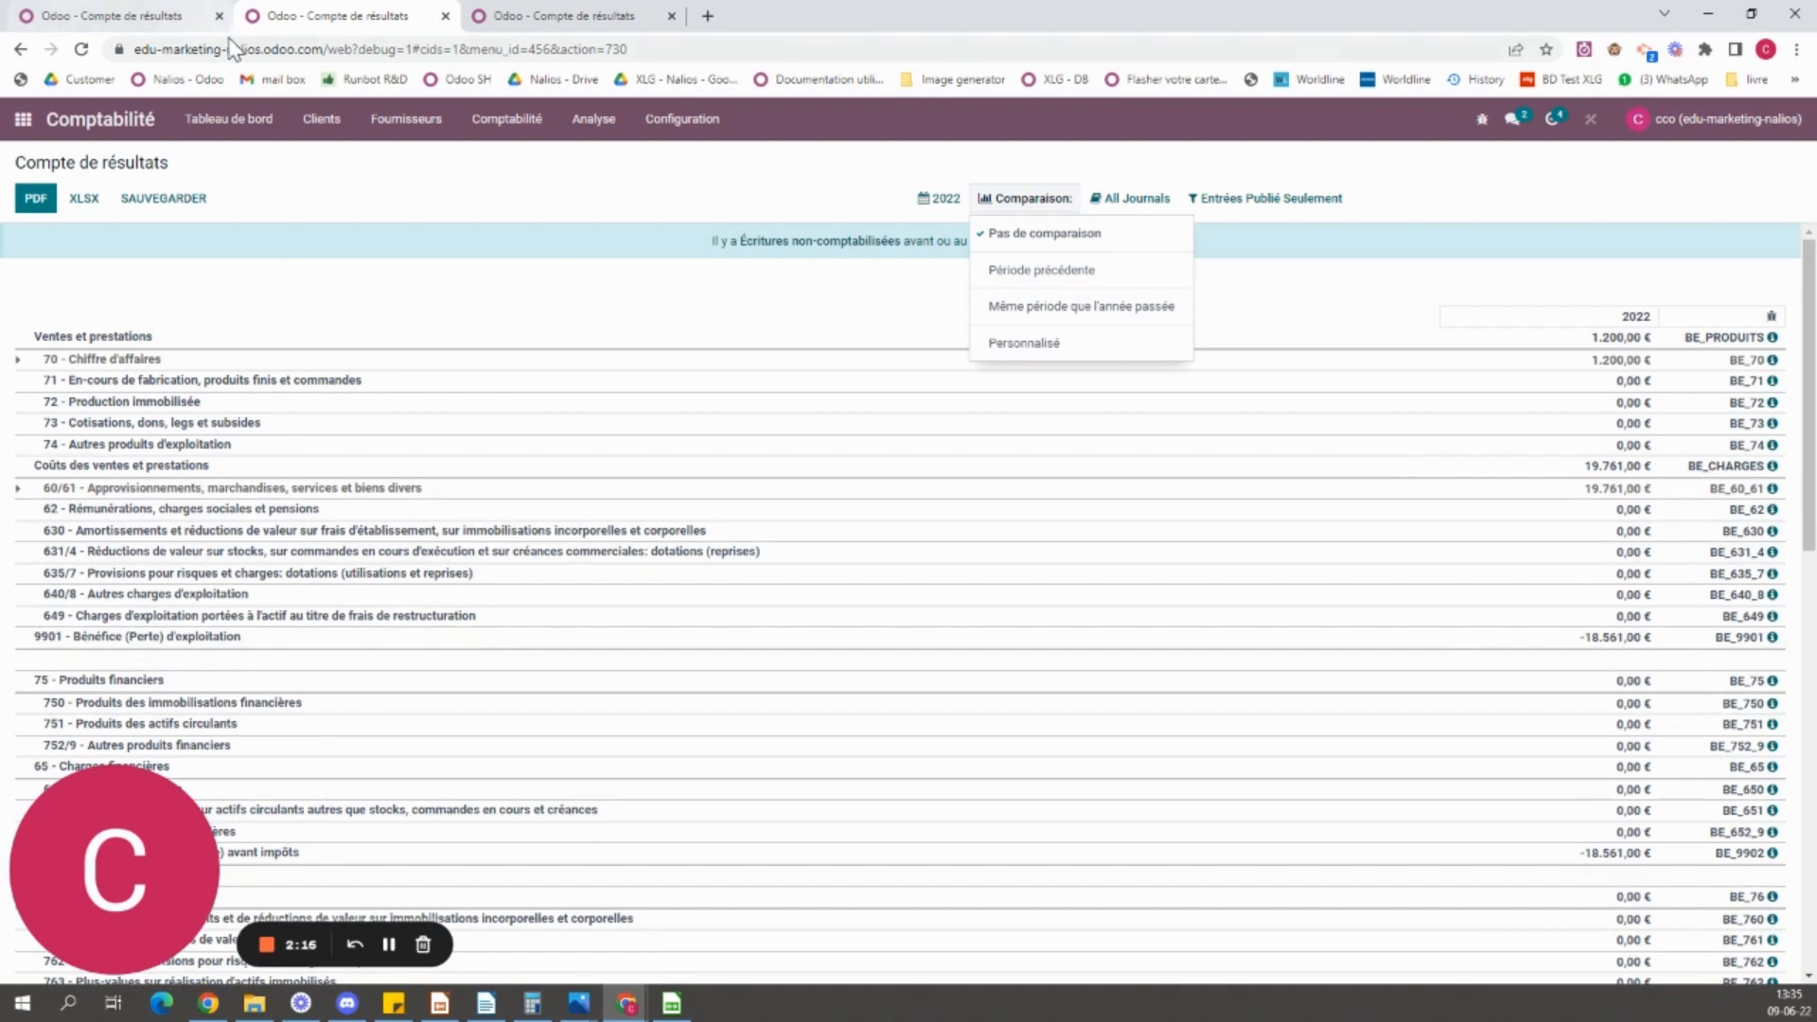
# - Check the definition's "Tout déplier" filter option and unfold all lines of the Compte de résultats report with it
pyautogui.click(123, 17)
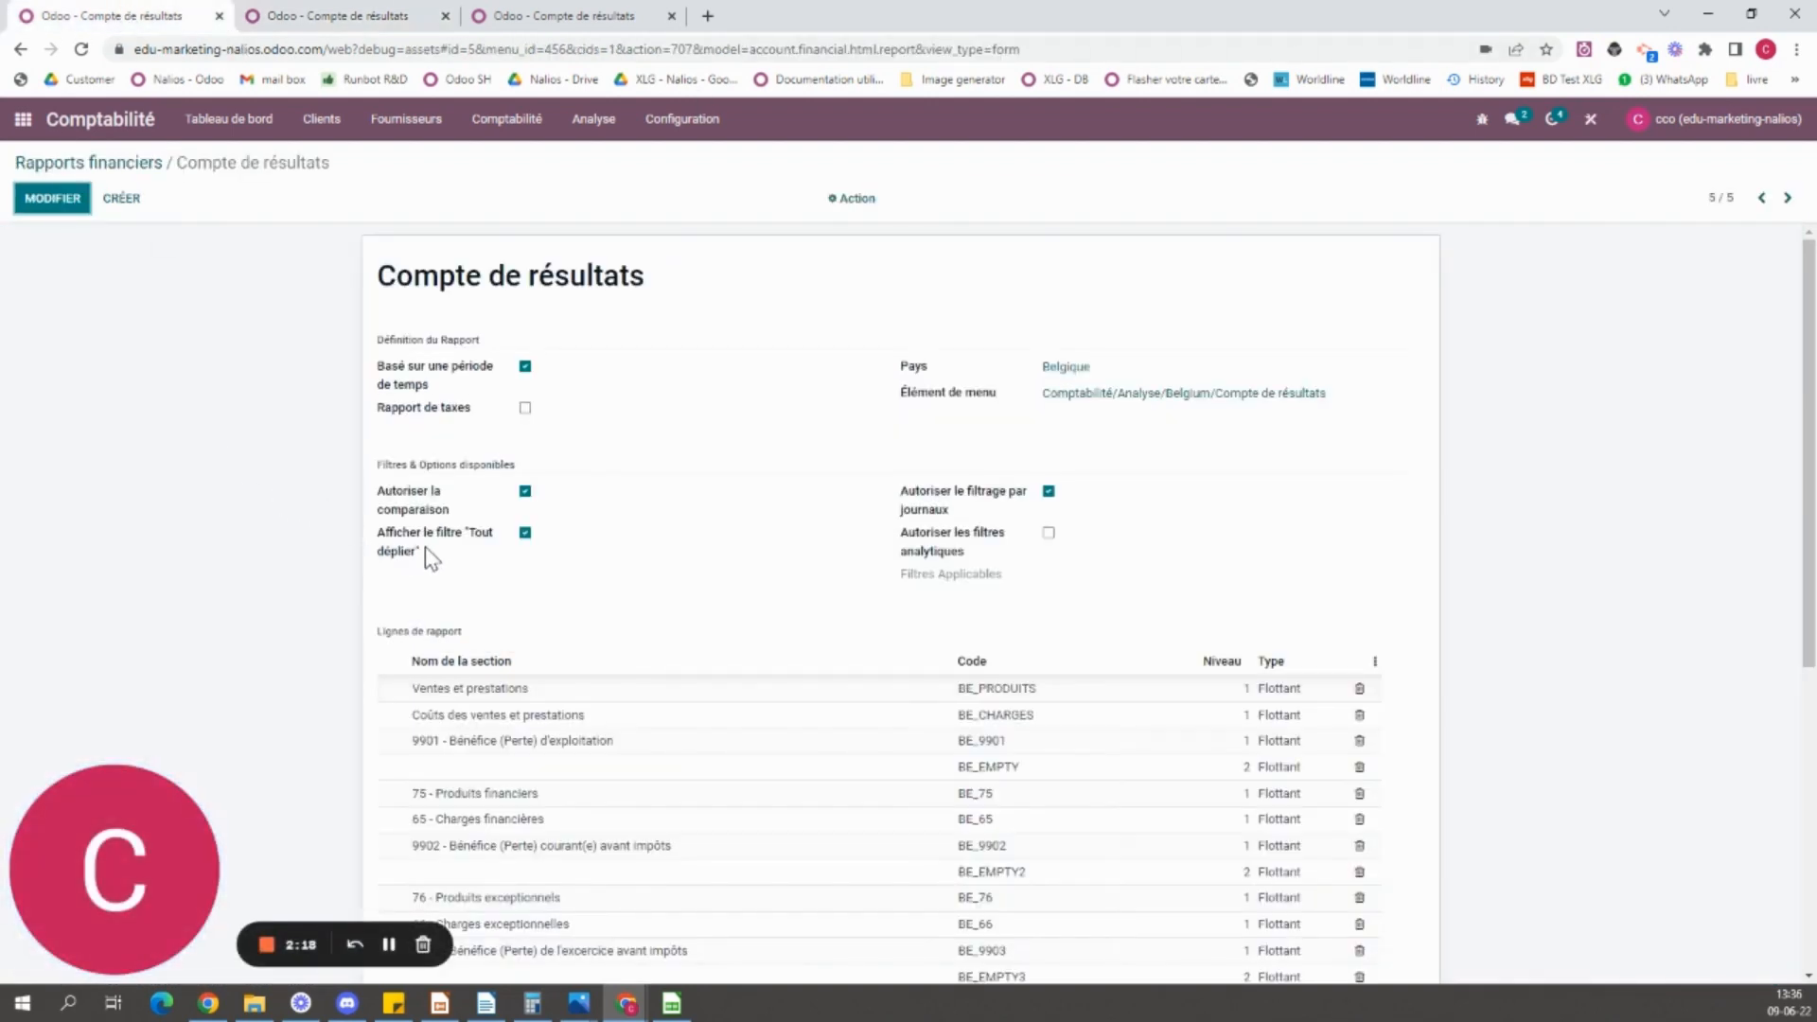
pyautogui.moveTo(419, 561)
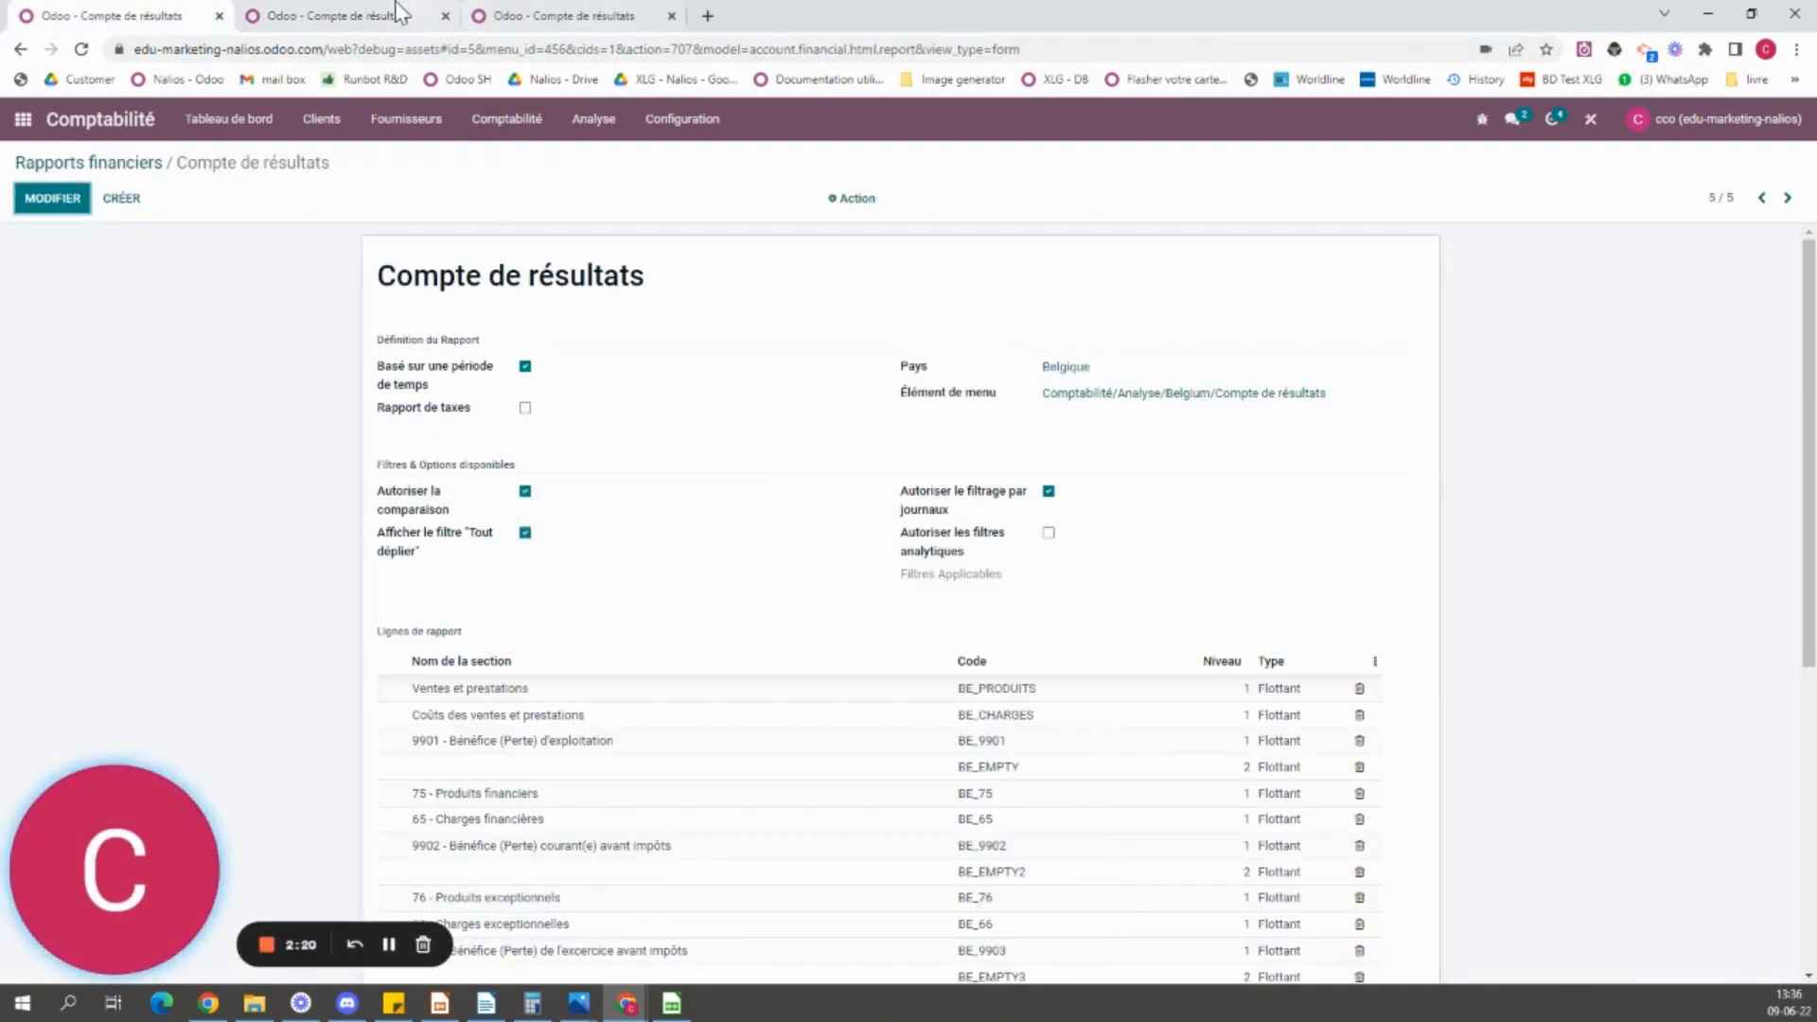
pyautogui.click(327, 17)
pyautogui.click(1272, 201)
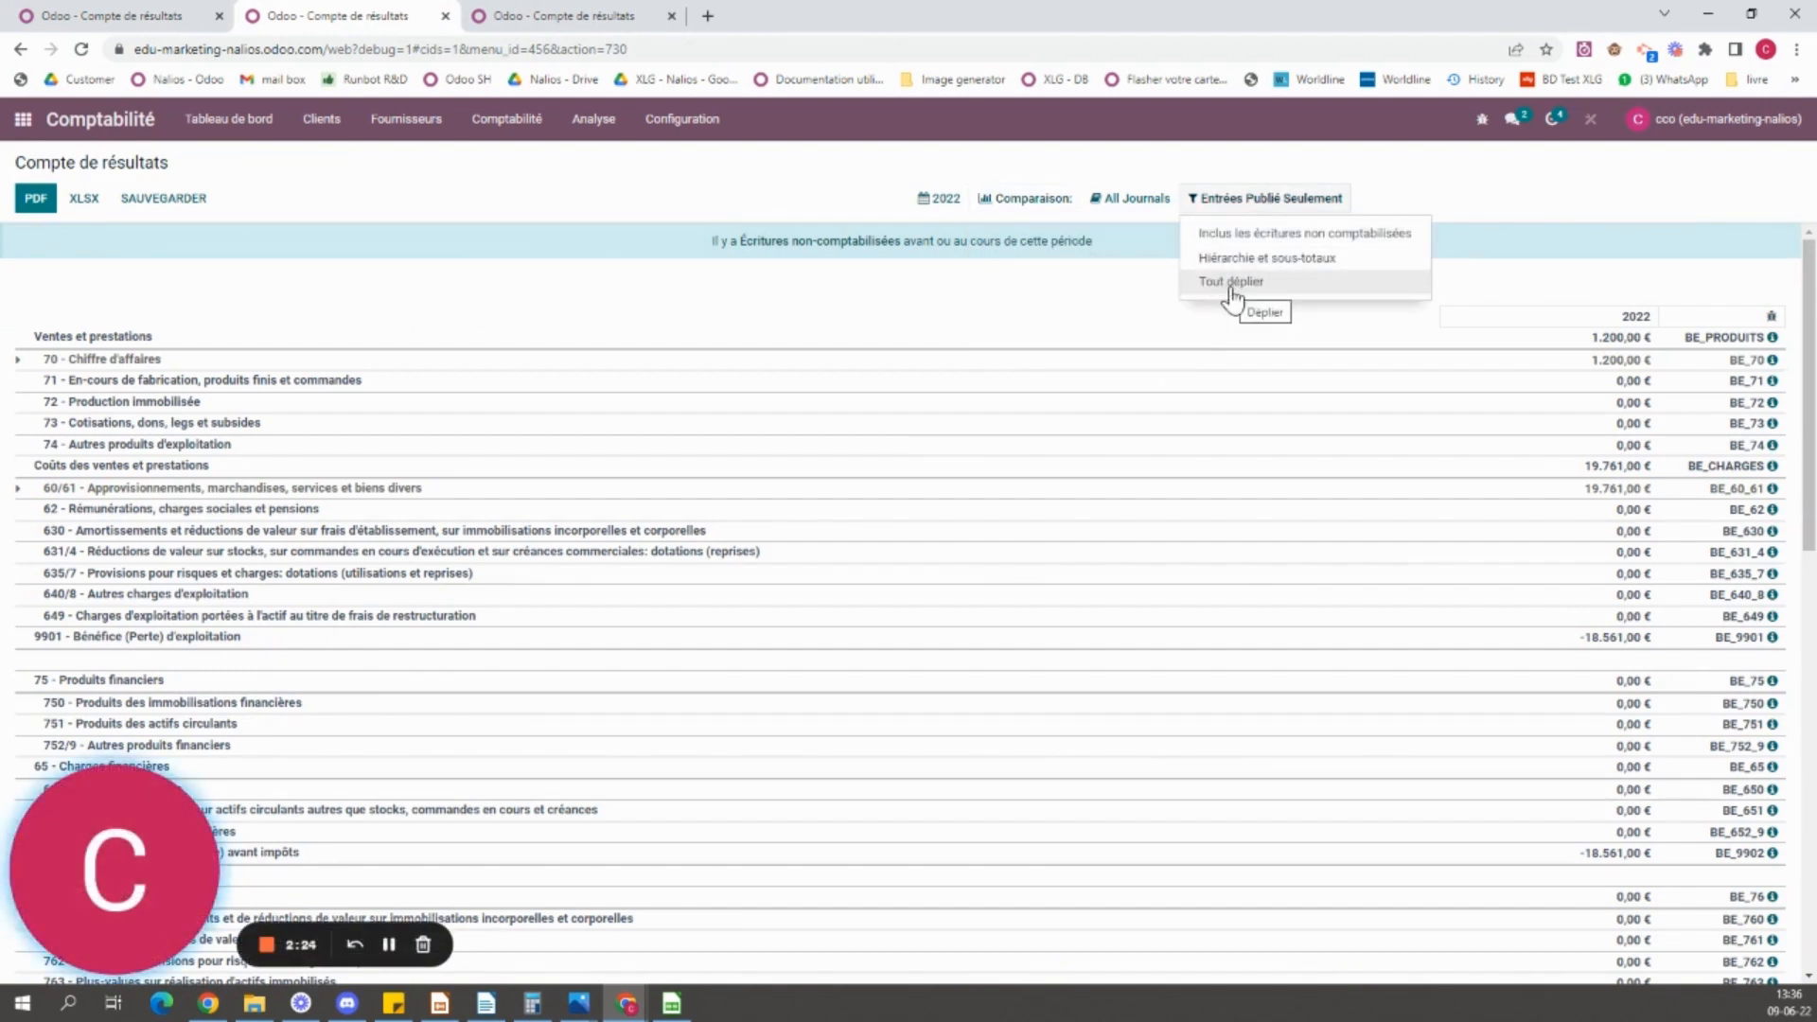
pyautogui.click(1231, 289)
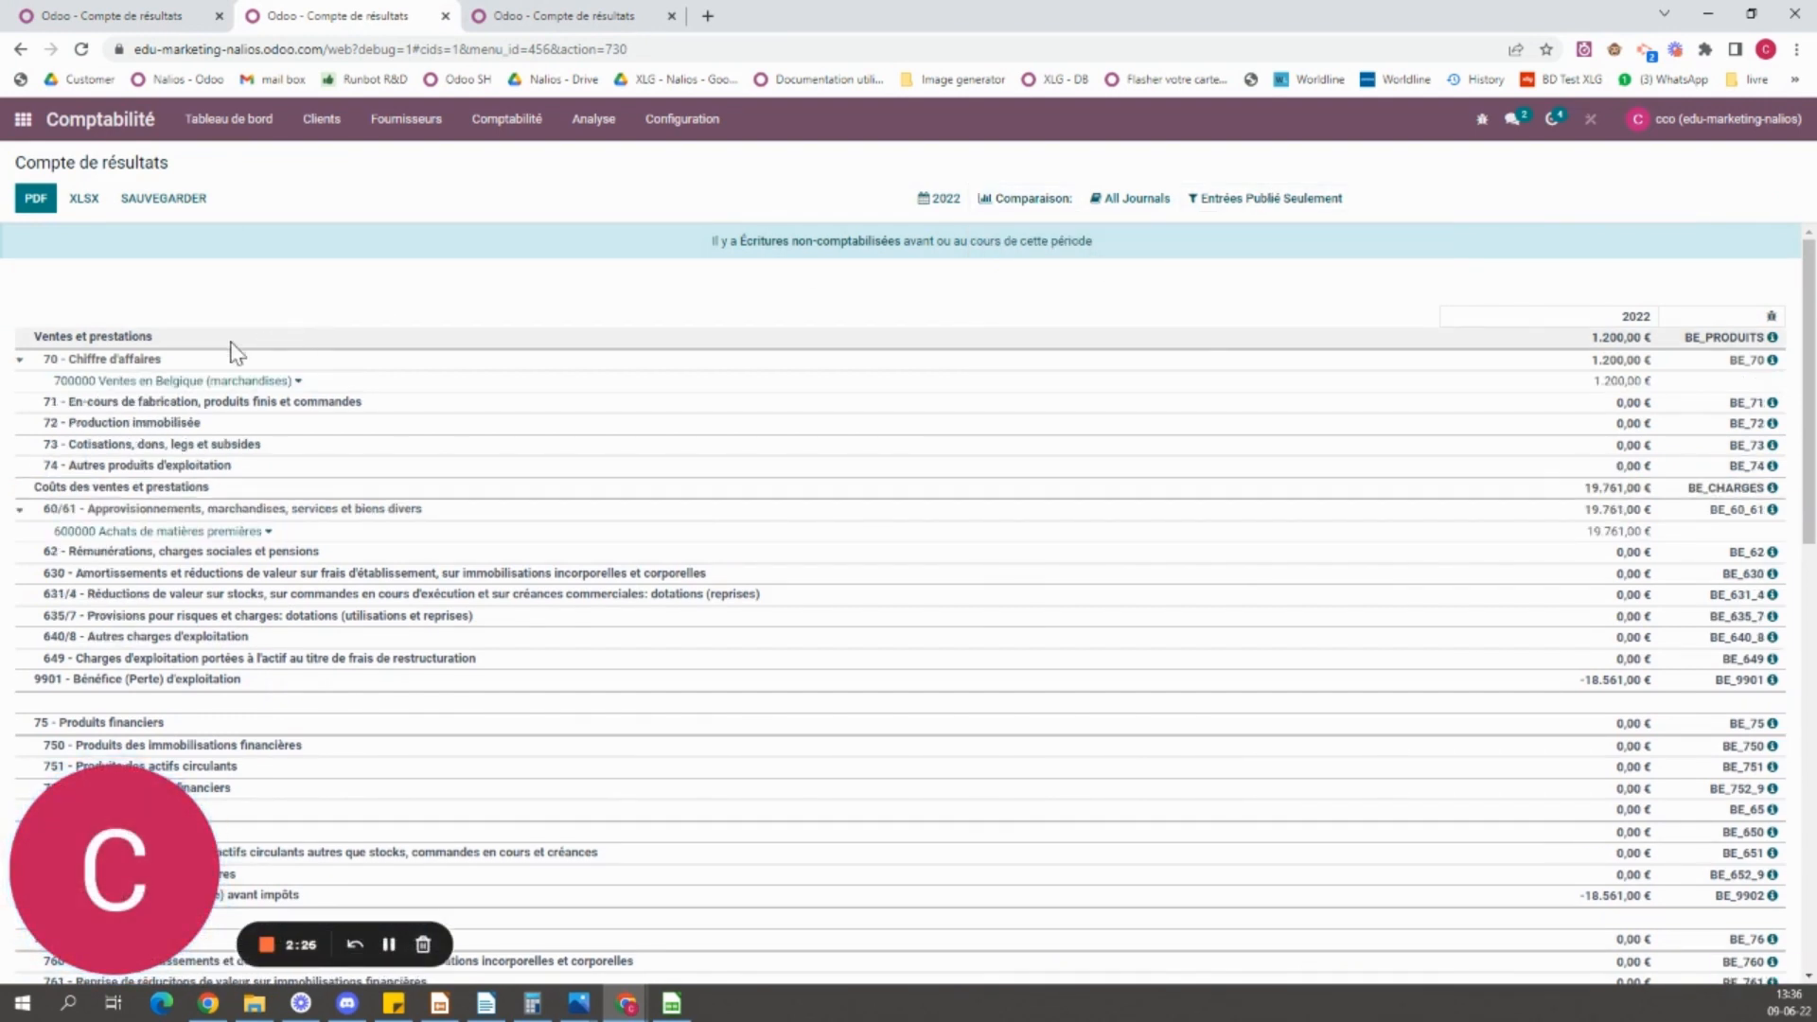
pyautogui.scroll(-6, 208, 650)
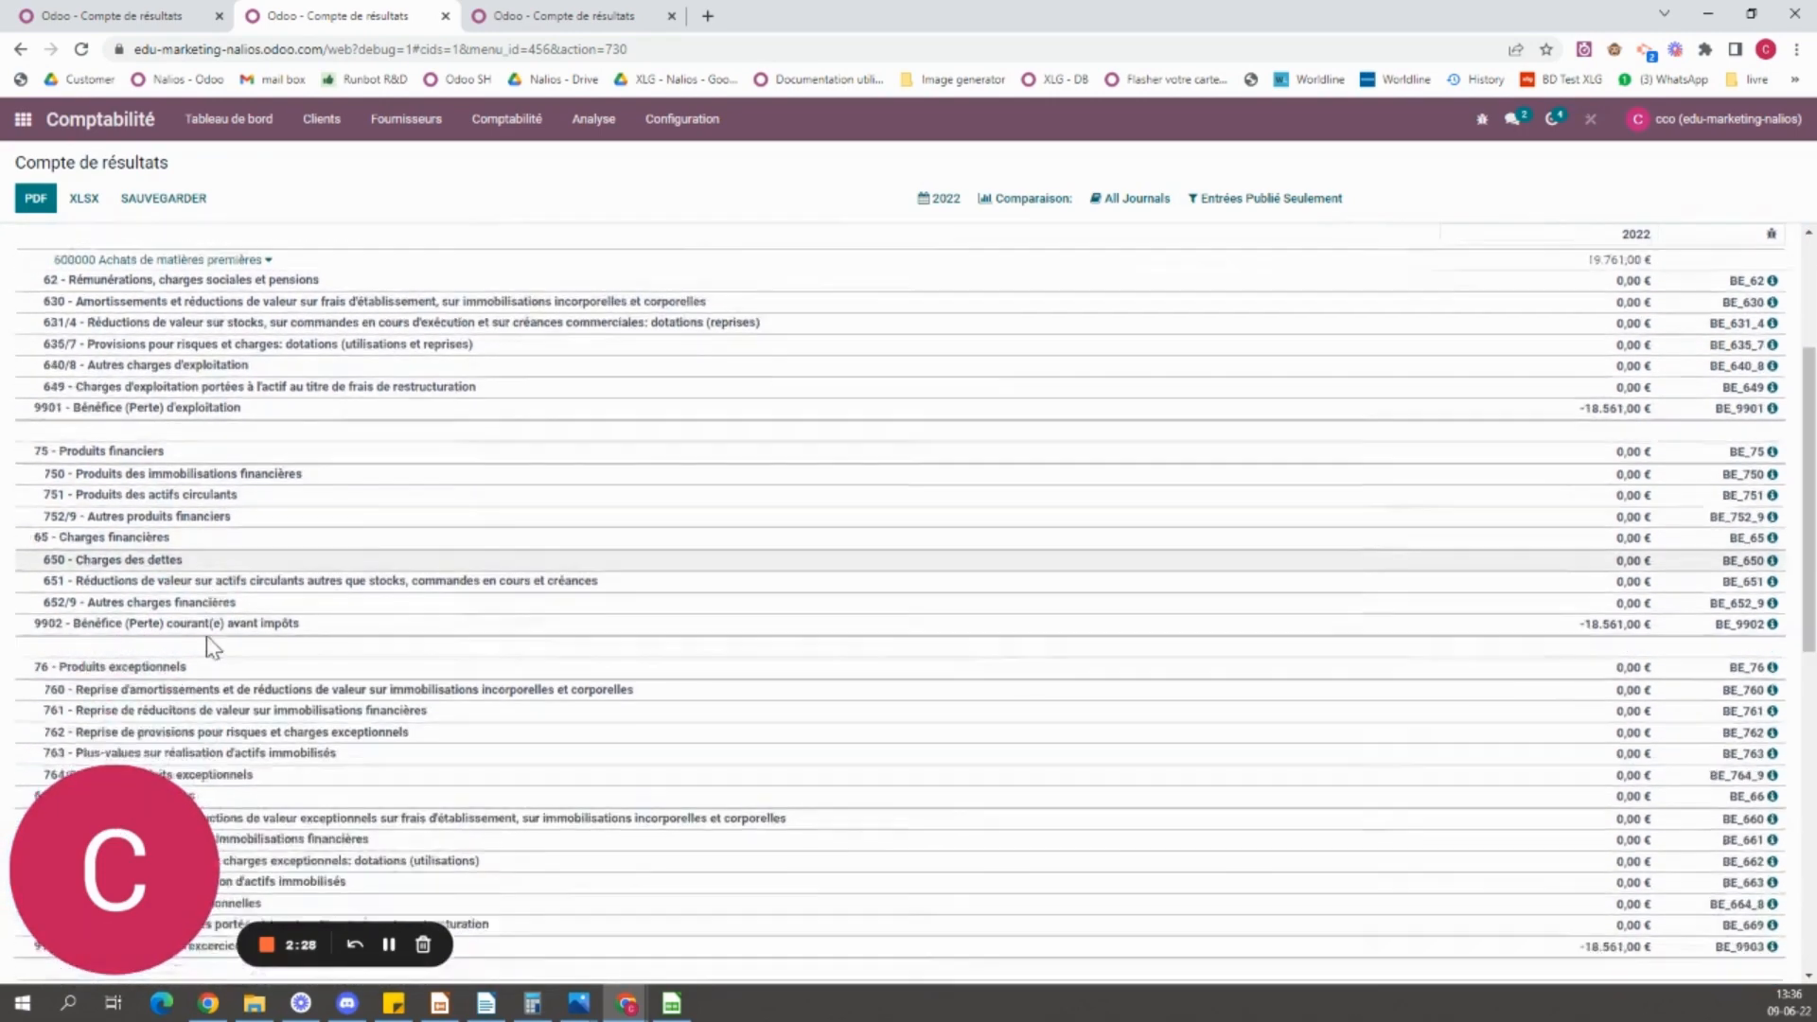
pyautogui.scroll(10, 208, 650)
# - Review the journal and analytic filter options in the Compte de résultats definition and return to the financial reports list
pyautogui.click(71, 15)
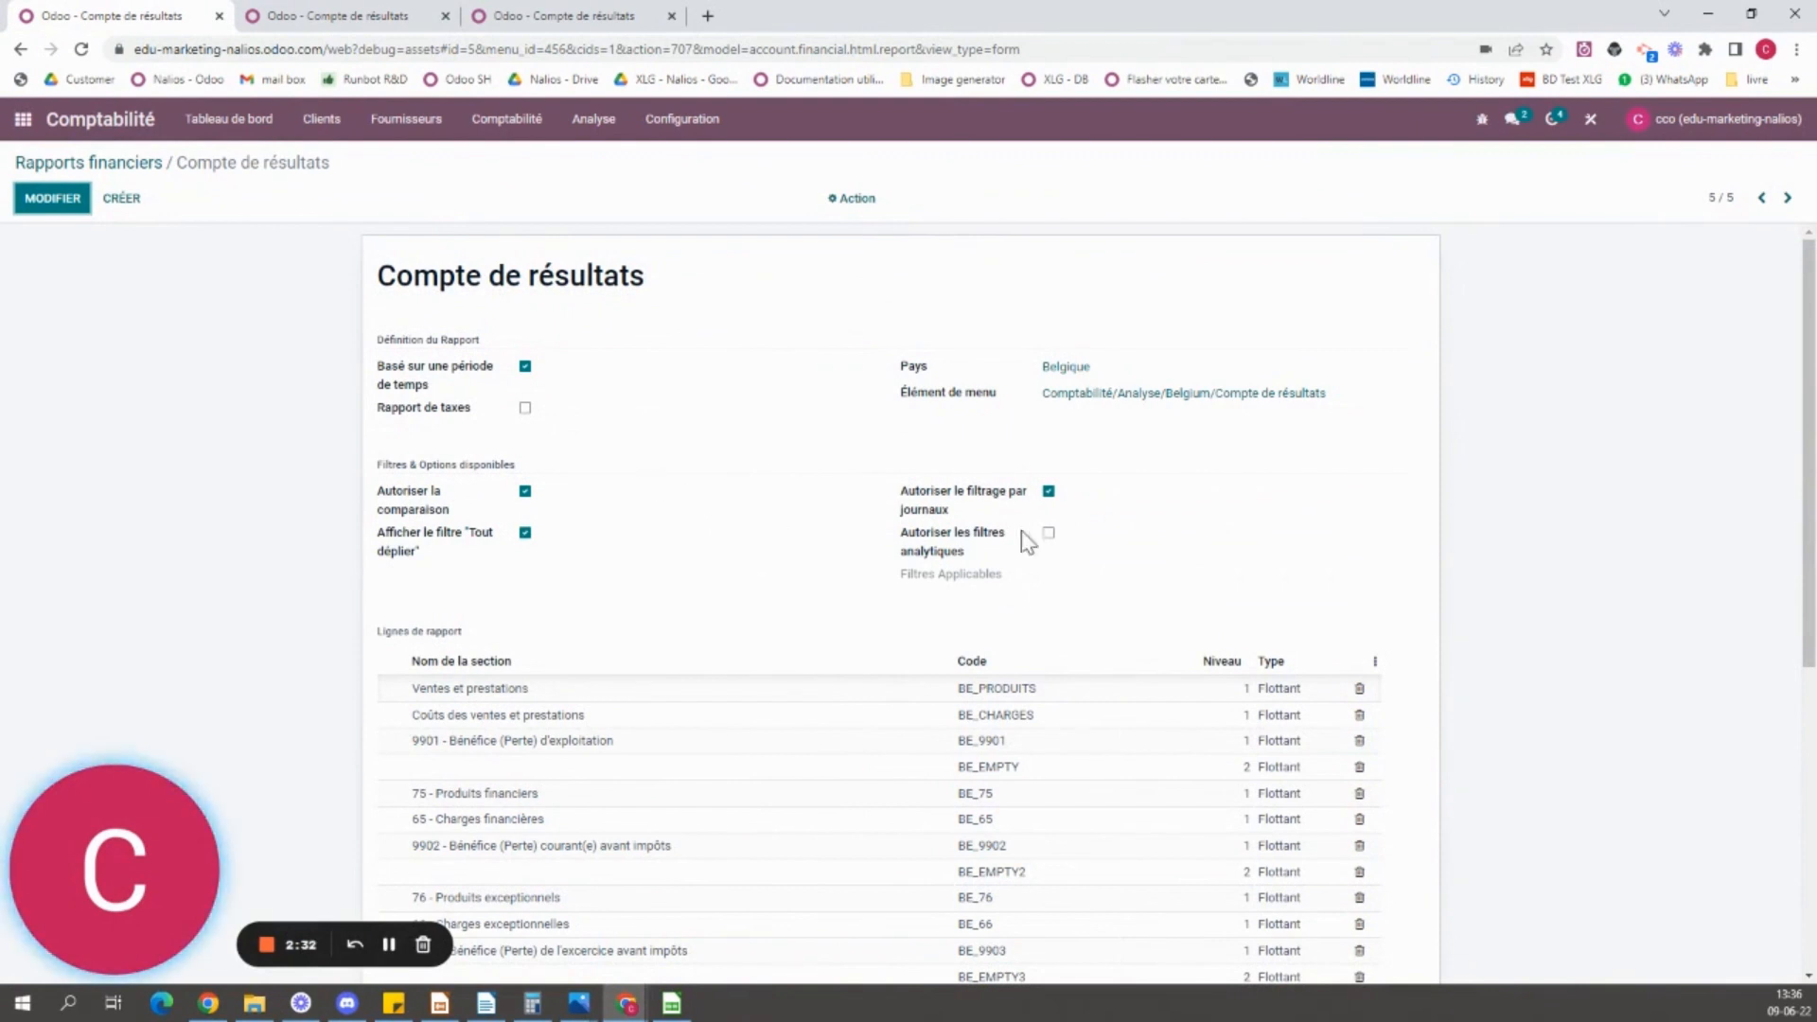
pyautogui.moveTo(920, 514)
pyautogui.click(151, 164)
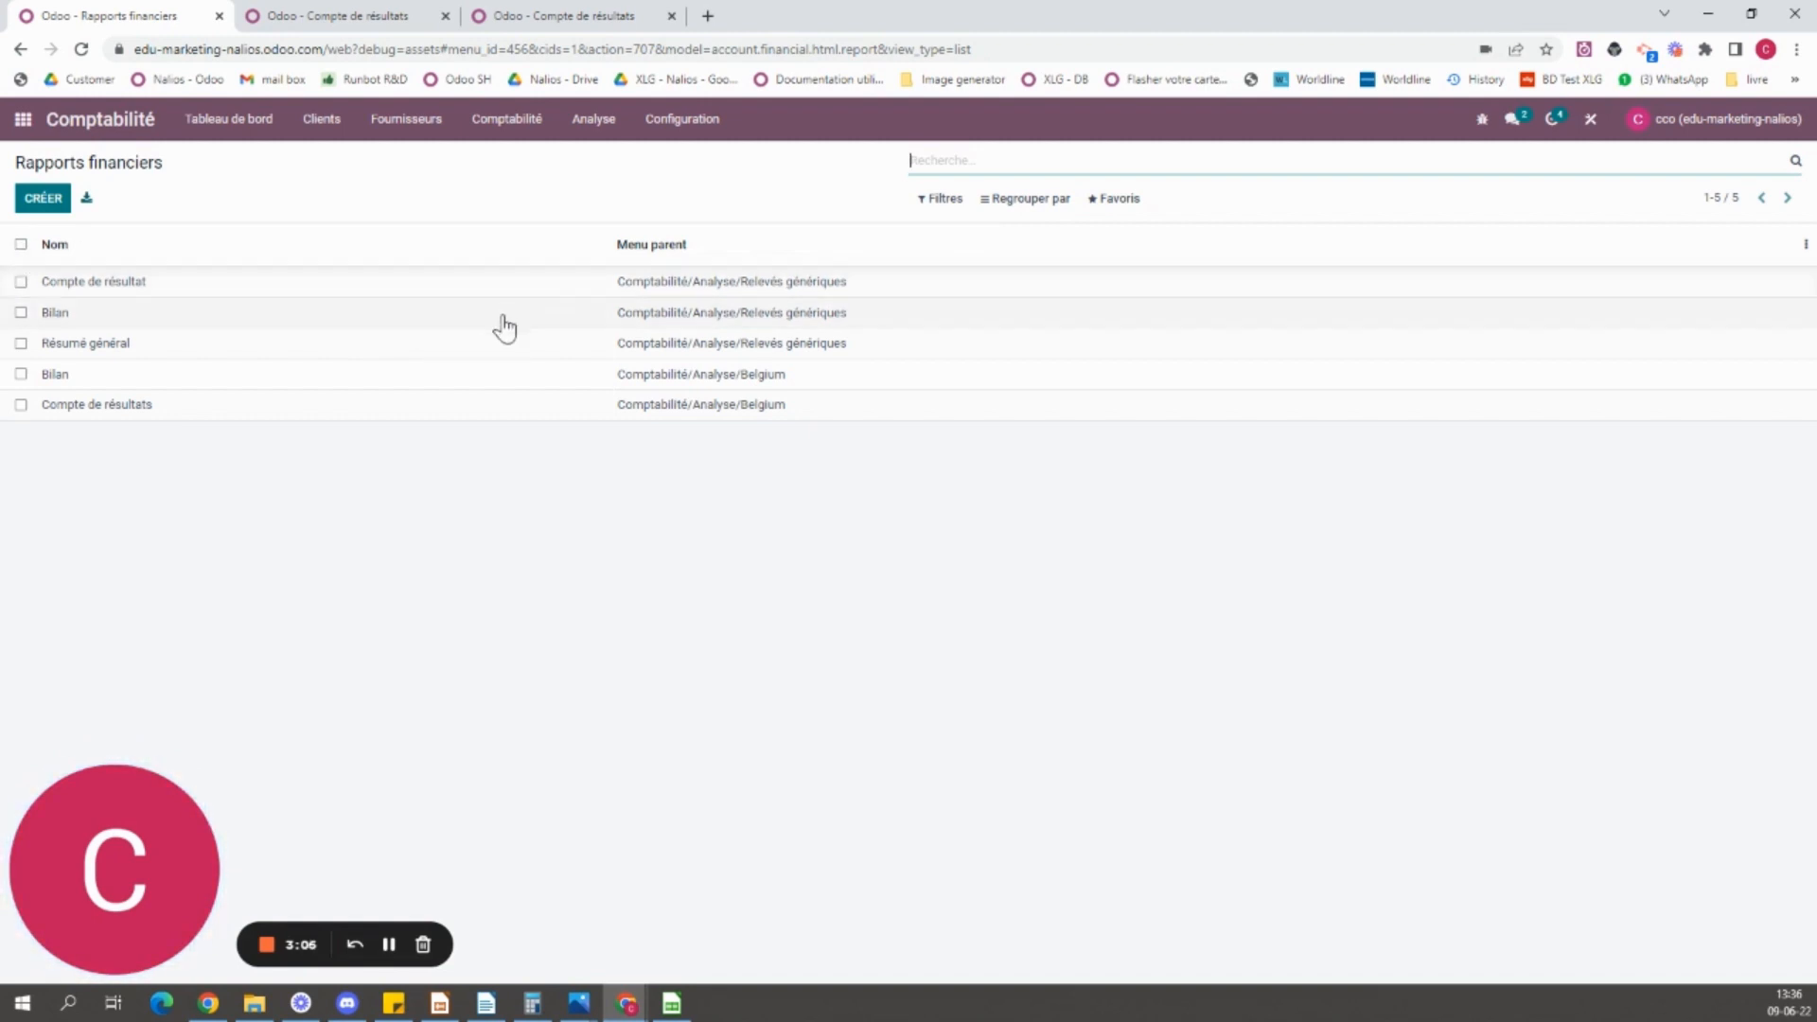
pyautogui.click(603, 125)
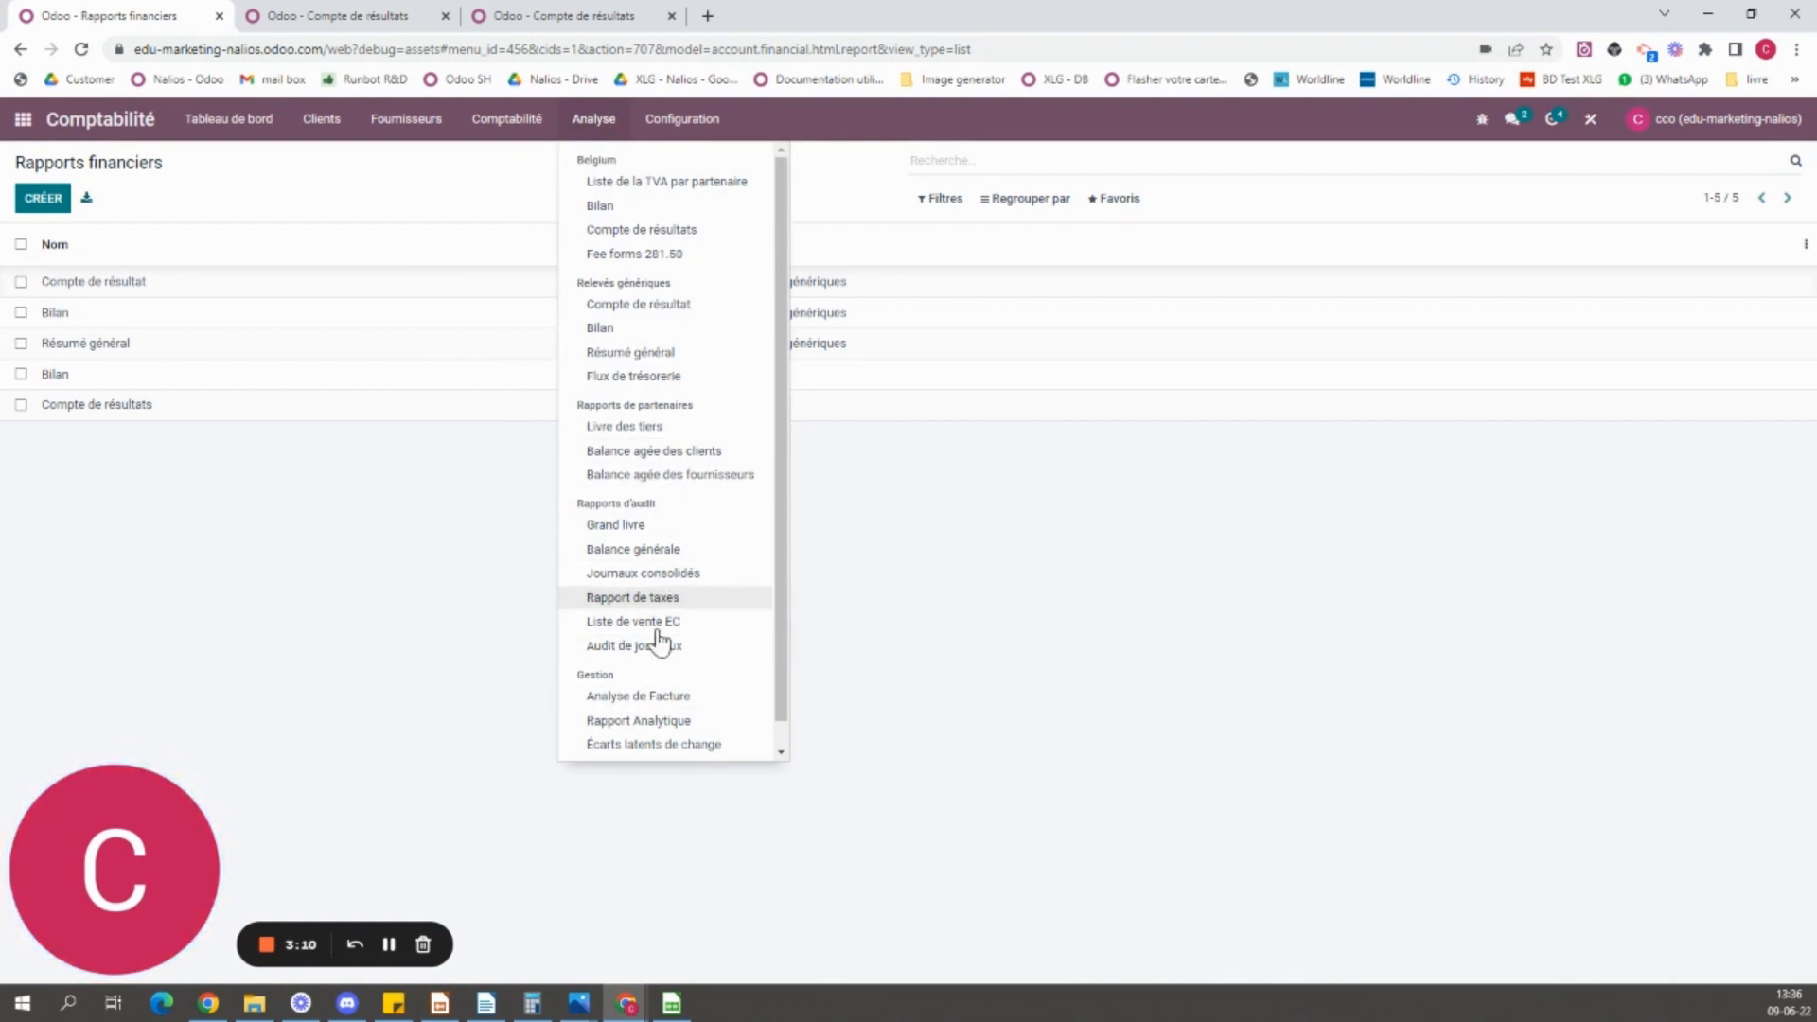
pyautogui.click(400, 121)
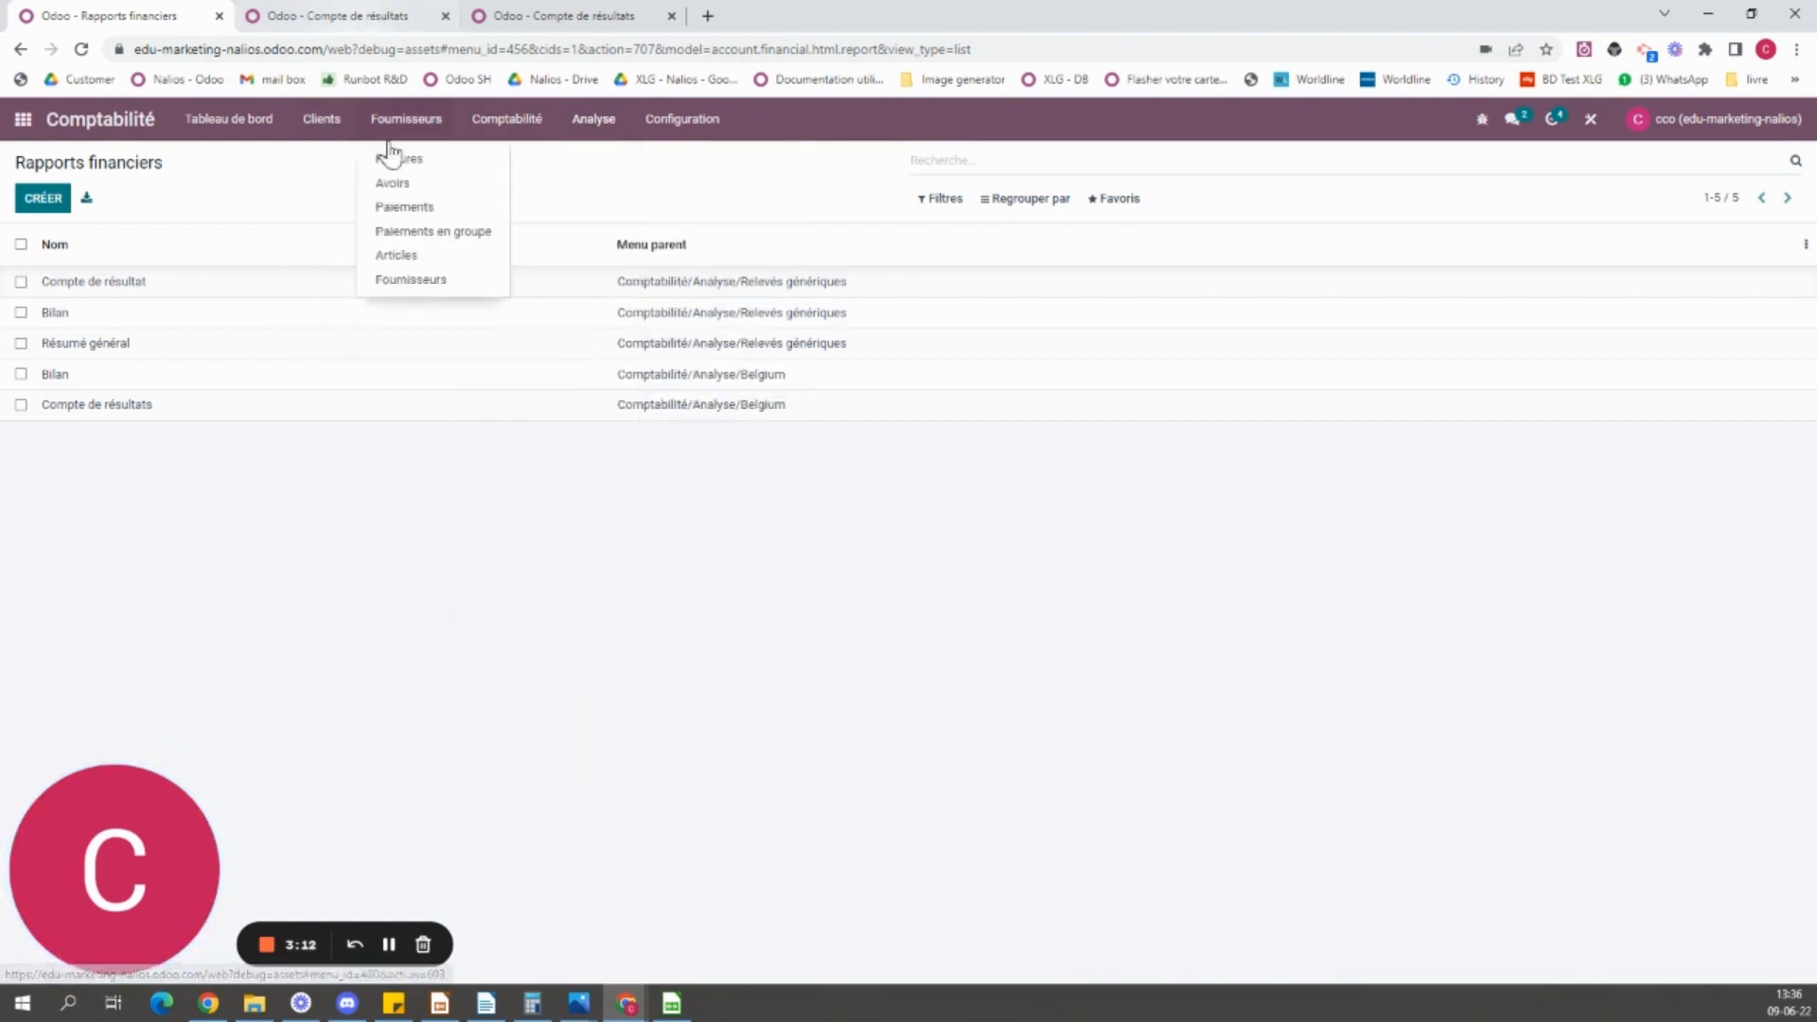
# - Compare the reports available under Analyse with the entries and parent menus in the financial reports list
pyautogui.click(587, 123)
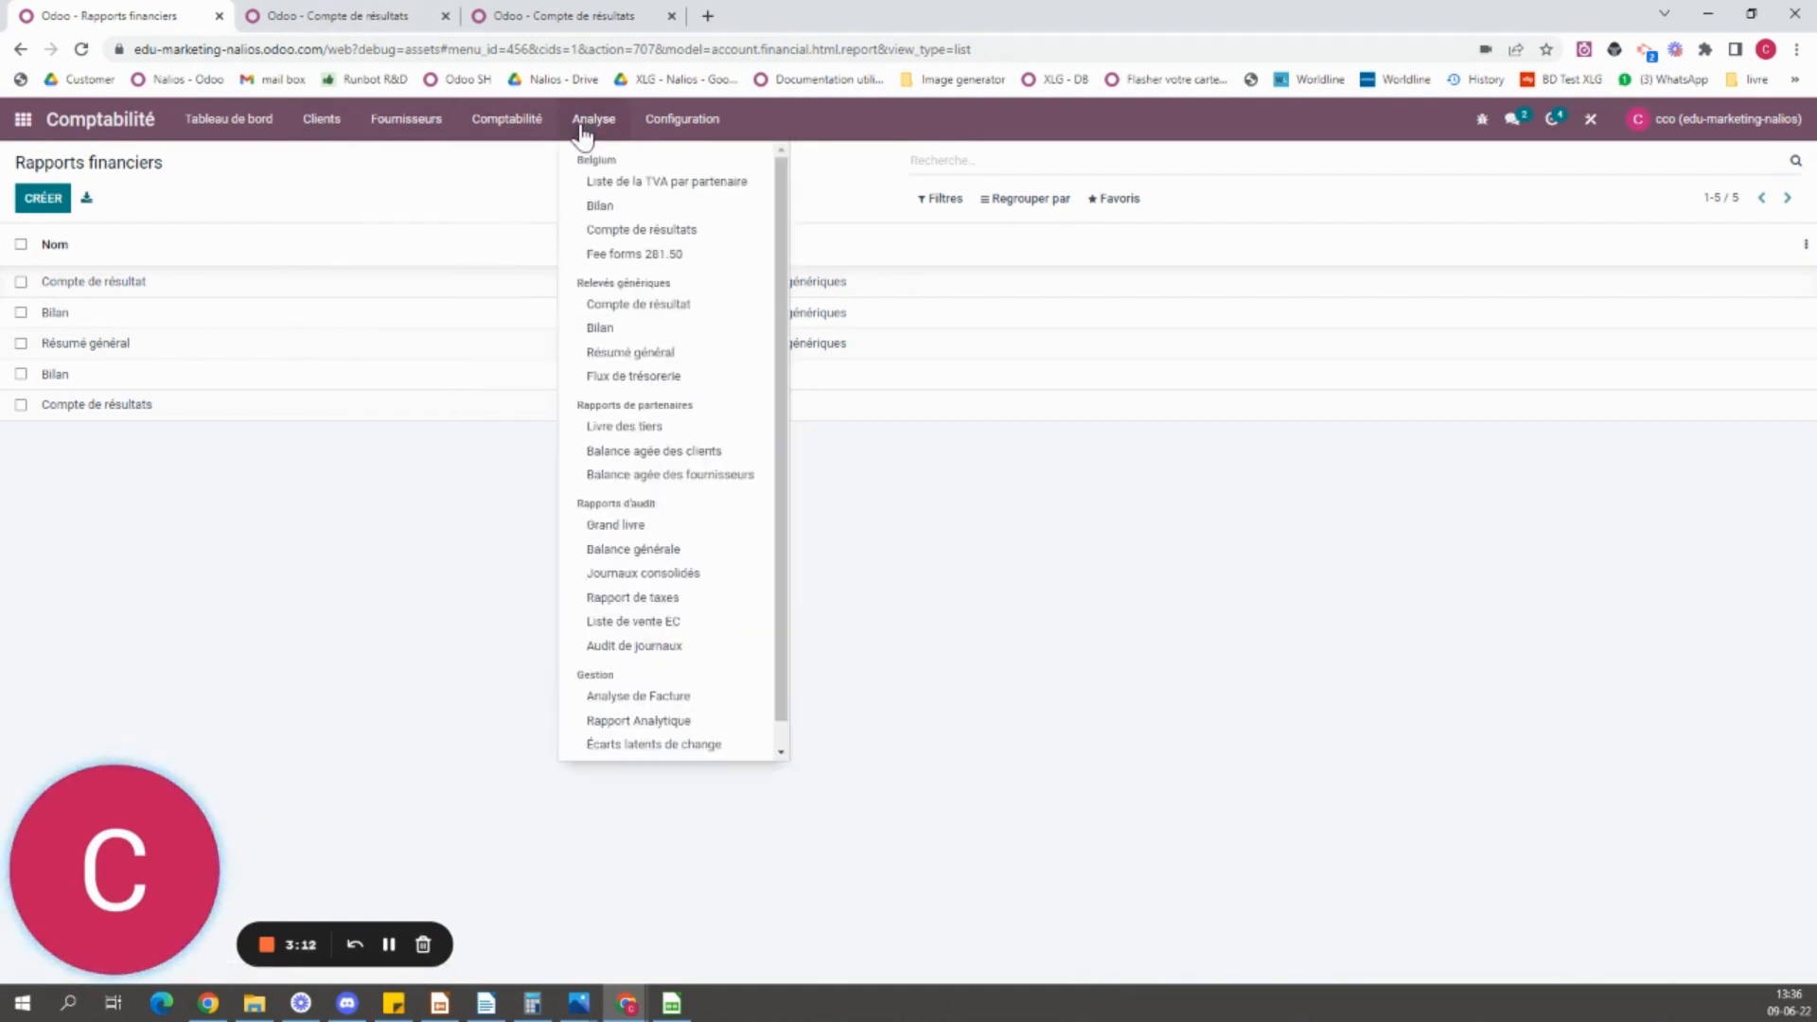
pyautogui.click(393, 490)
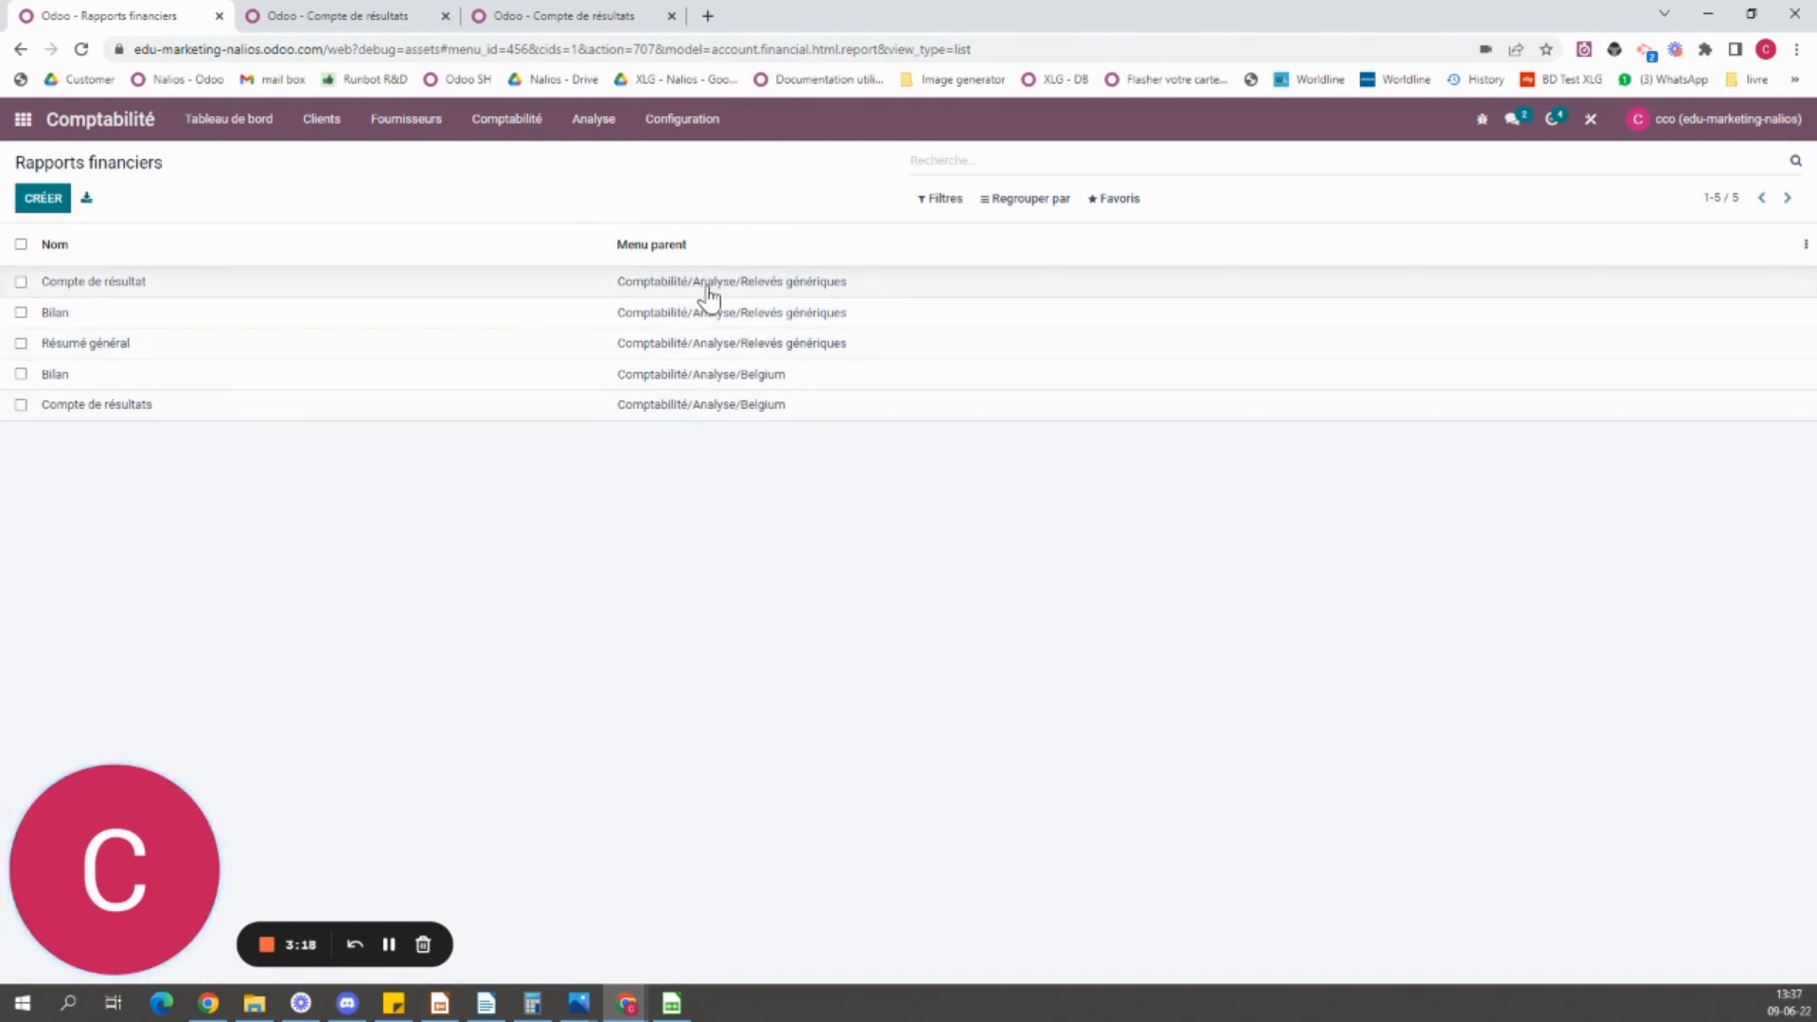
pyautogui.click(583, 138)
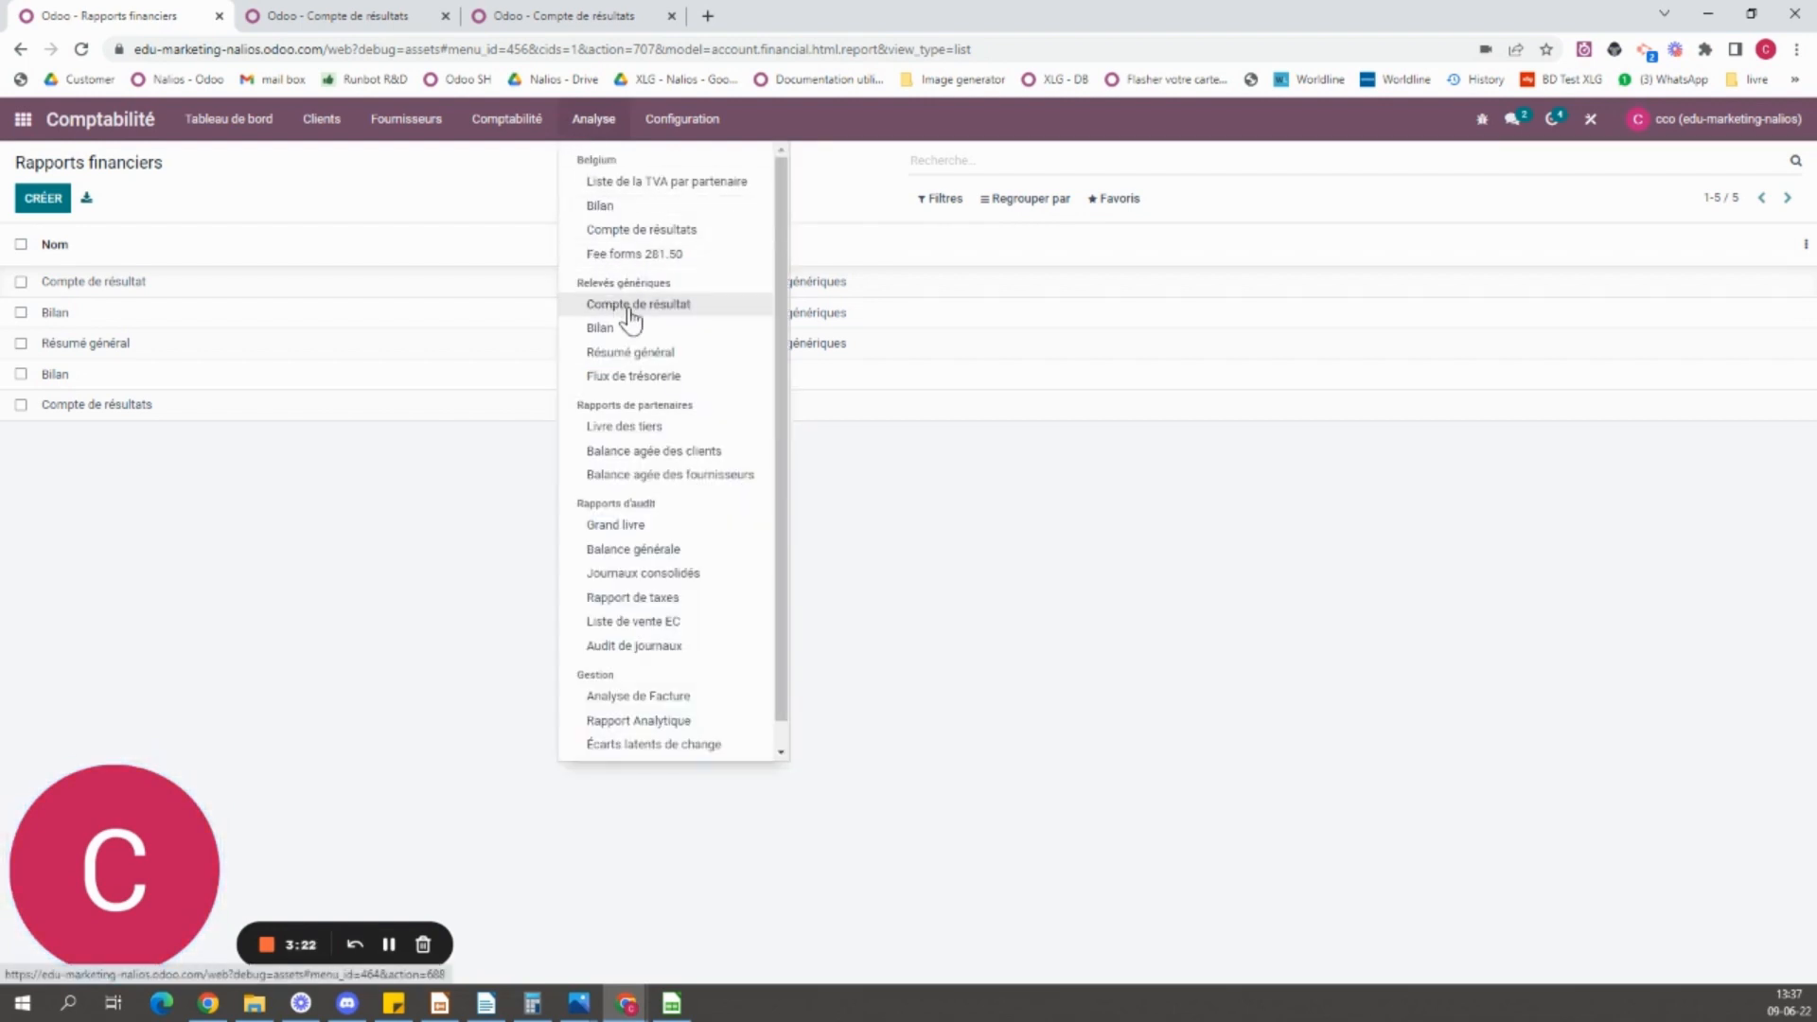
pyautogui.click(527, 423)
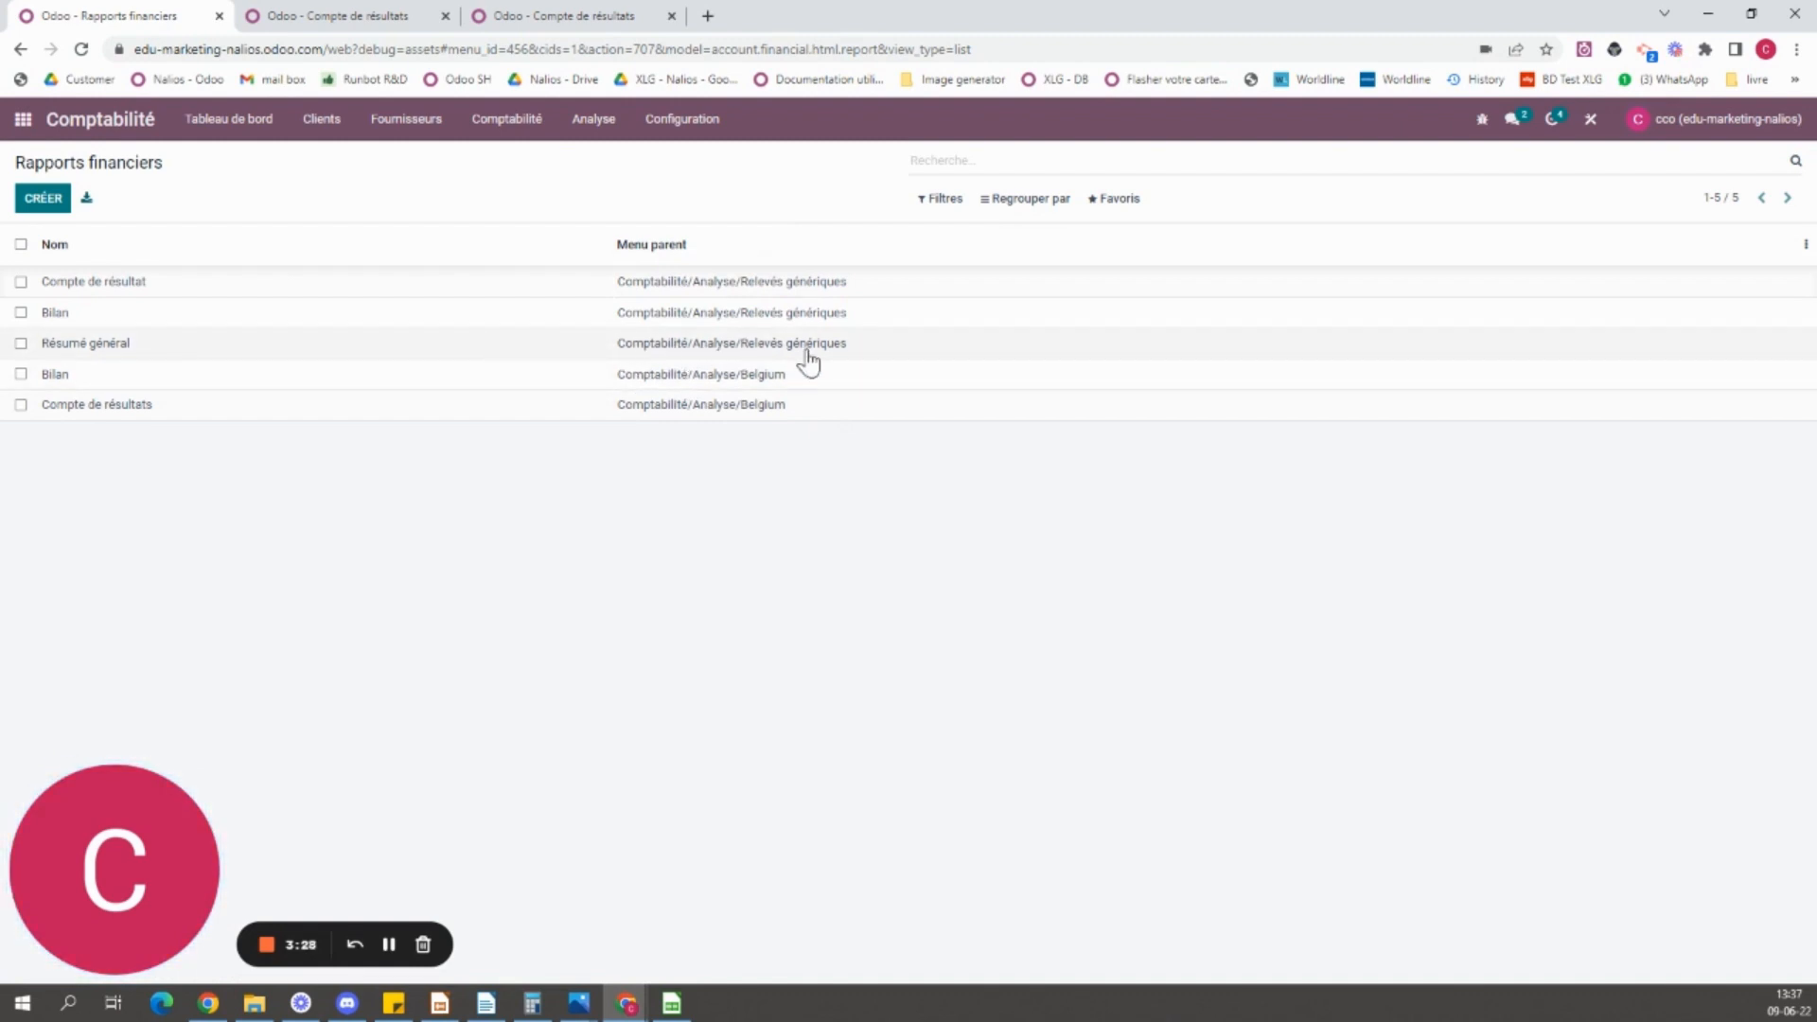
pyautogui.click(604, 126)
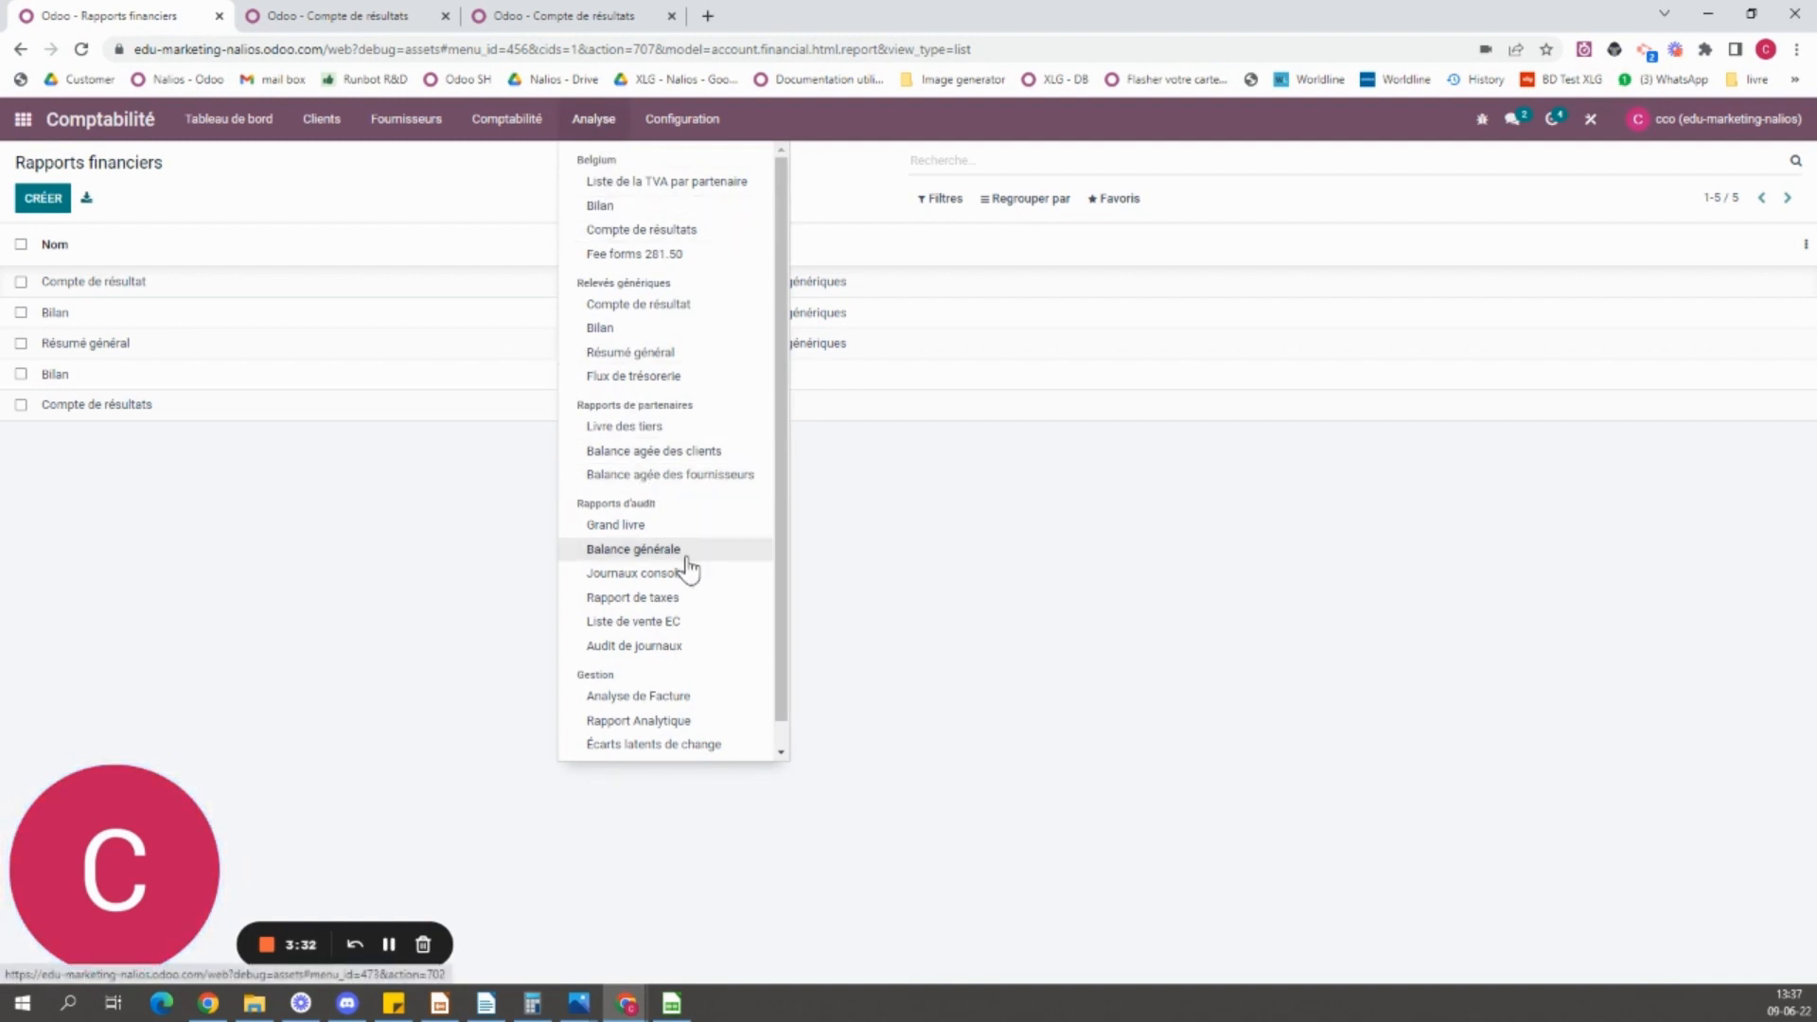
pyautogui.scroll(-1, 679, 426)
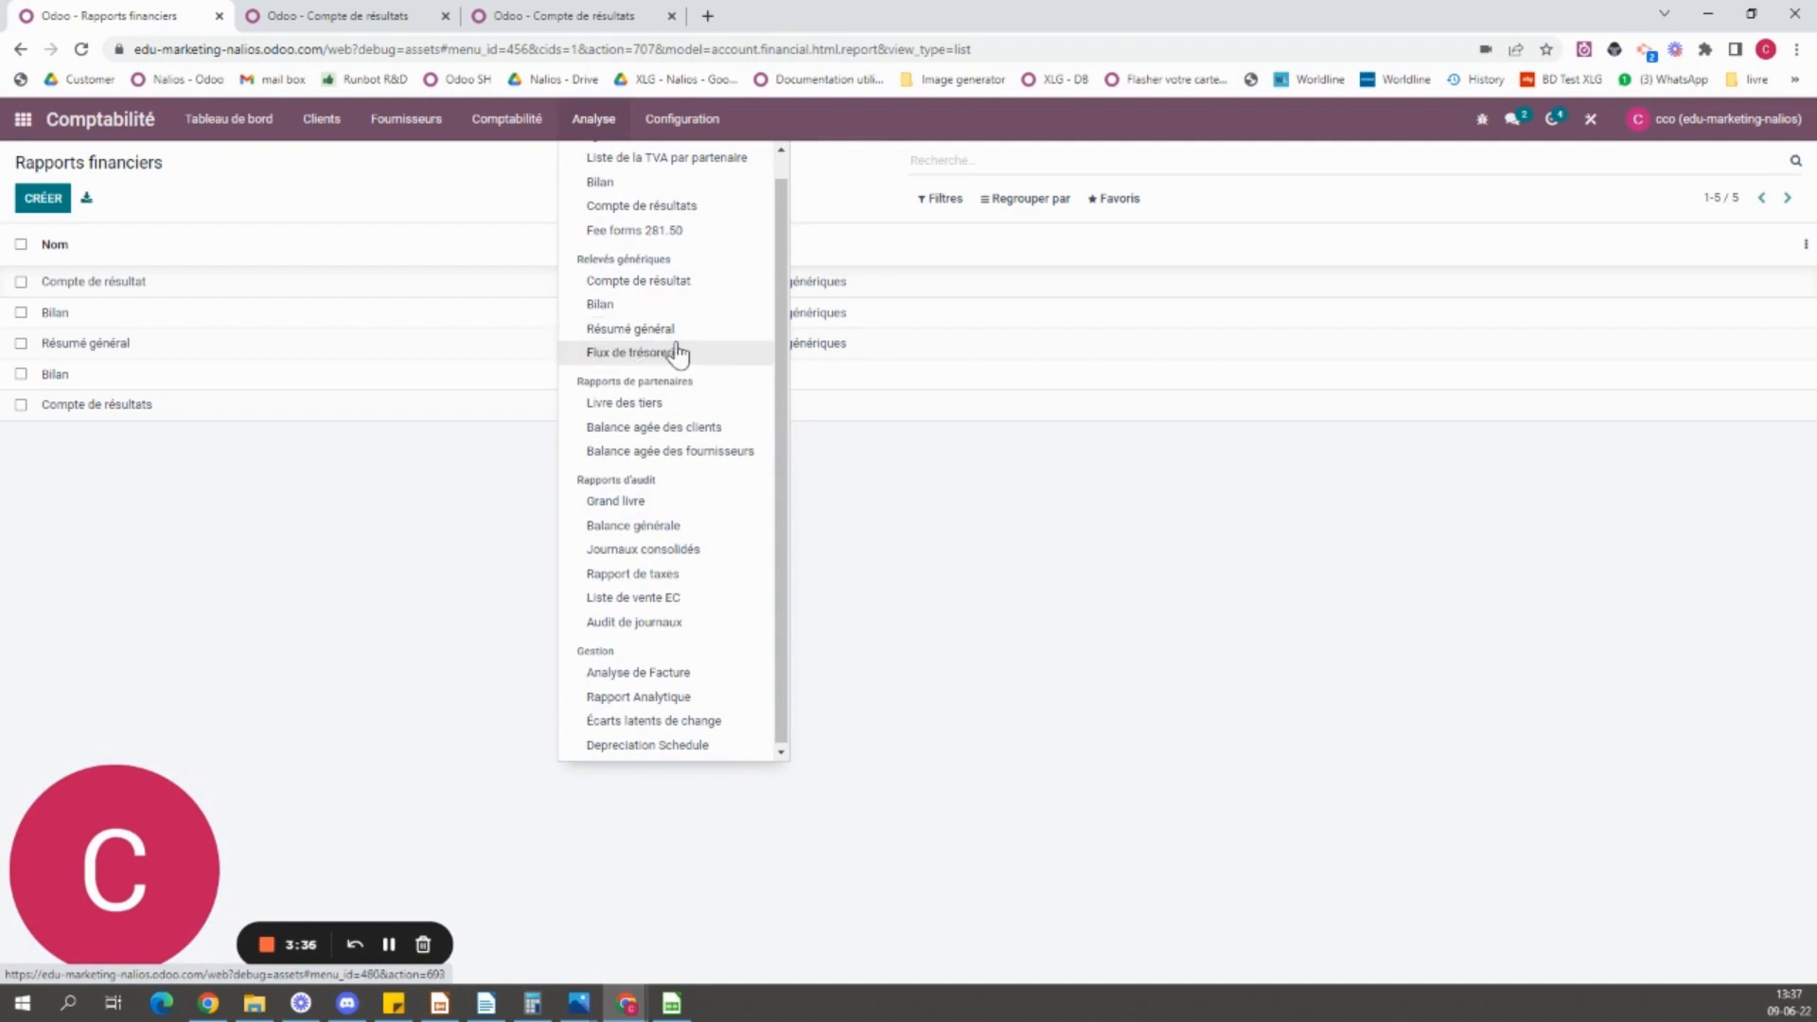
pyautogui.click(208, 546)
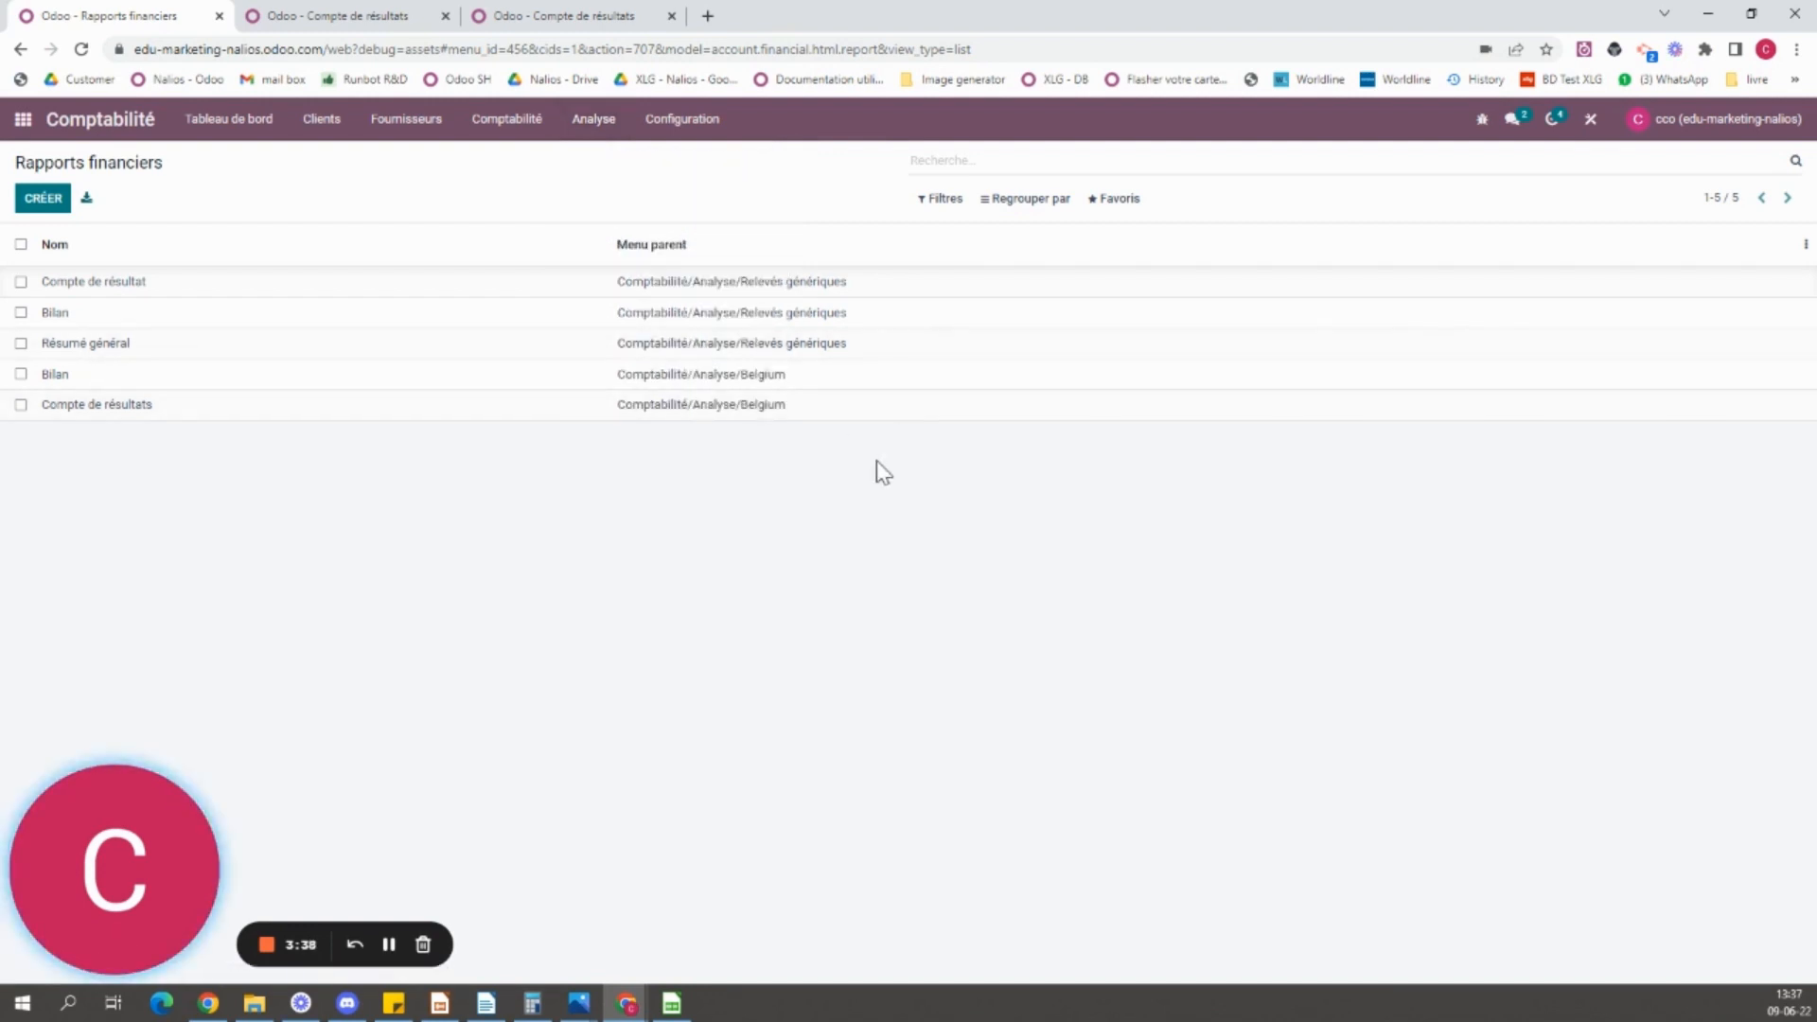
# - Open the Belgian Compte de résultats definition in edit mode and review its report lines, codes and levels
pyautogui.click(741, 412)
pyautogui.click(49, 194)
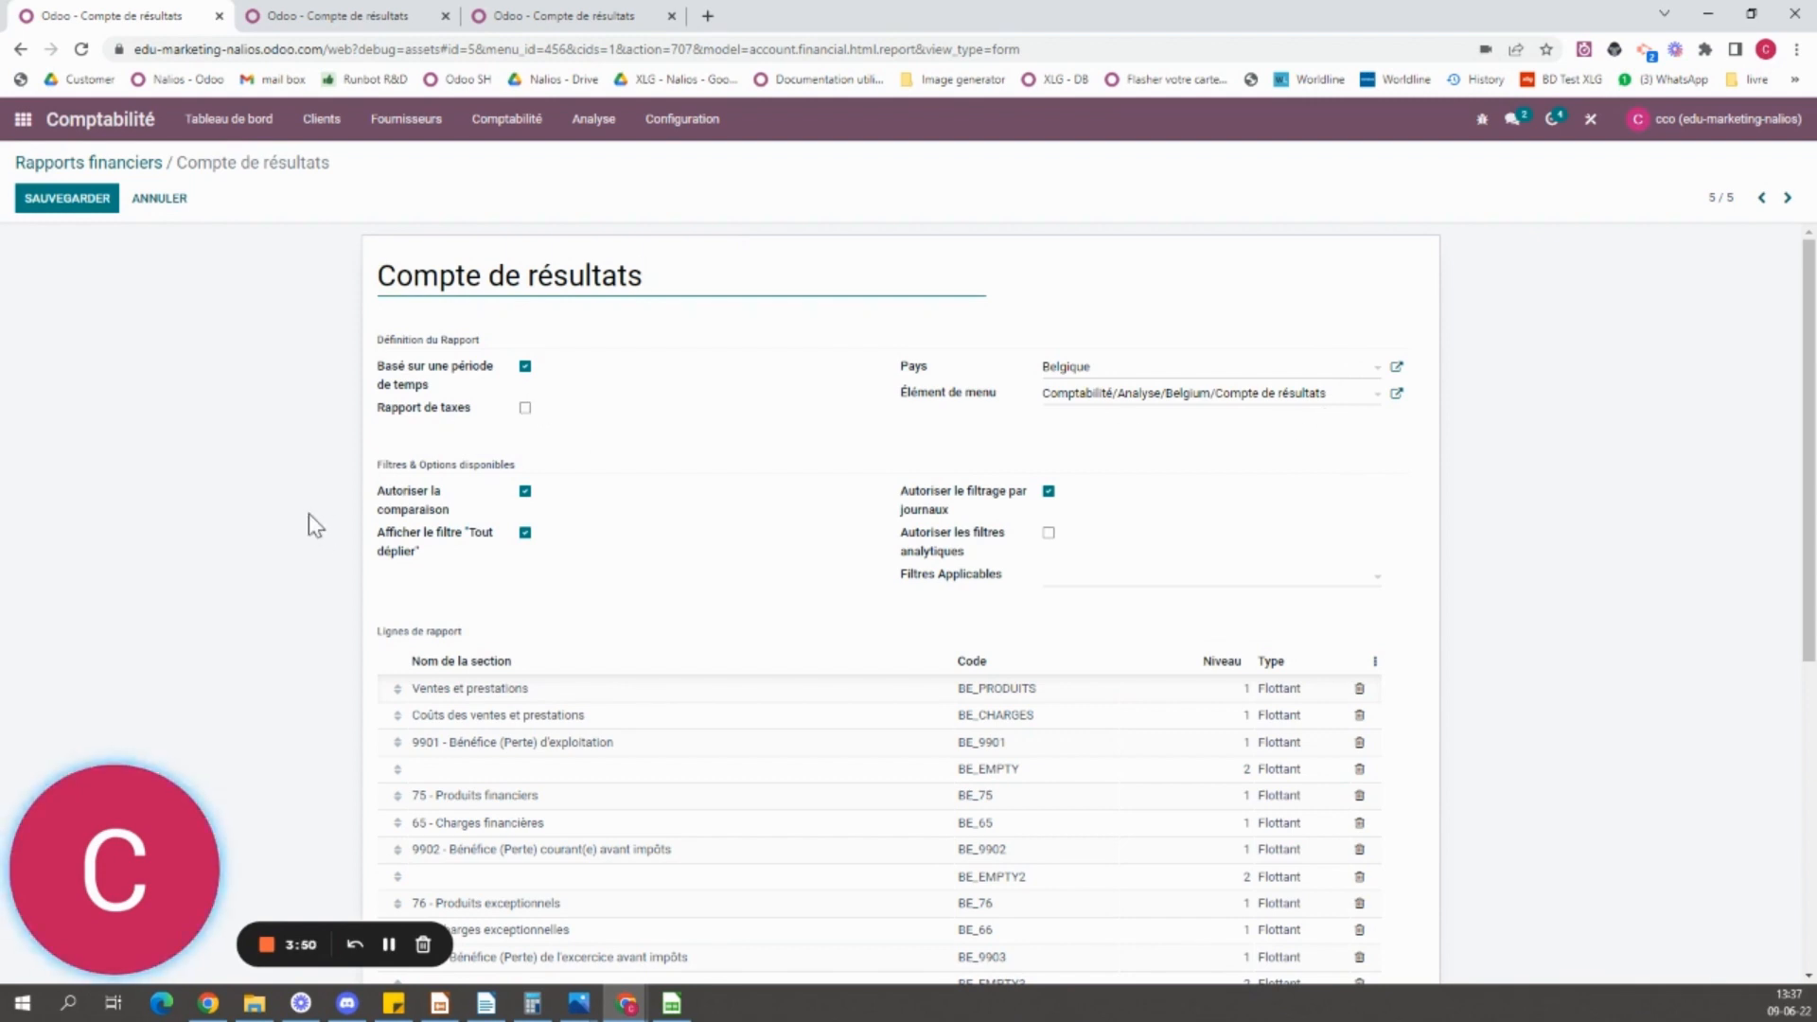
pyautogui.scroll(-5, 331, 530)
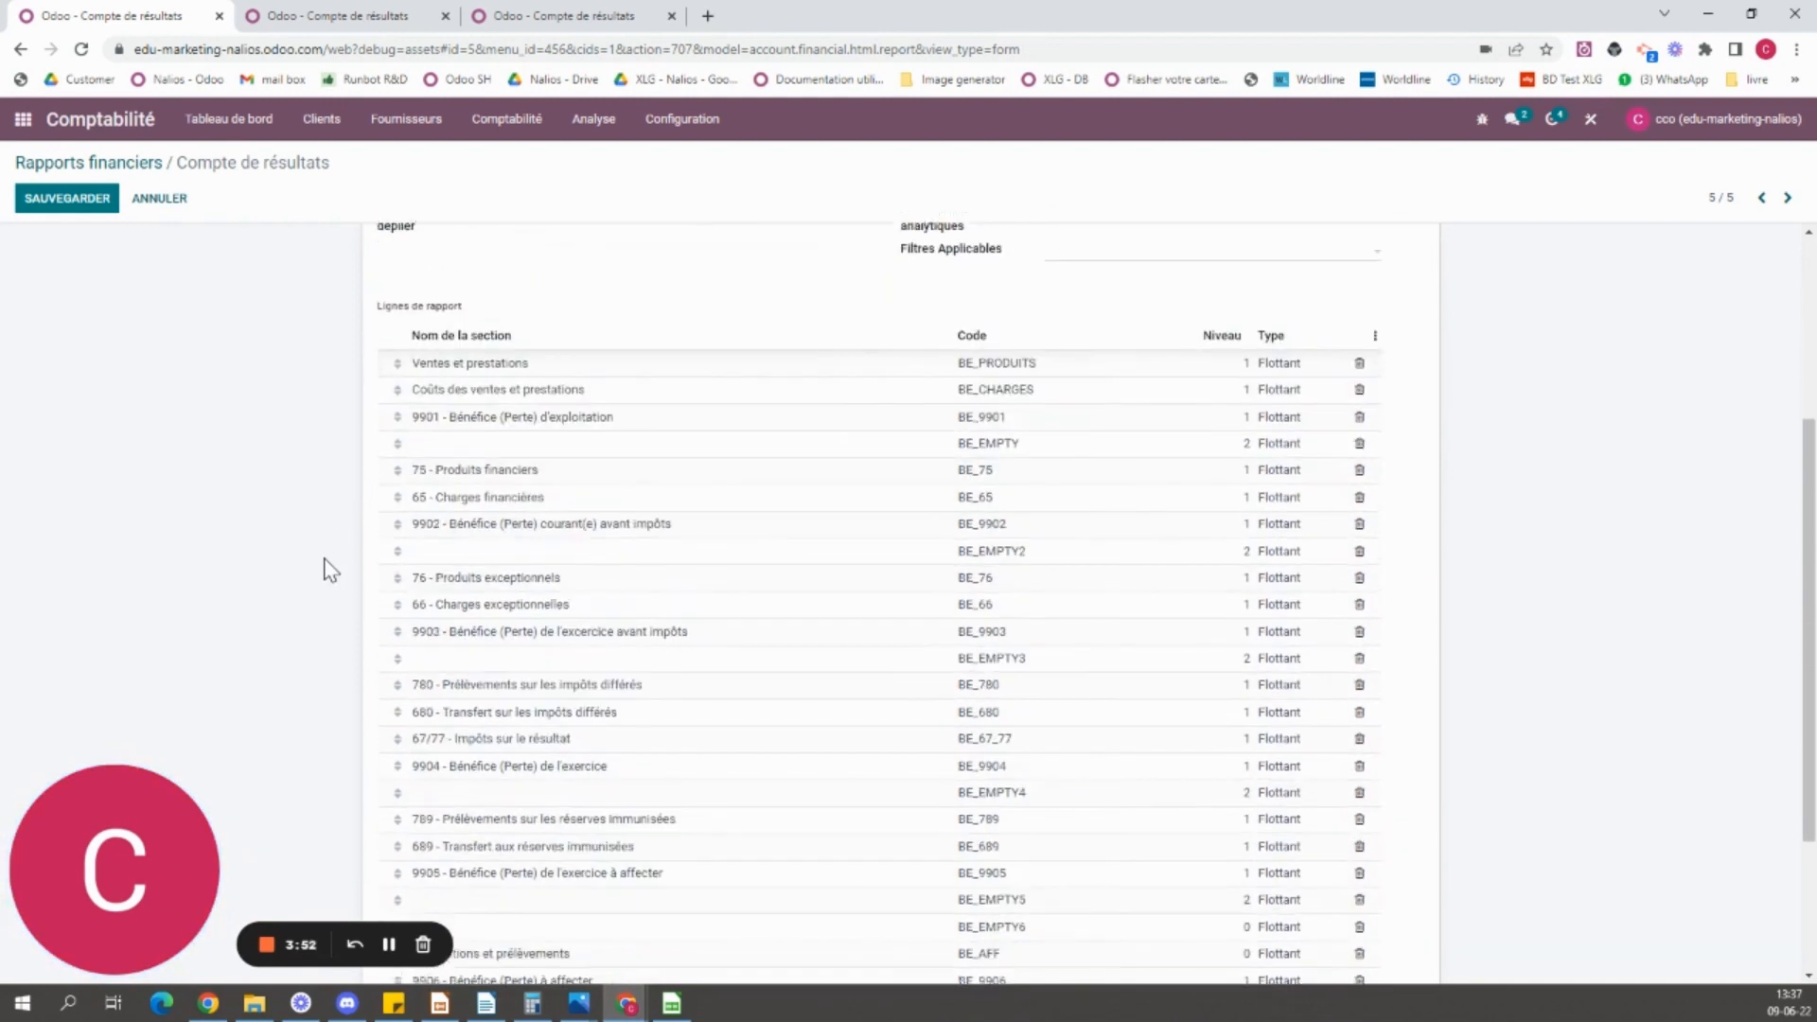
pyautogui.scroll(3, 326, 568)
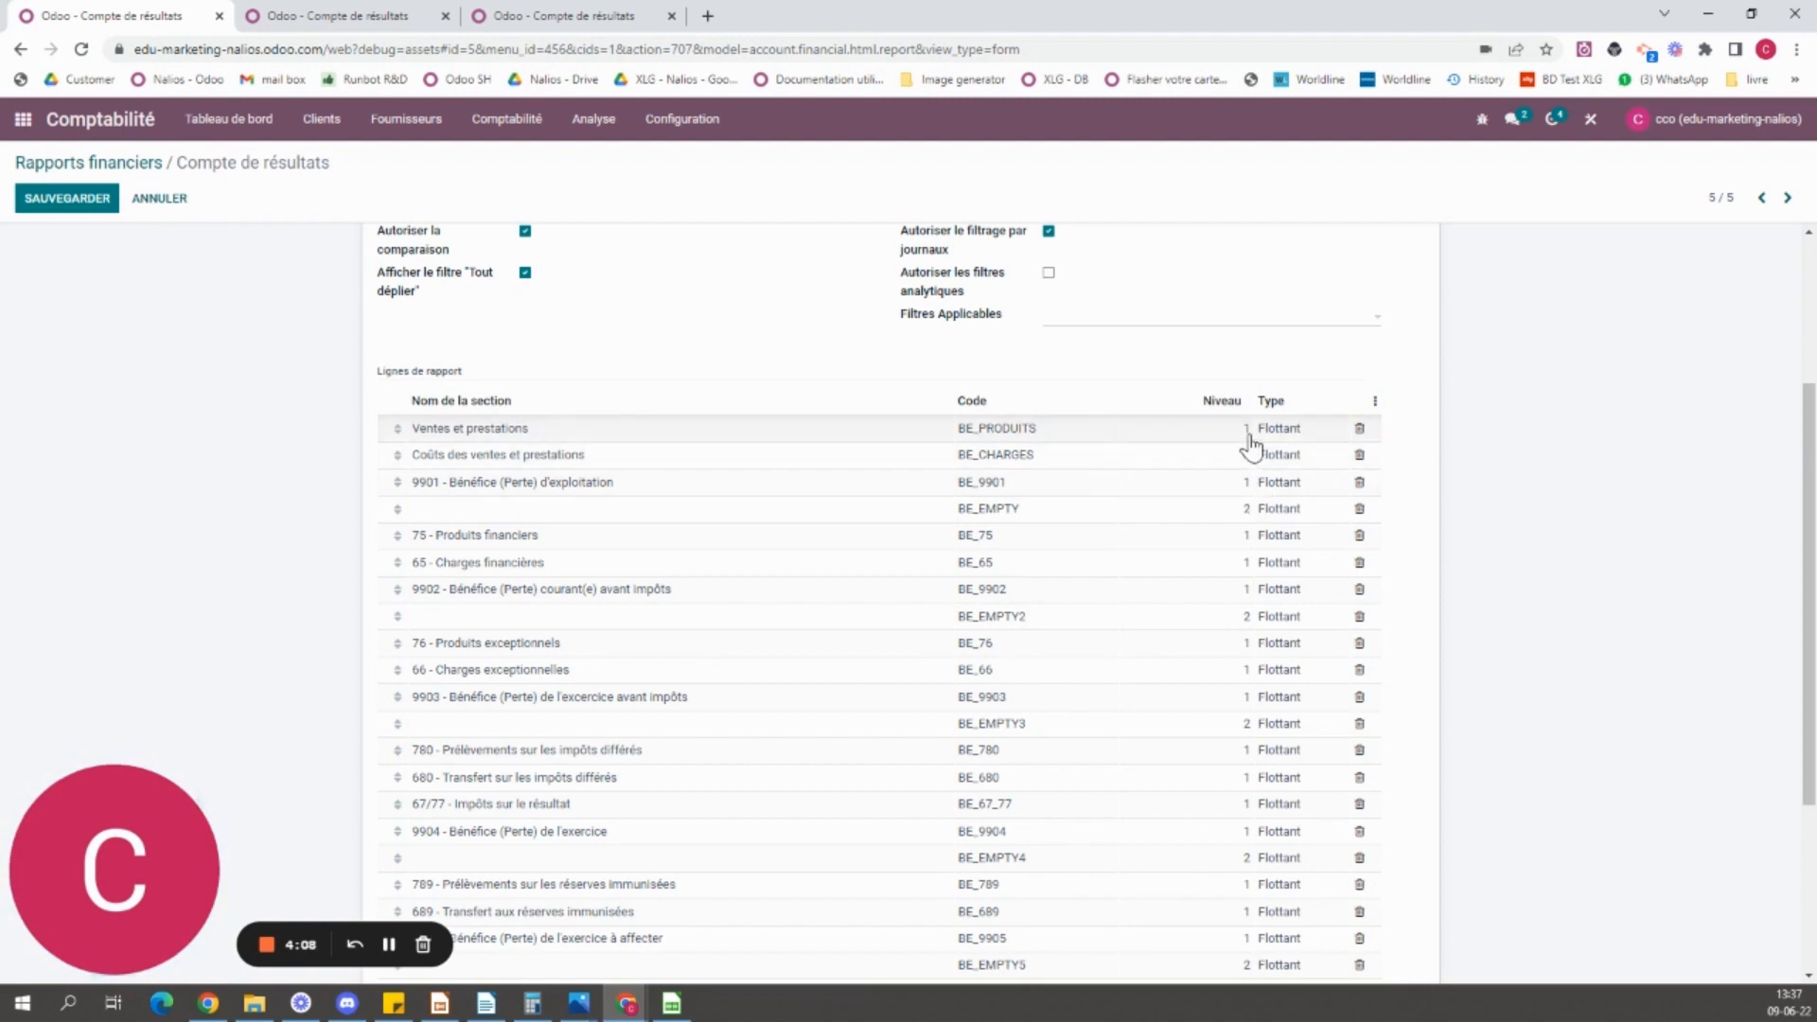
# - Locate the "Ventes et prestations" and "Coûts des ventes et prestations" sections in the generated report and return to the definition
pyautogui.click(283, 13)
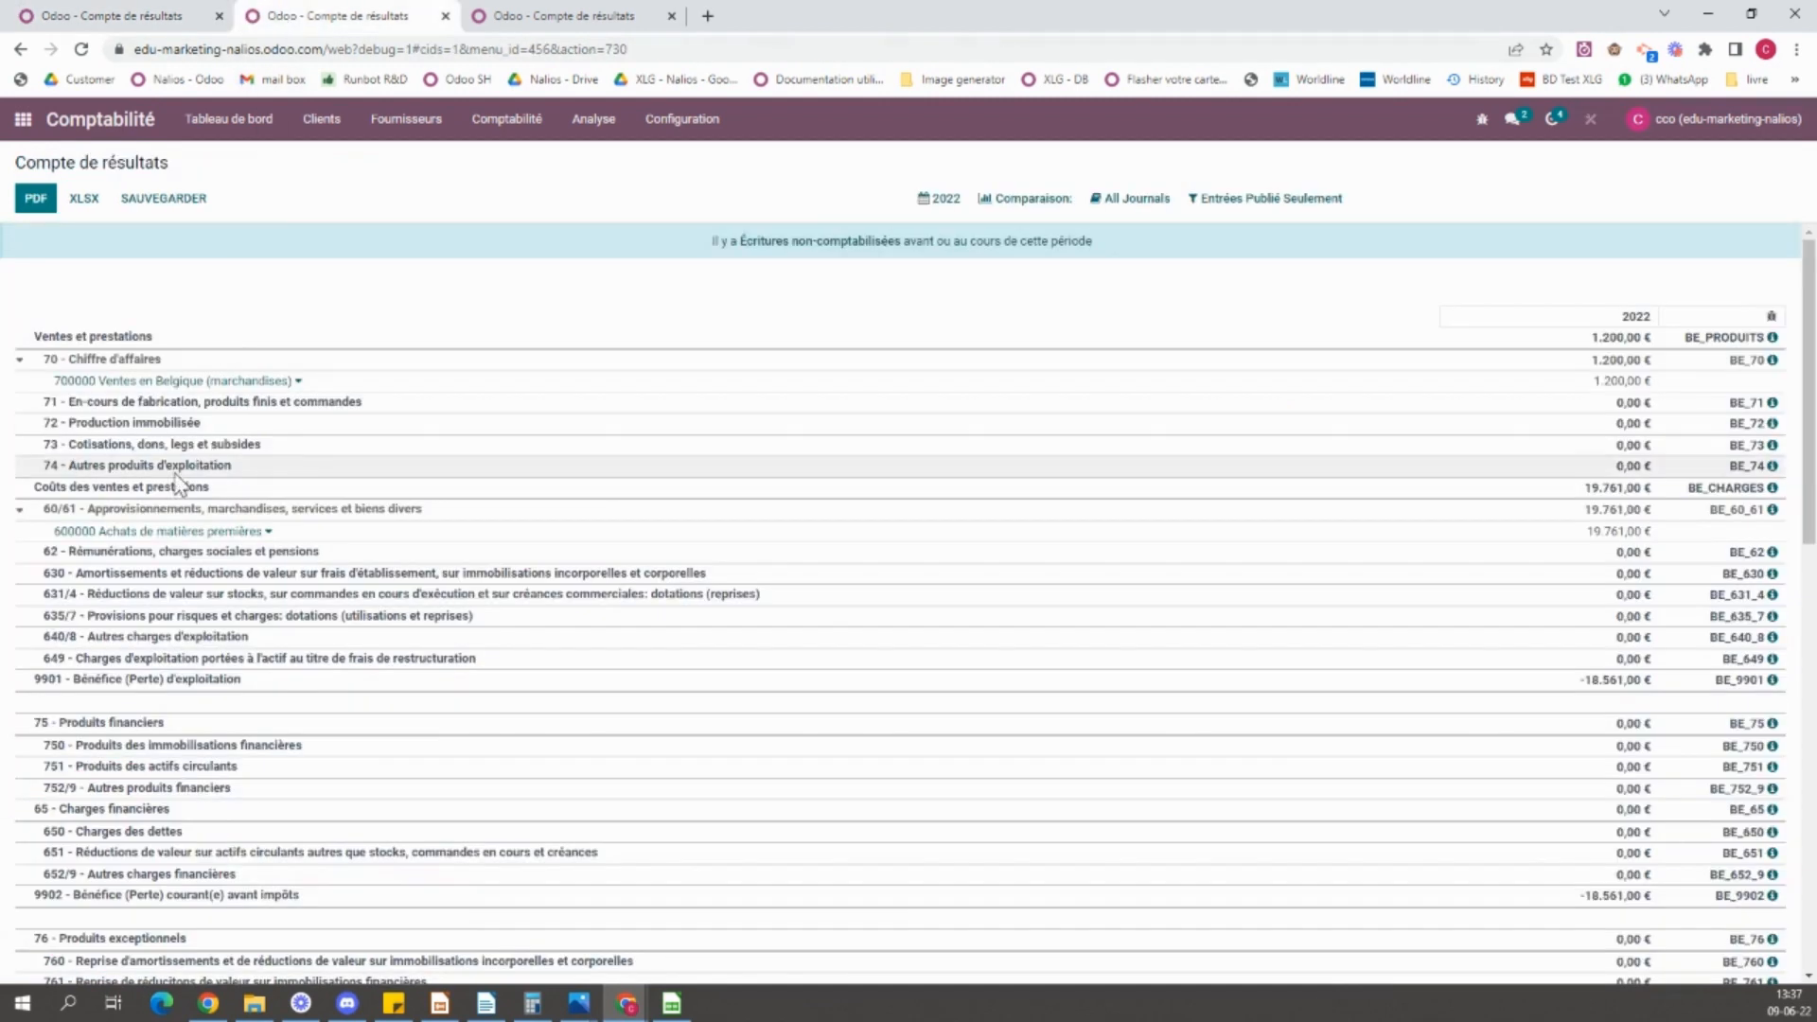
pyautogui.moveTo(38, 330); pyautogui.dragTo(156, 331)
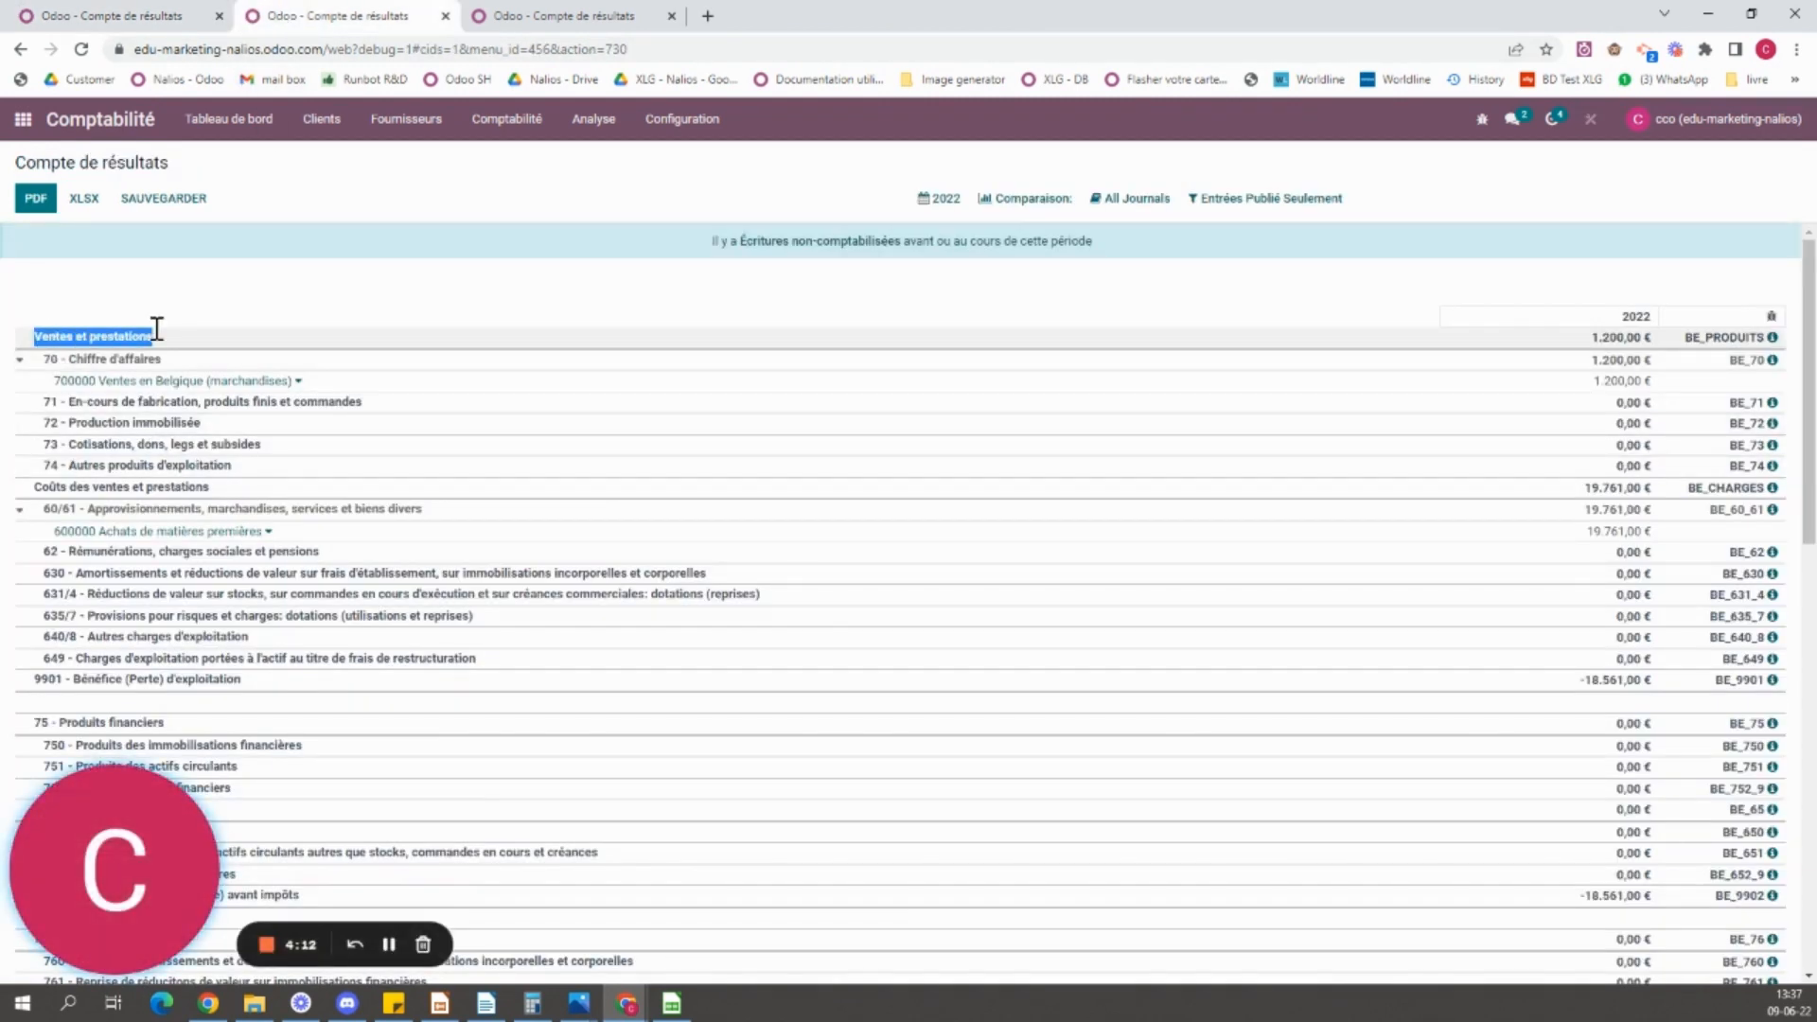
pyautogui.moveTo(35, 487); pyautogui.dragTo(212, 488)
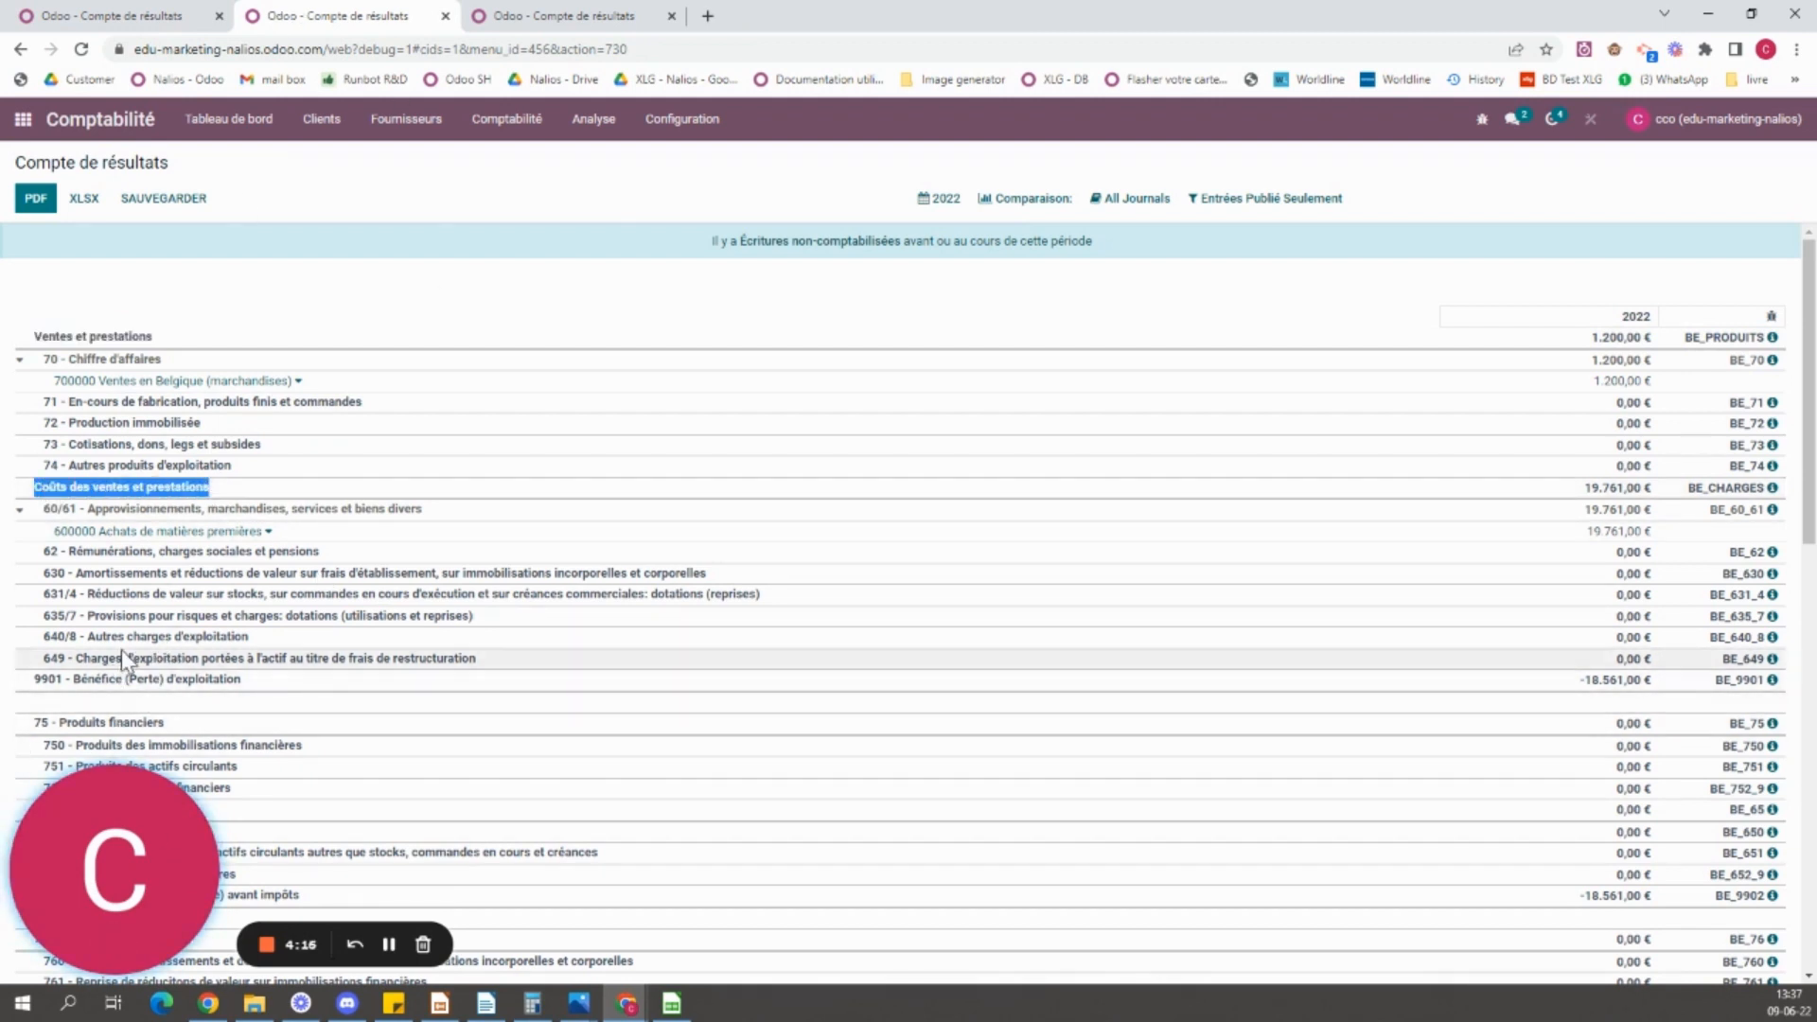
pyautogui.click(111, 15)
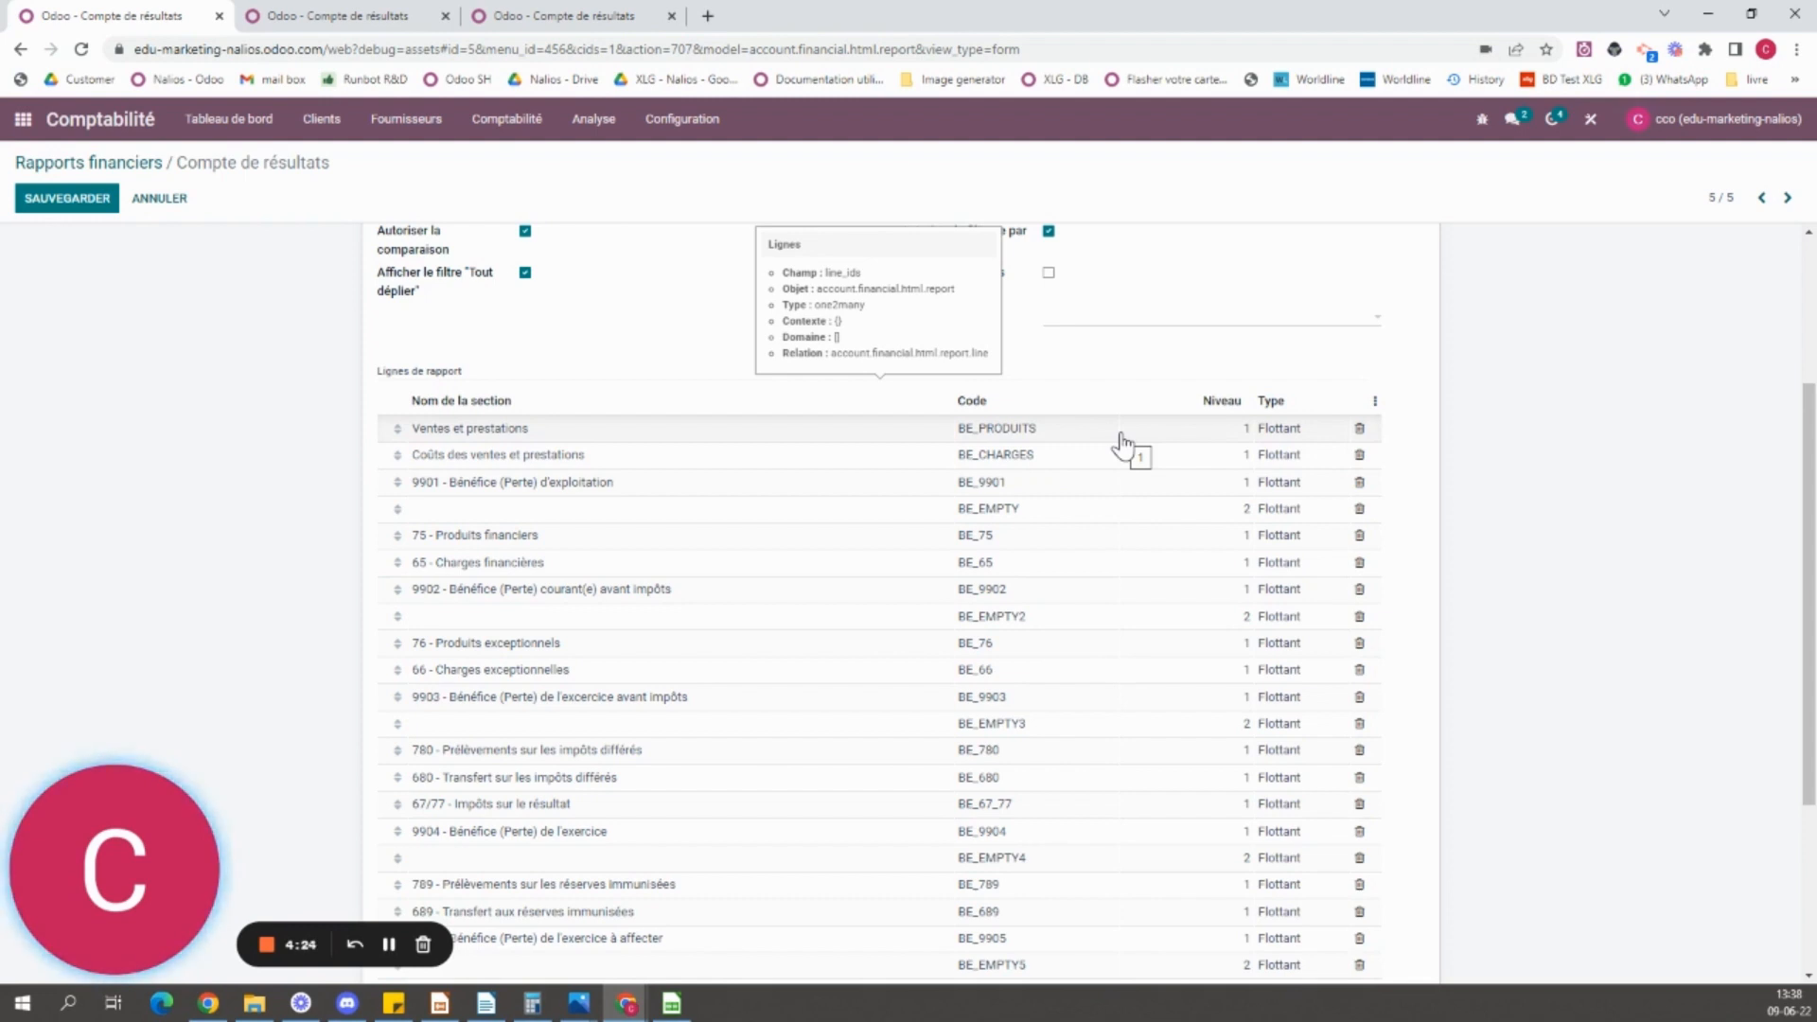
# - Open the definition line "Ventes et prestations", compare its sub-entries with the generated report, and close the line
pyautogui.click(601, 434)
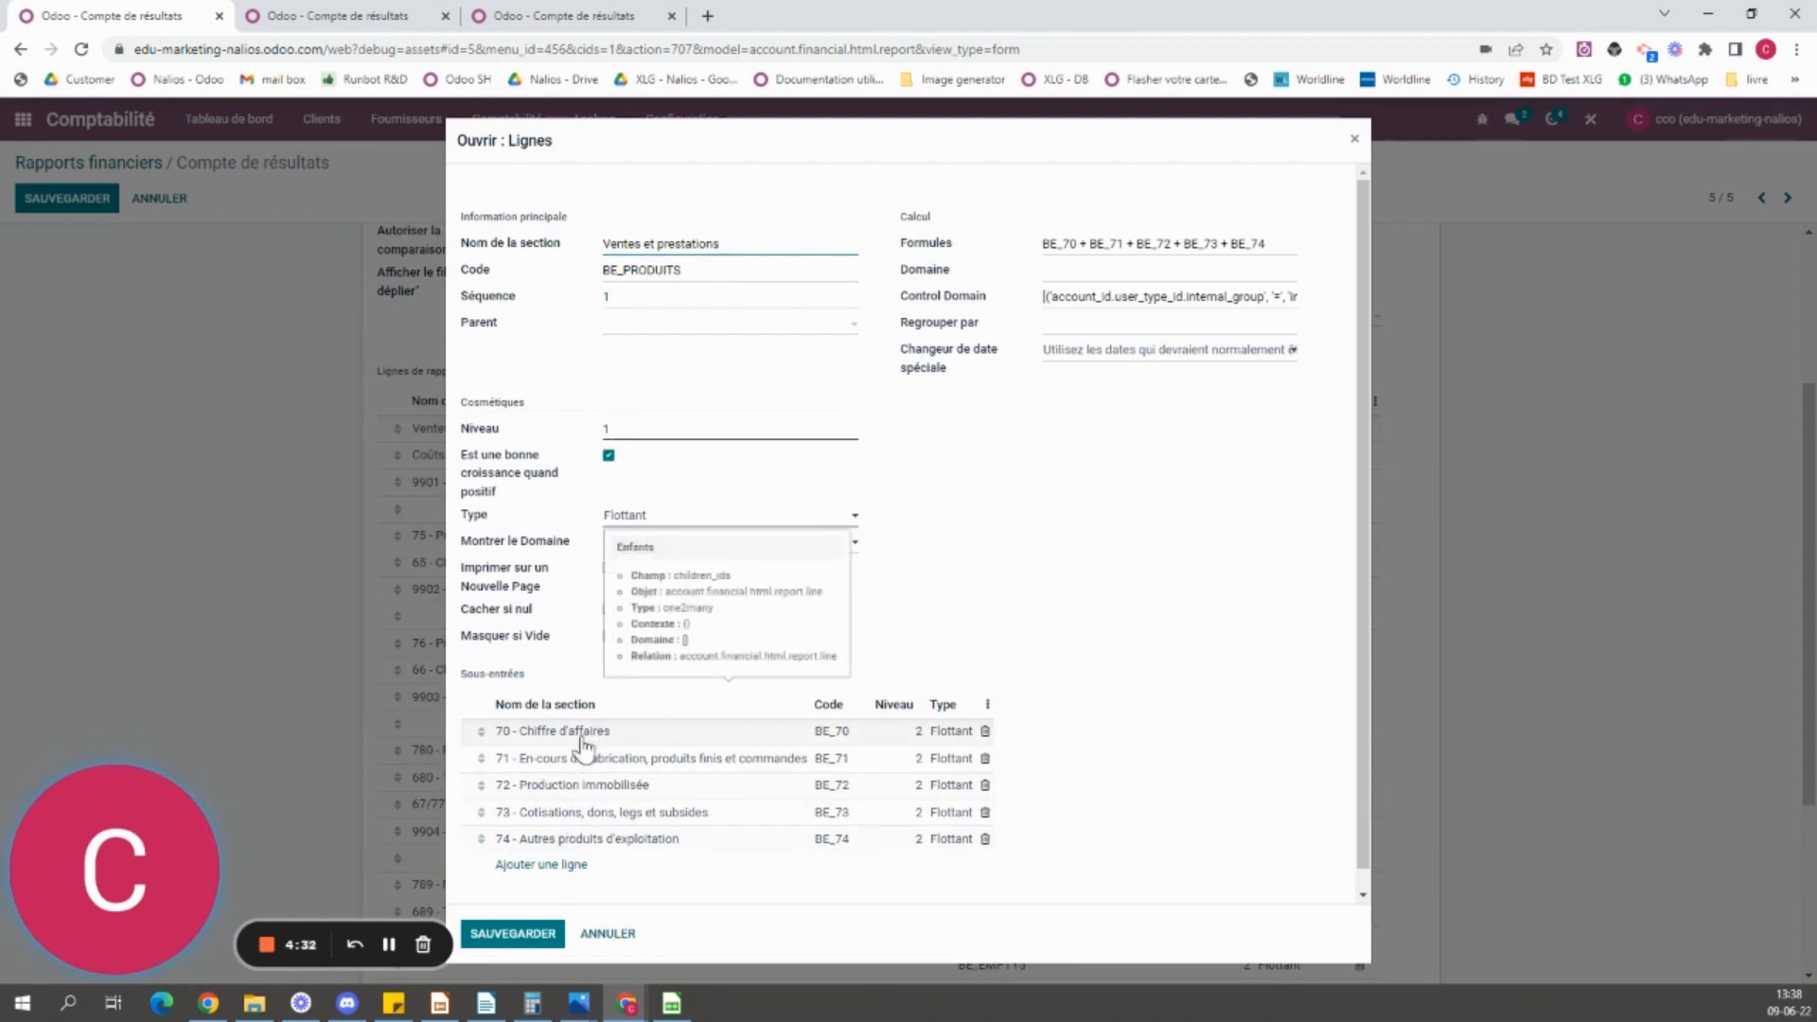
pyautogui.click(410, 13)
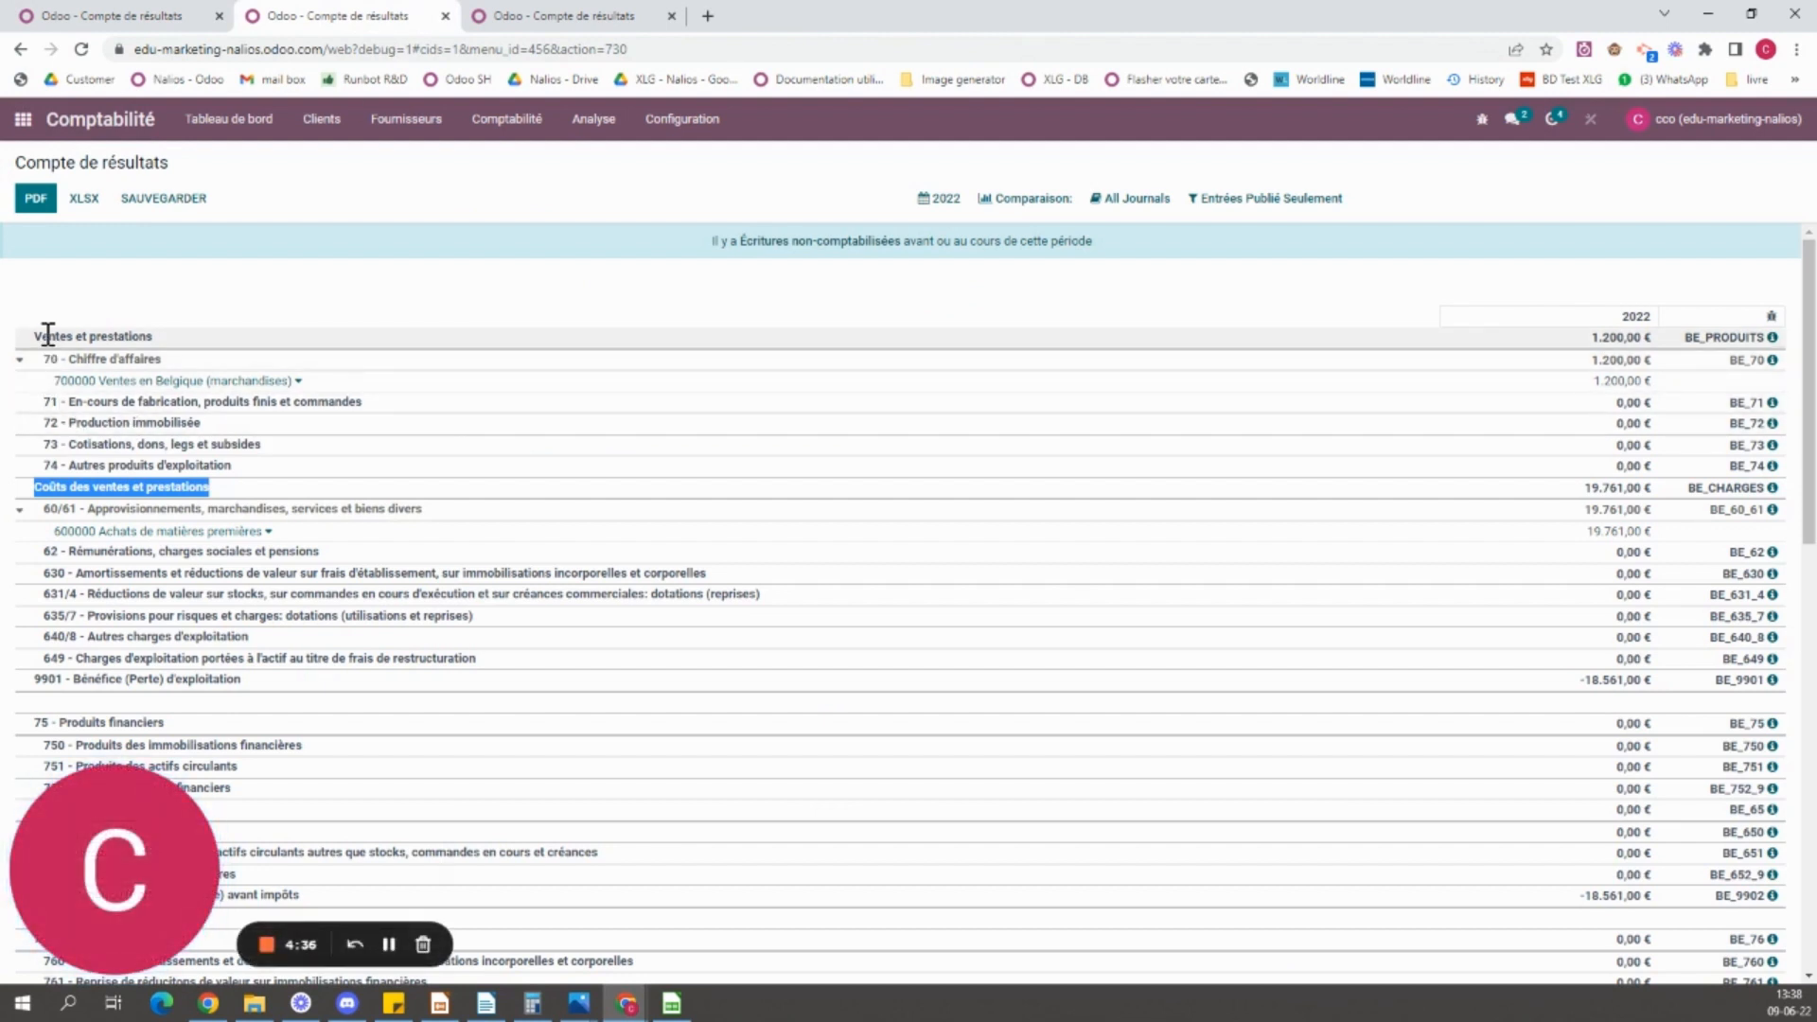
pyautogui.click(186, 14)
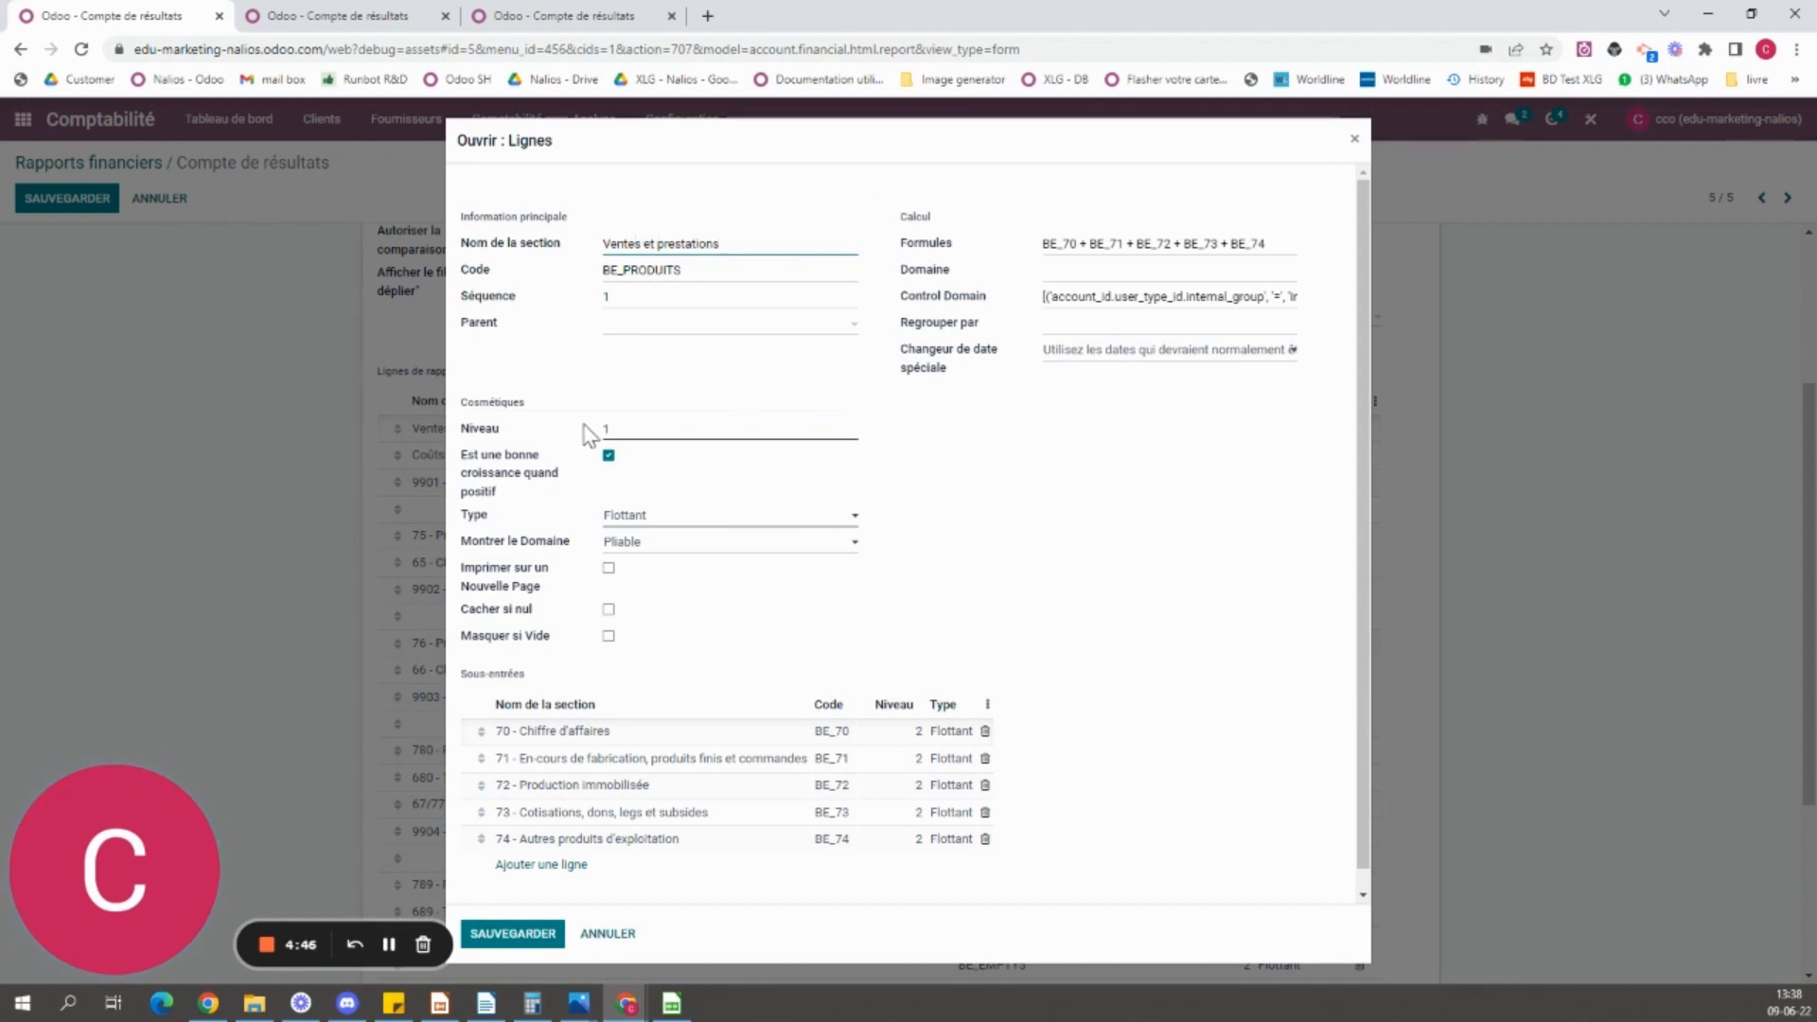
pyautogui.click(1354, 139)
# - Inspect the definition line "Coûts des ventes et prestations" and match both sales and cost sections with the generated report
pyautogui.click(460, 464)
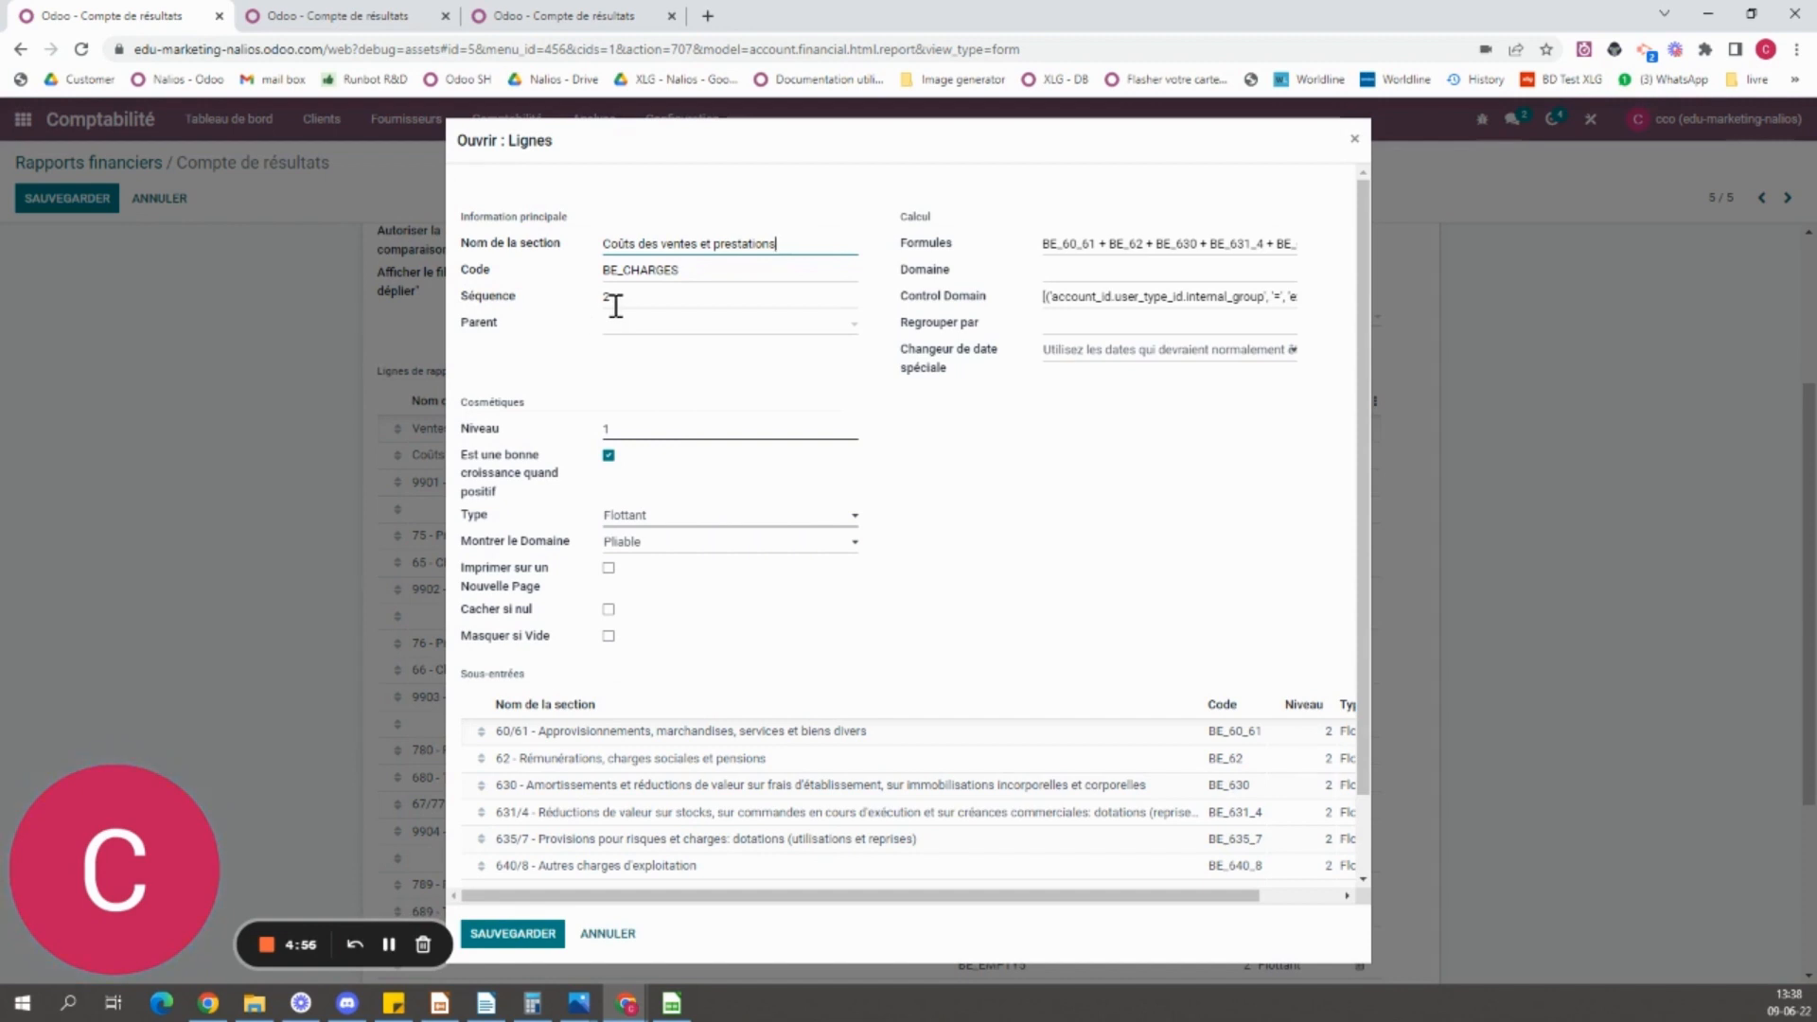
pyautogui.click(1354, 139)
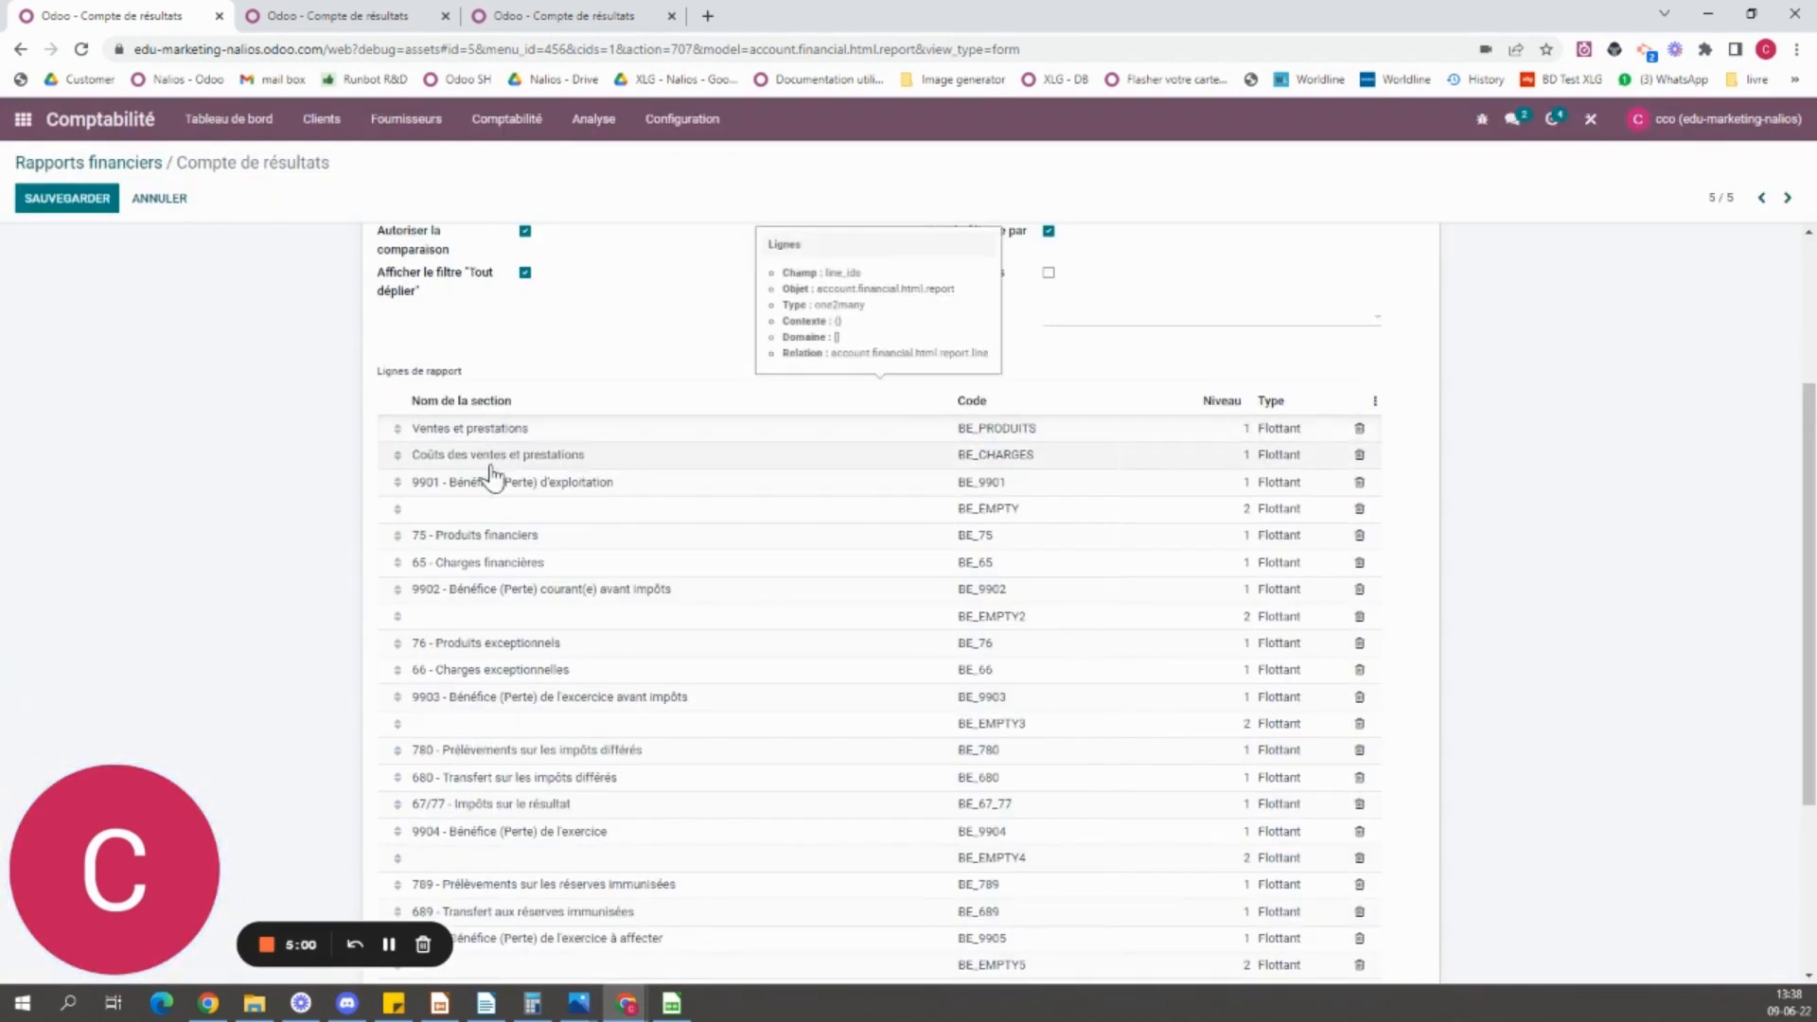
pyautogui.click(331, 15)
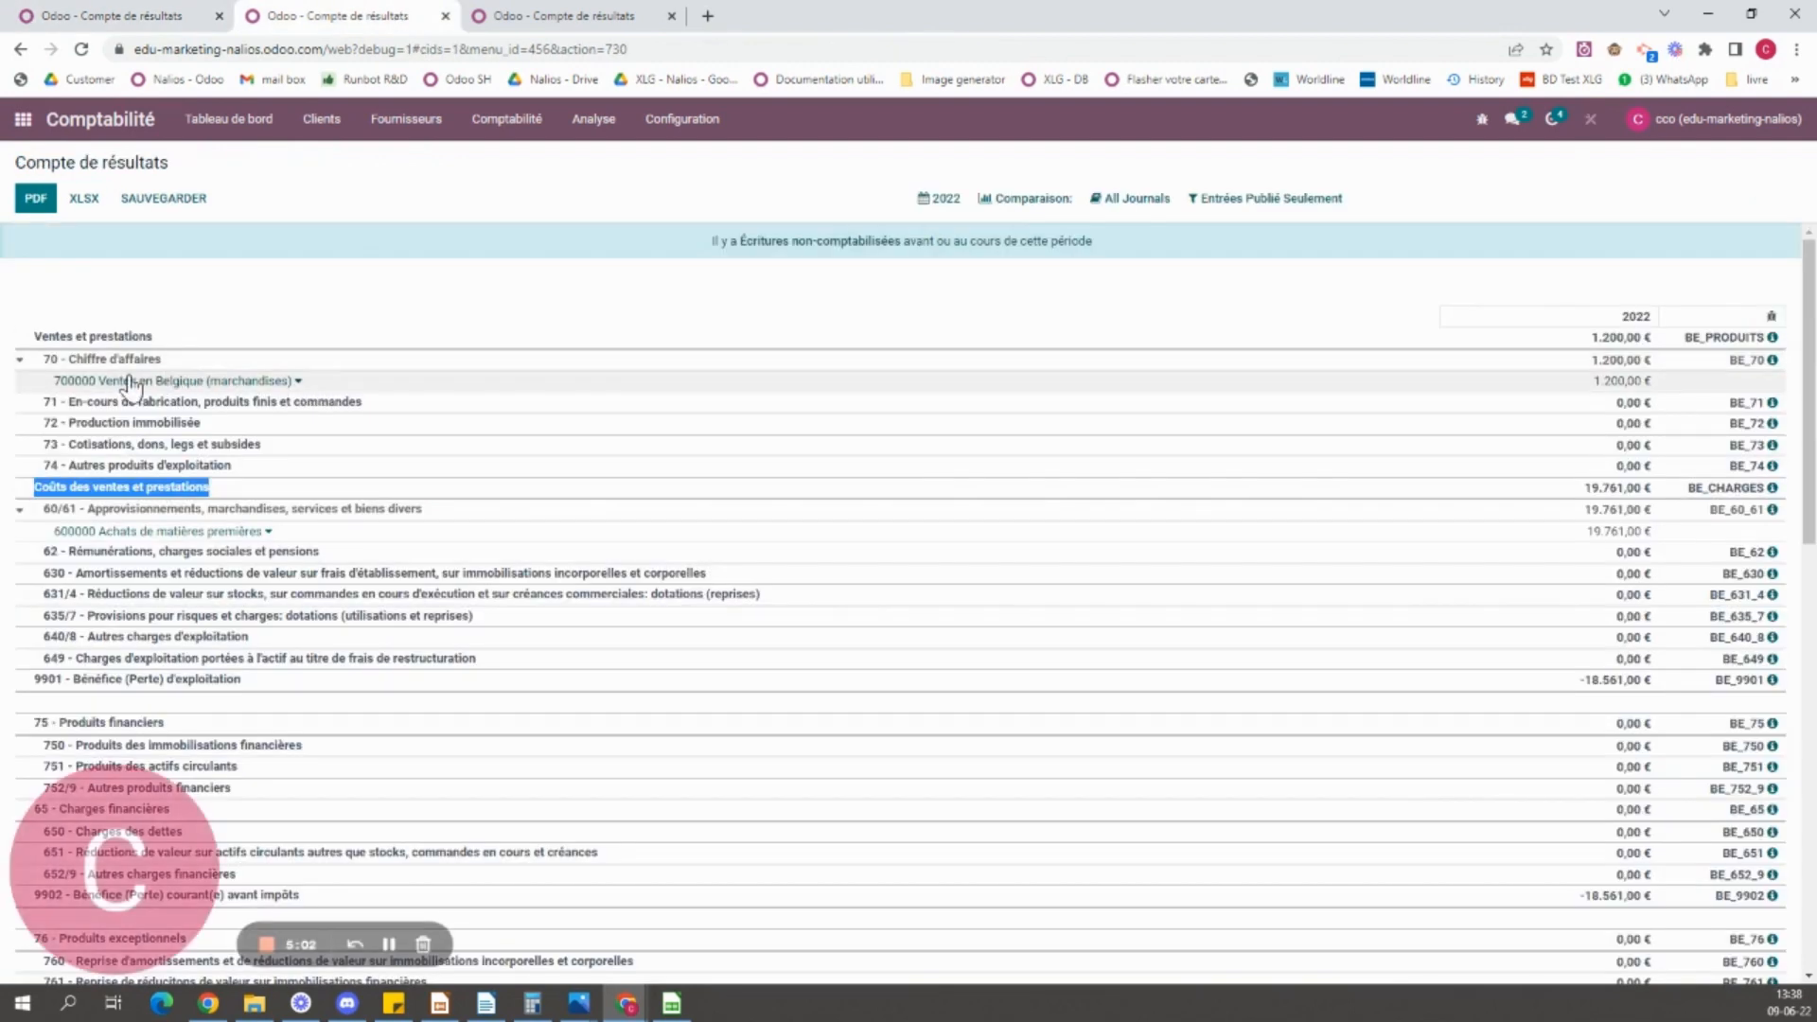
pyautogui.moveTo(29, 339); pyautogui.dragTo(153, 340)
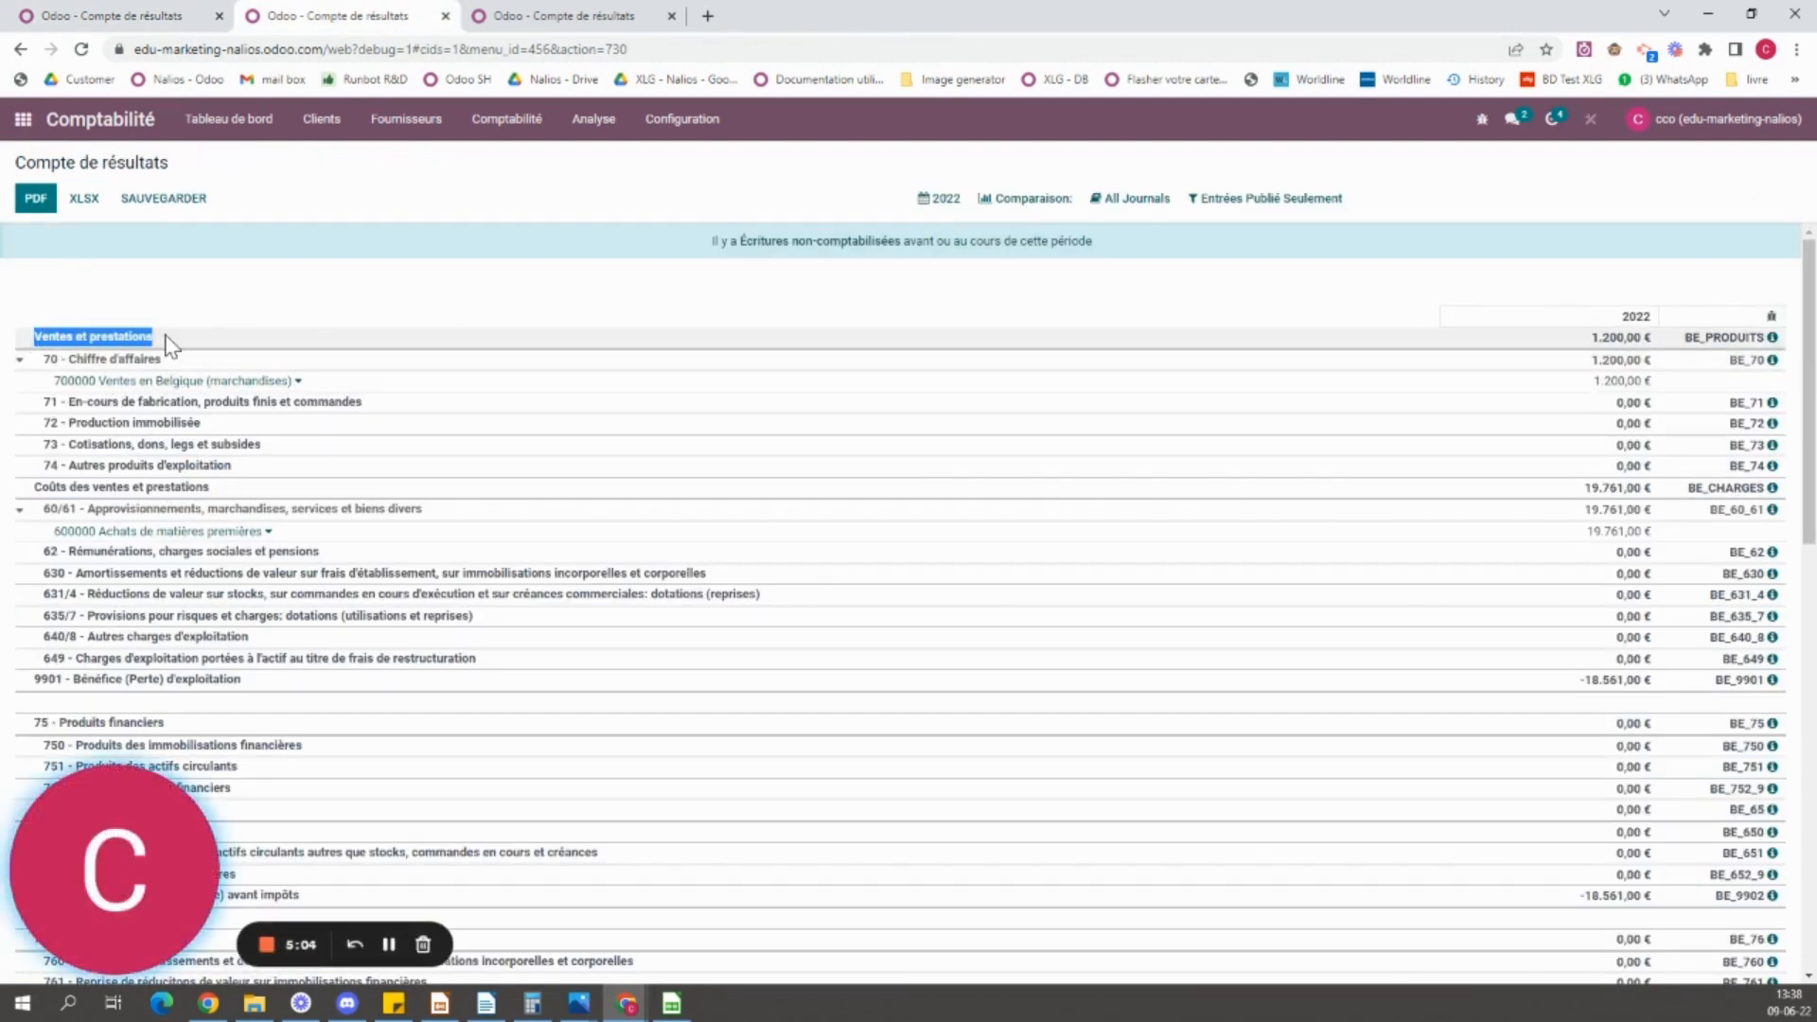
pyautogui.moveTo(31, 492); pyautogui.dragTo(262, 496)
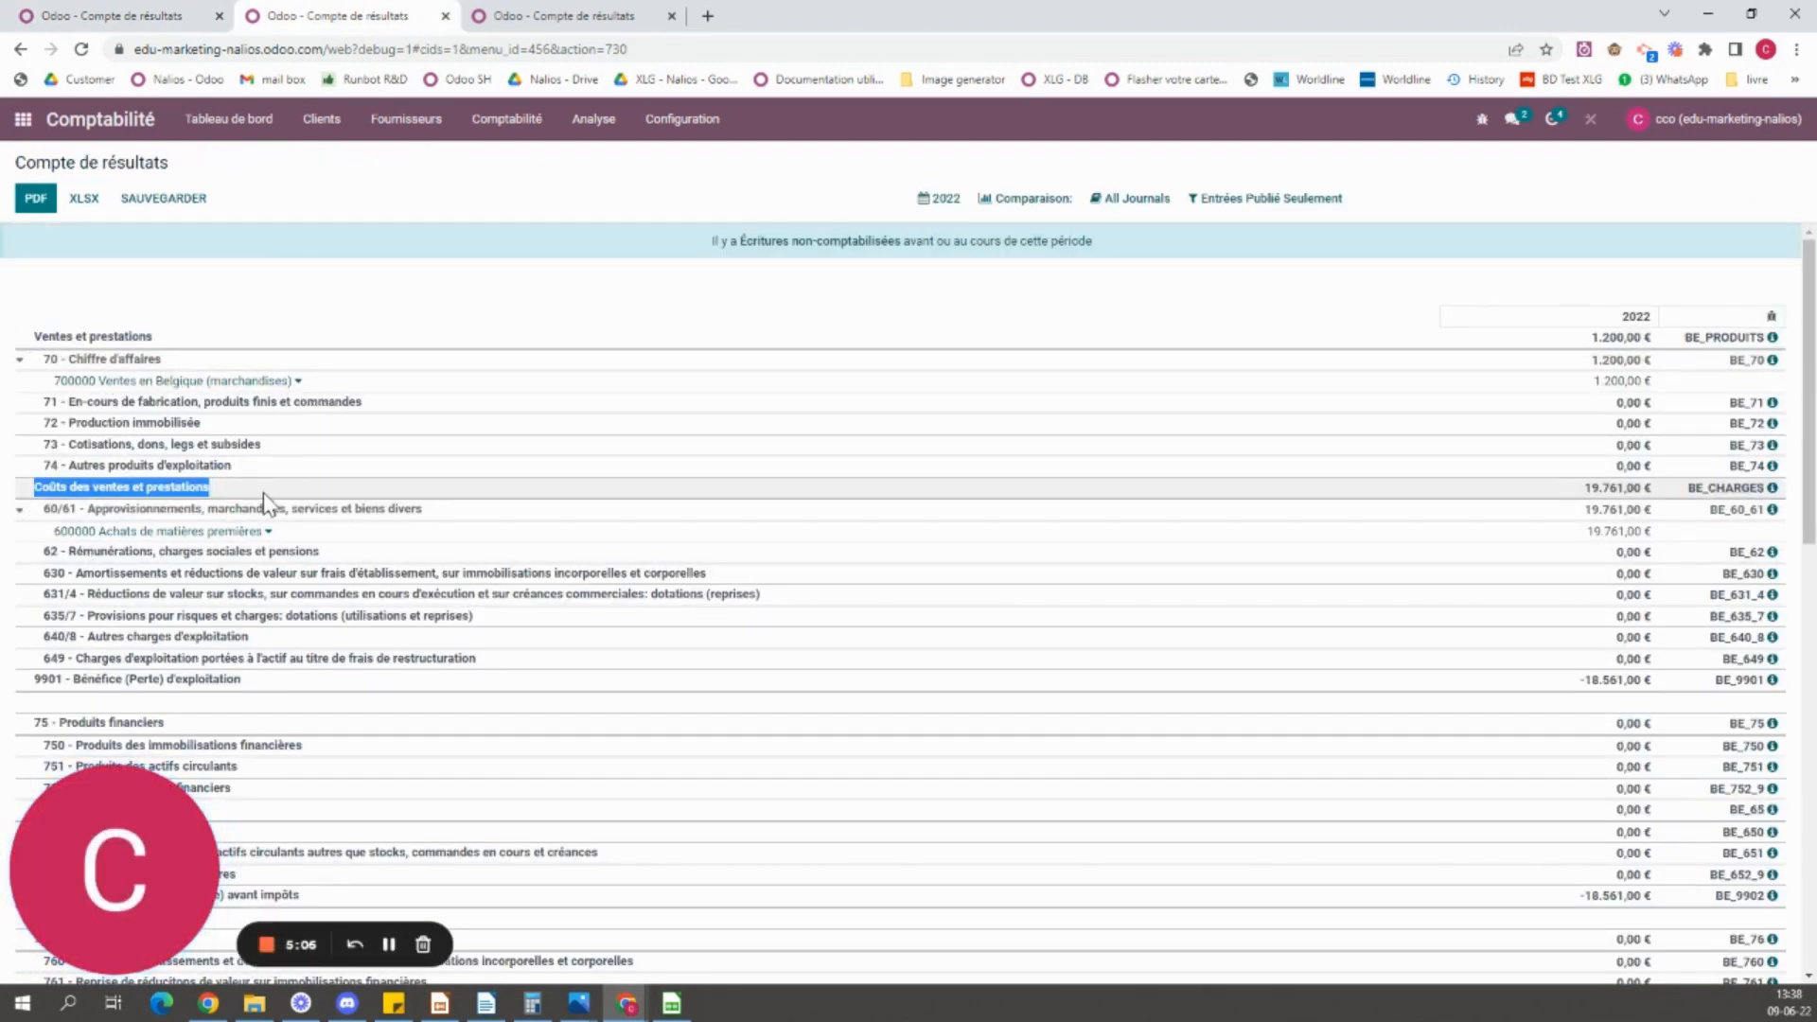
pyautogui.click(202, 7)
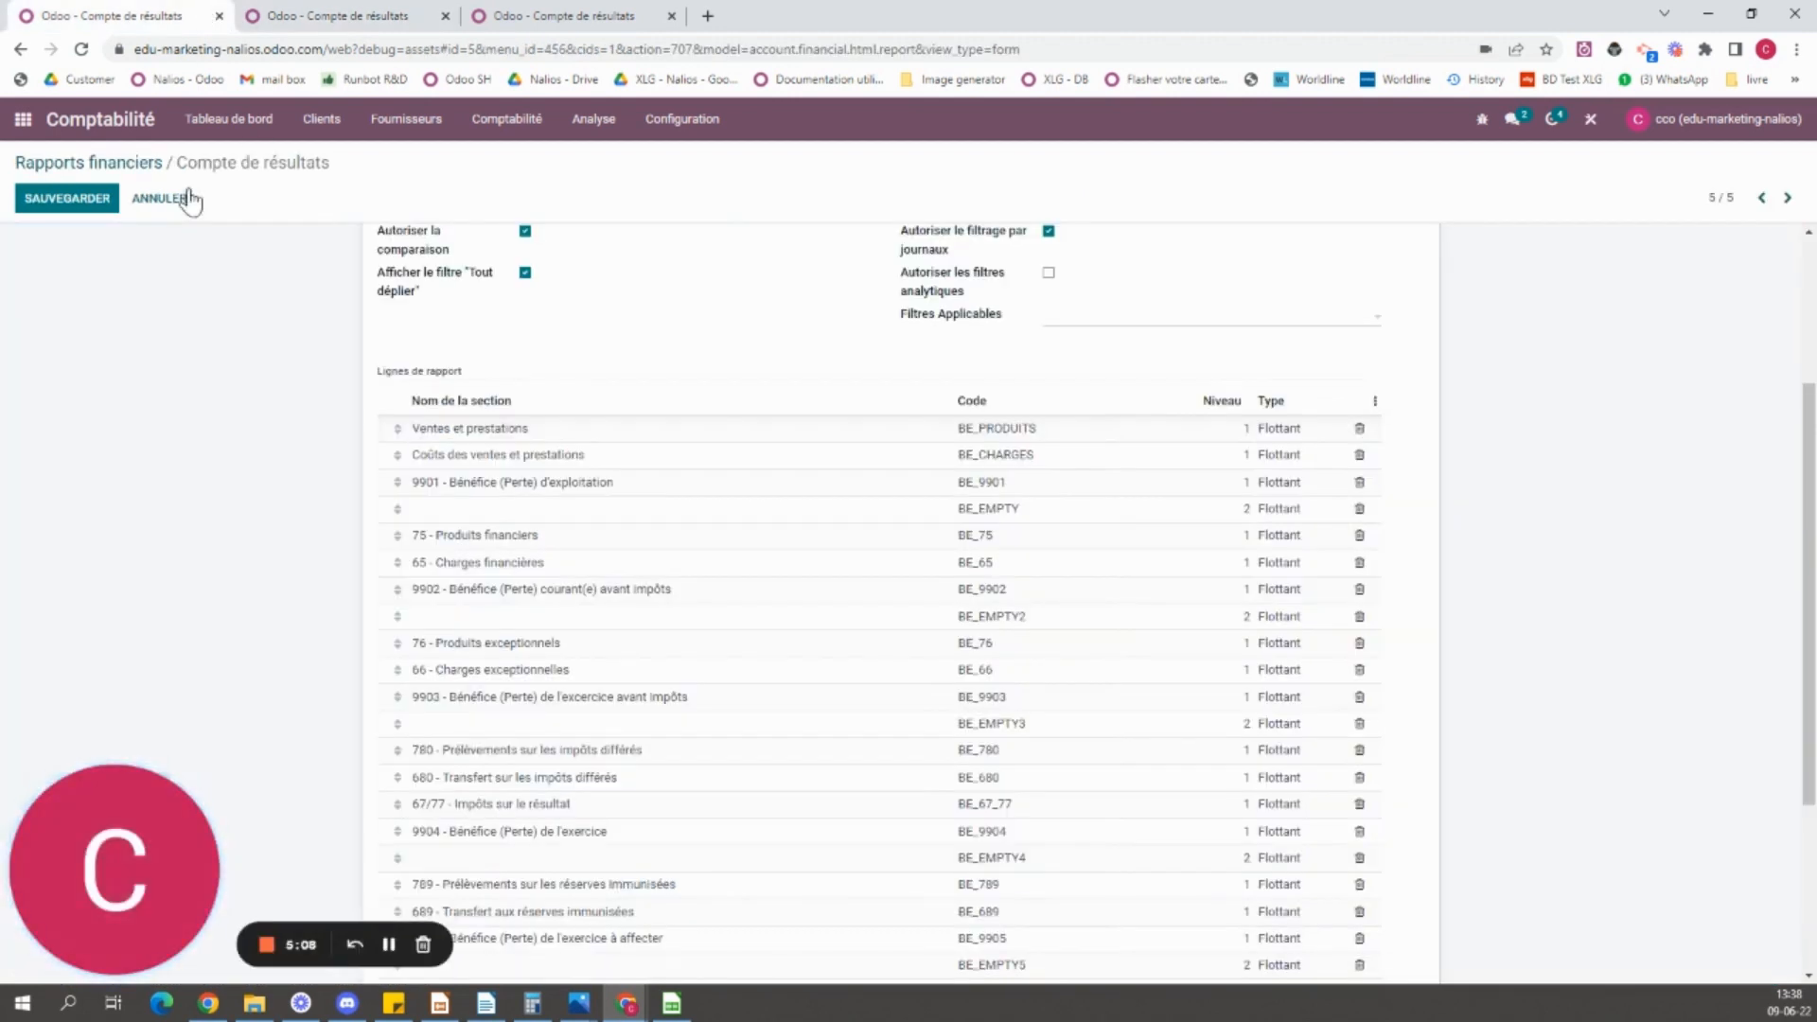
# - Reopen the definition line "Ventes et prestations" and examine its code, formula, section name and control domain
pyautogui.click(672, 435)
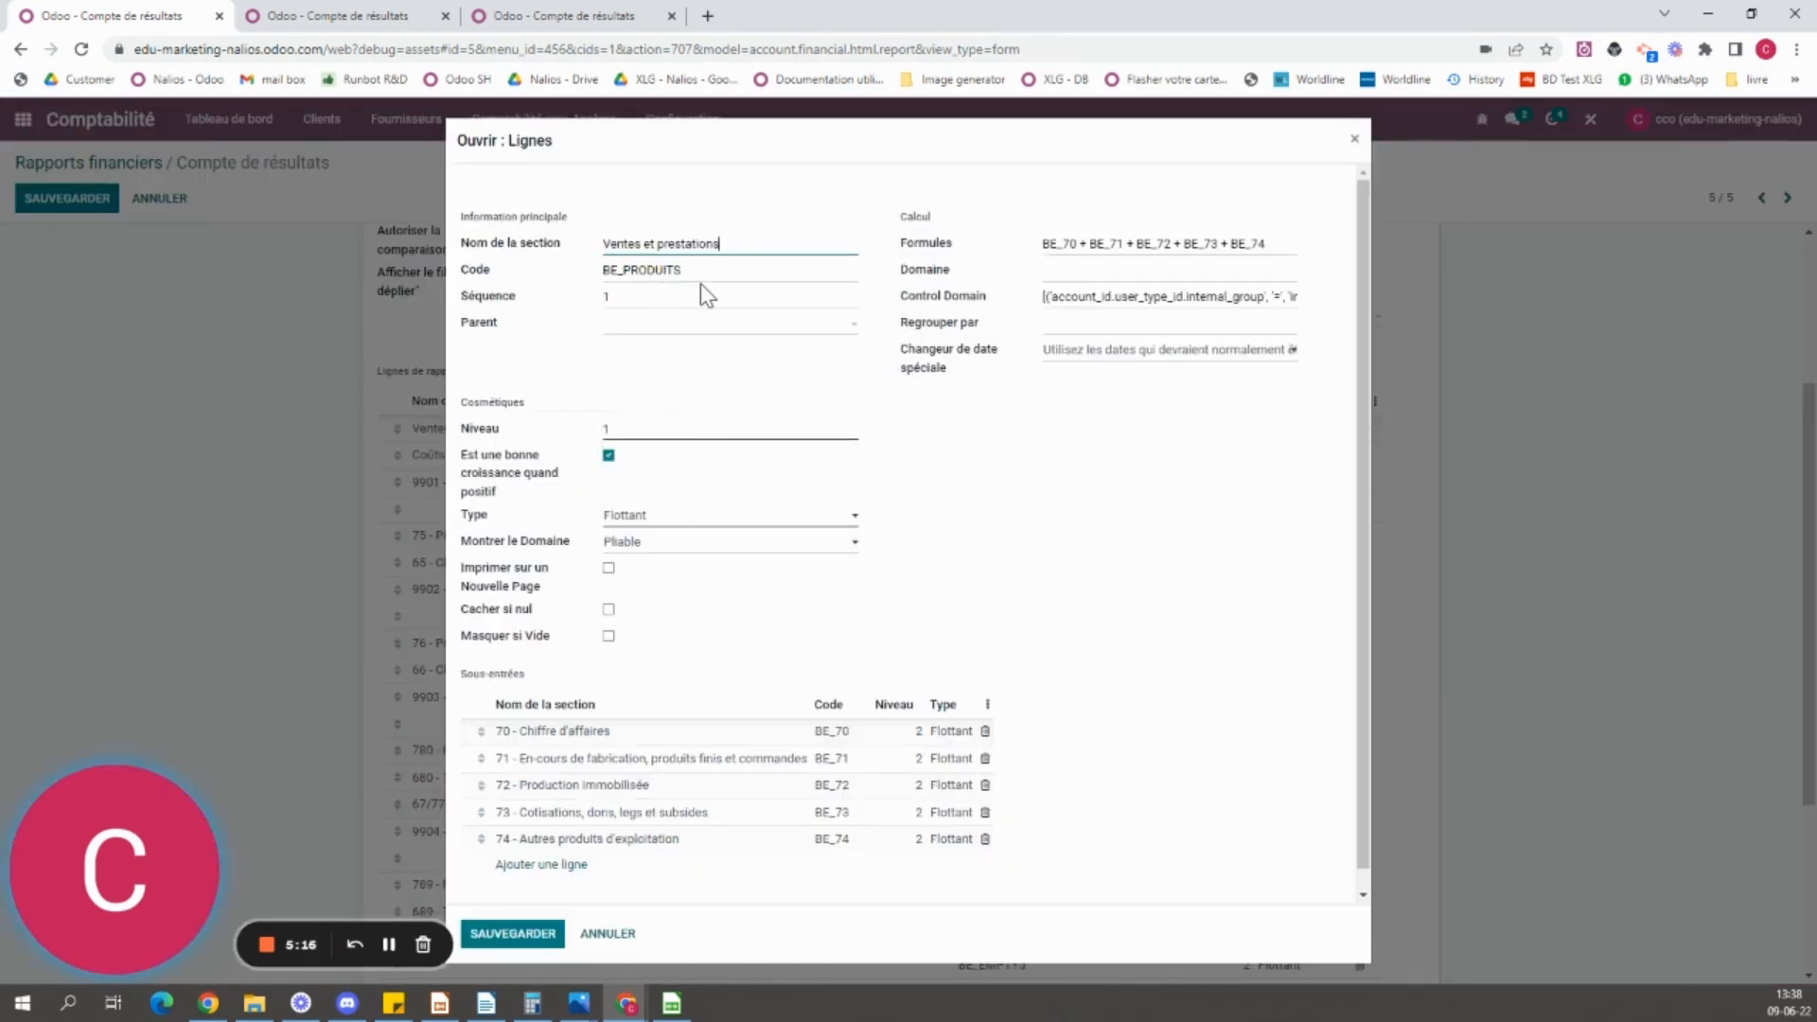
pyautogui.moveTo(691, 271); pyautogui.dragTo(588, 263)
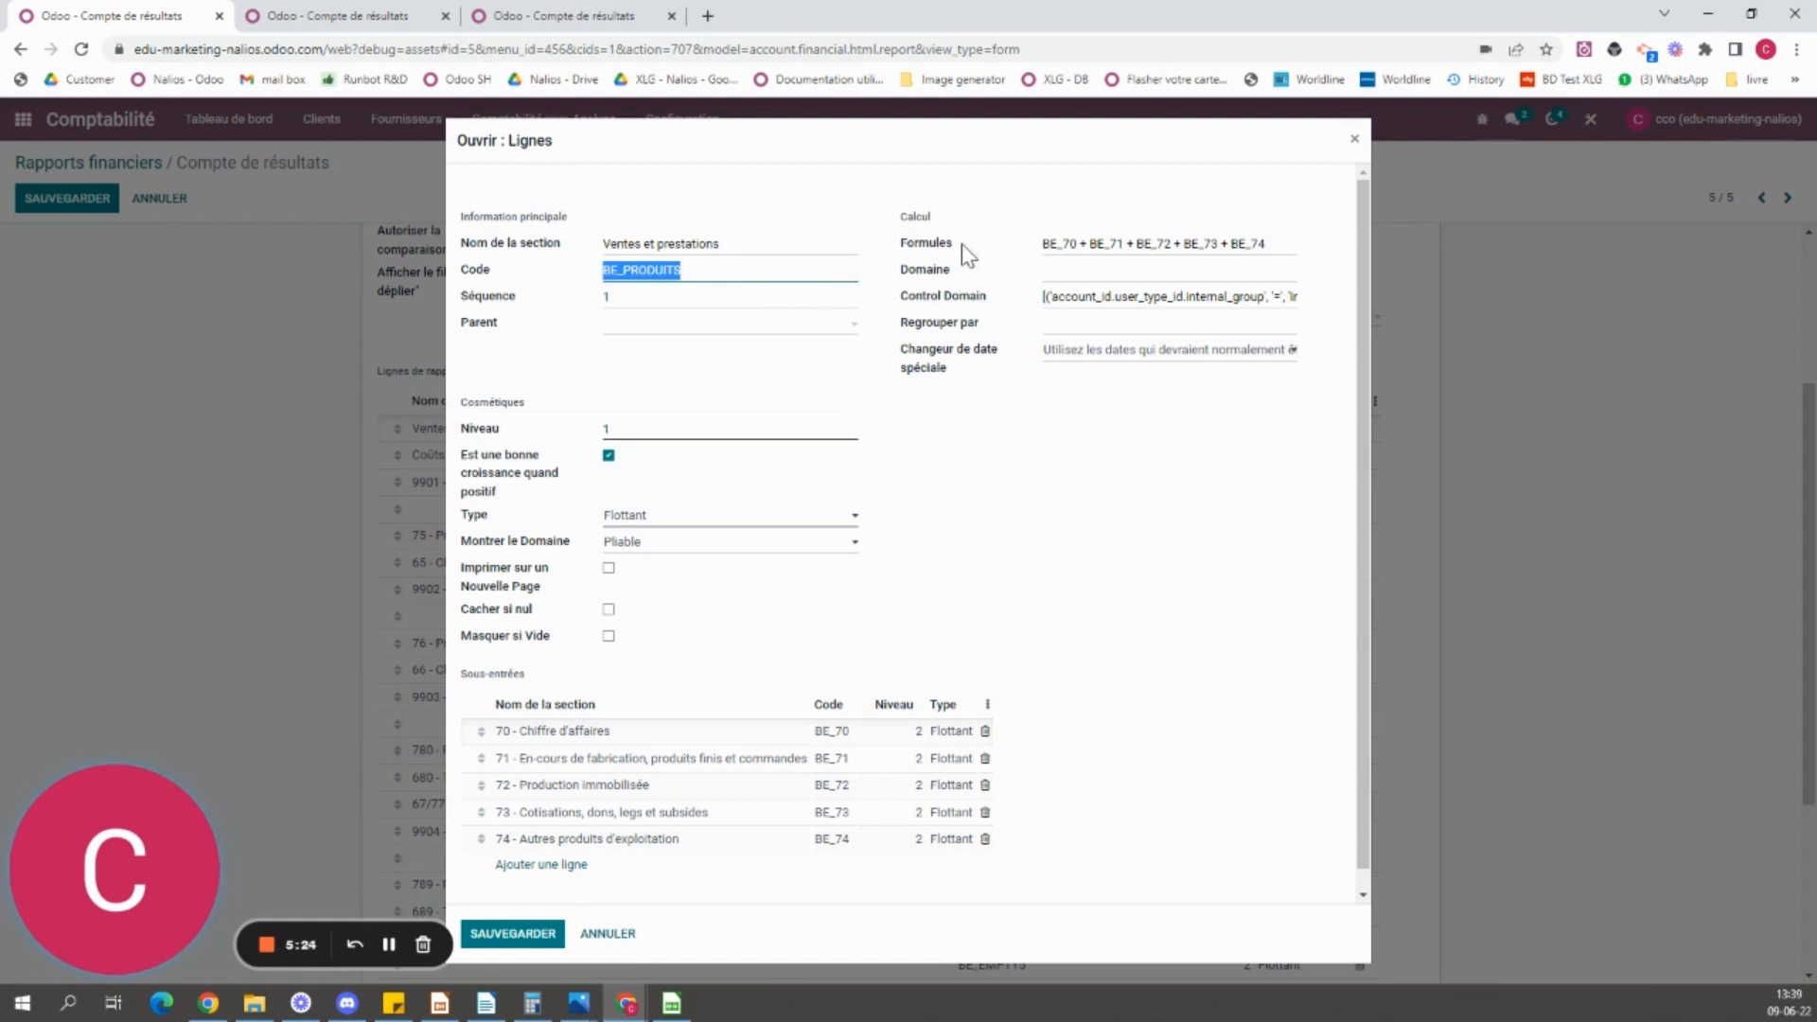
pyautogui.click(1039, 254)
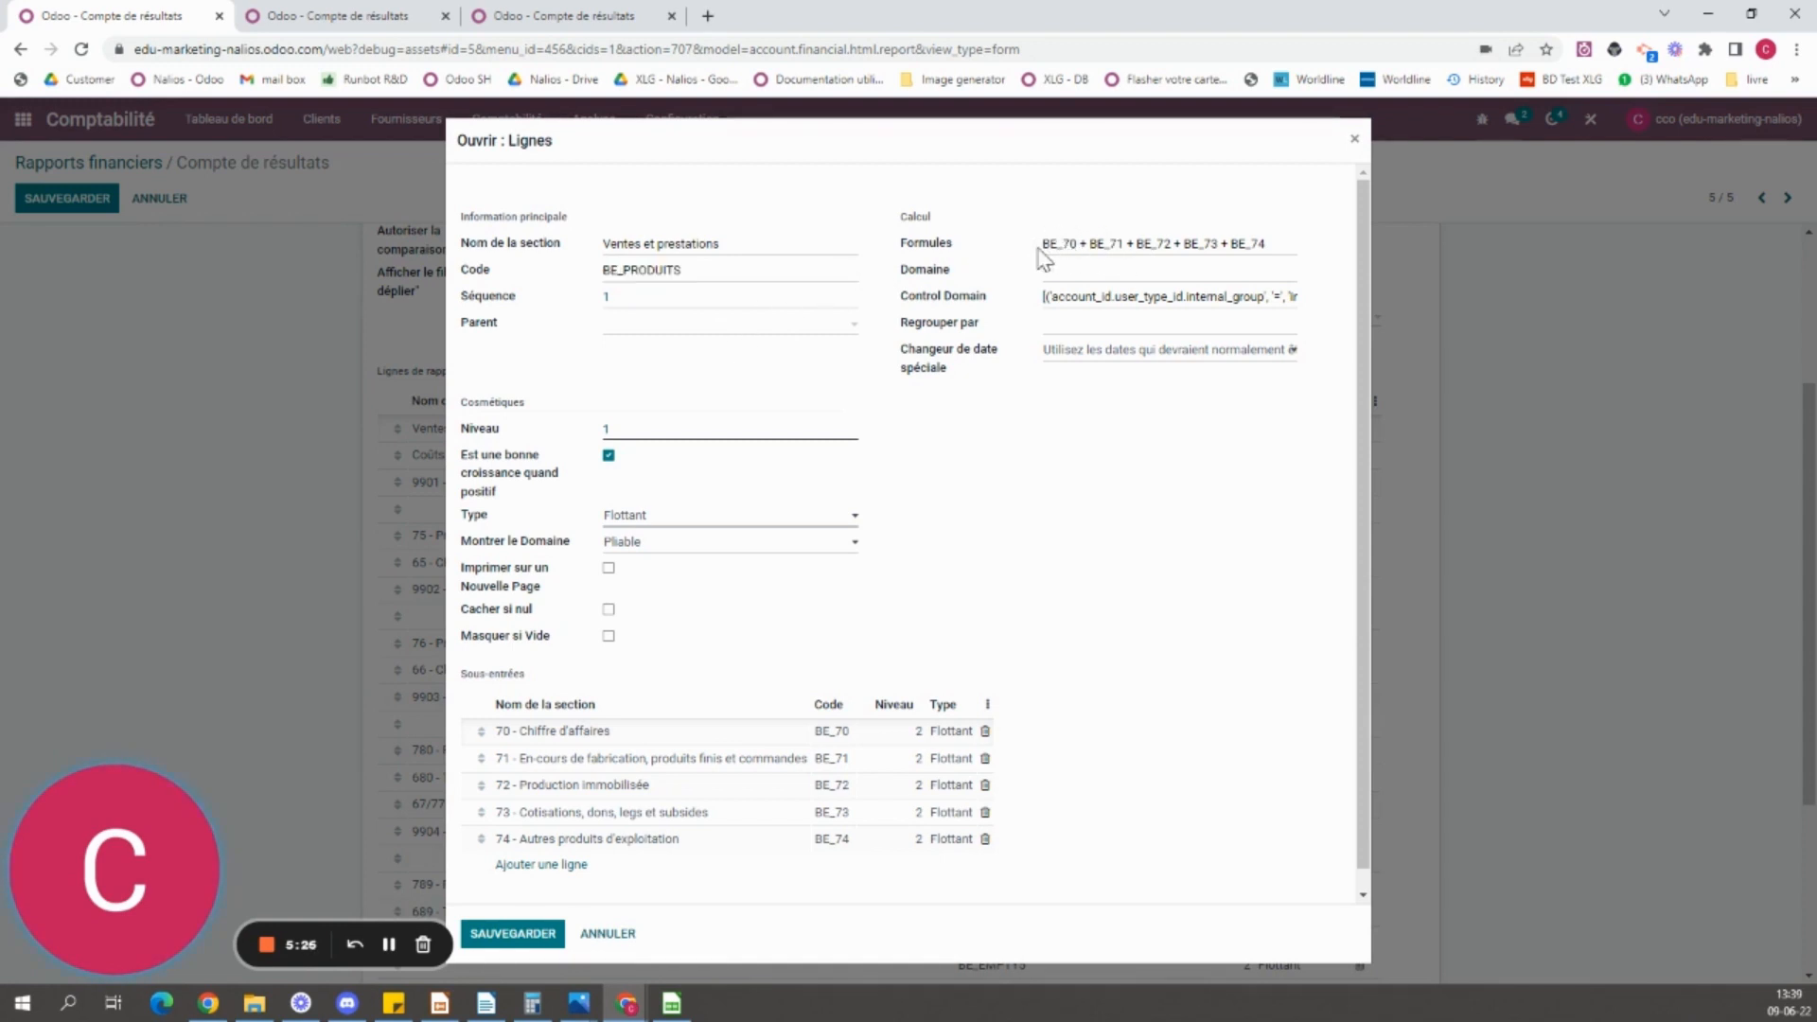
pyautogui.moveTo(1044, 254); pyautogui.dragTo(1433, 264)
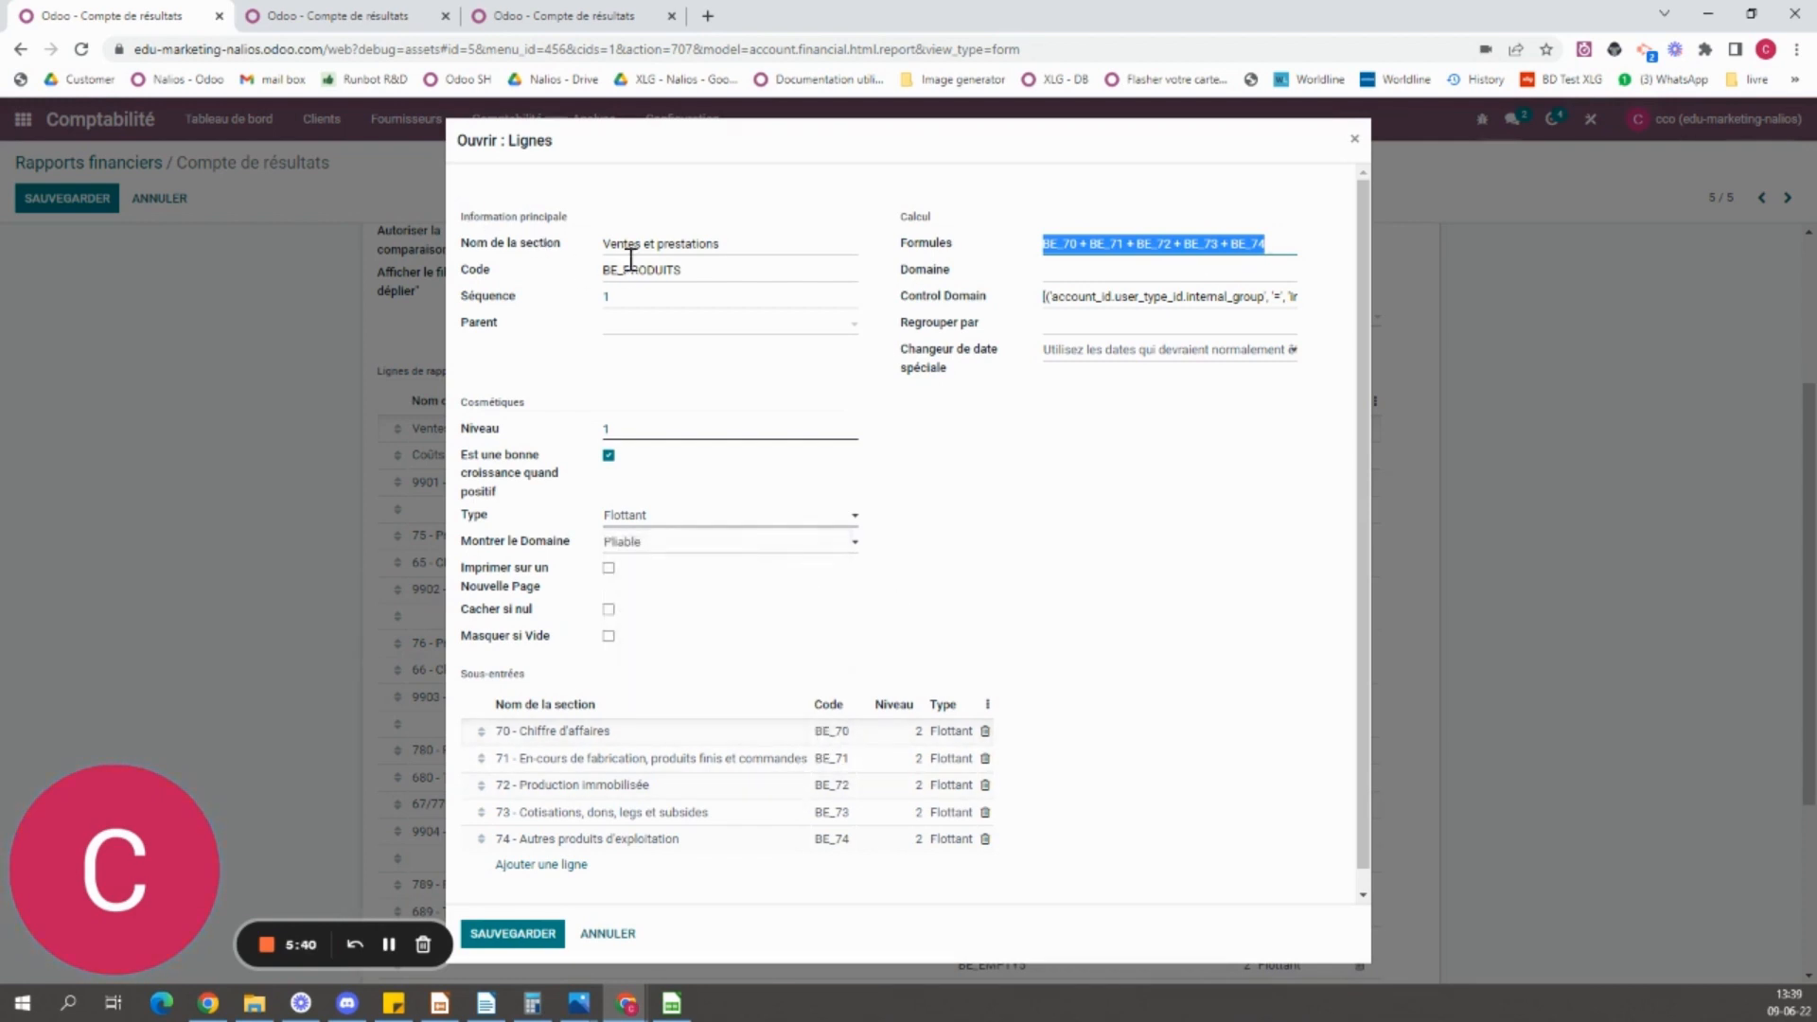
pyautogui.moveTo(612, 243); pyautogui.dragTo(721, 243)
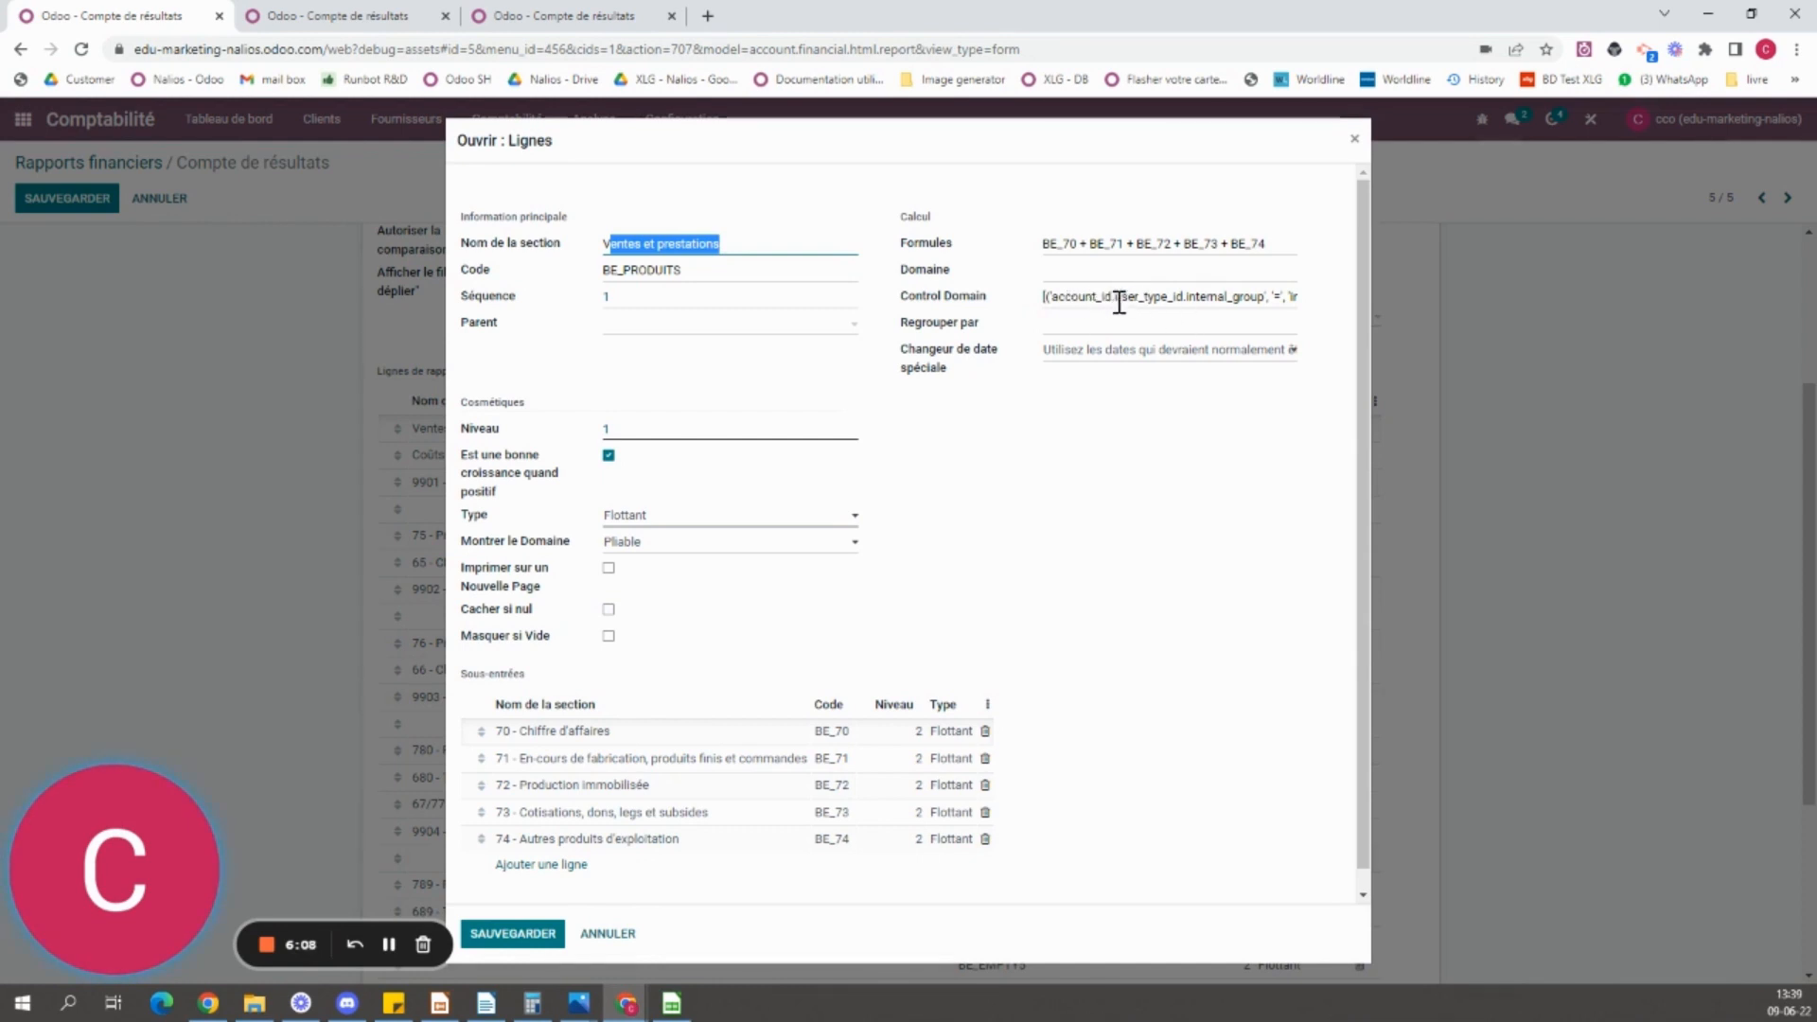
pyautogui.click(1193, 301)
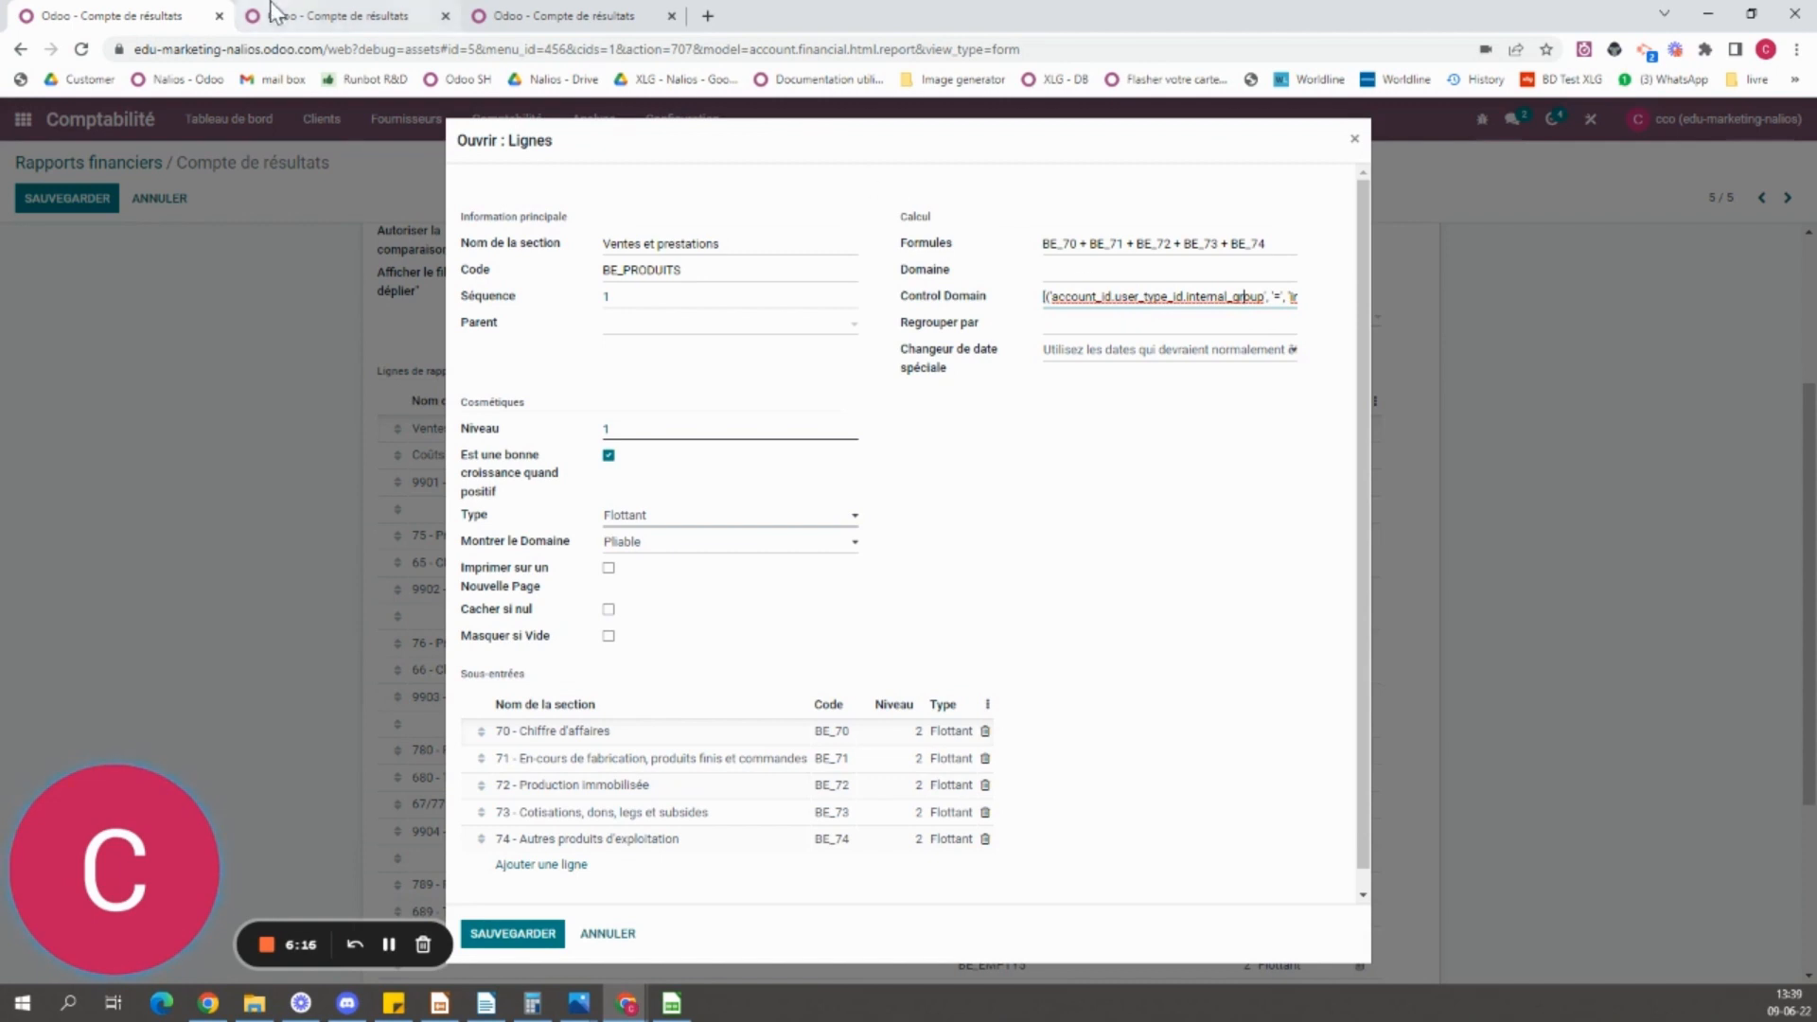
# - Duplicate the browser tab holding the report definition and open the Écritures comptables list in the copy
pyautogui.click(579, 16)
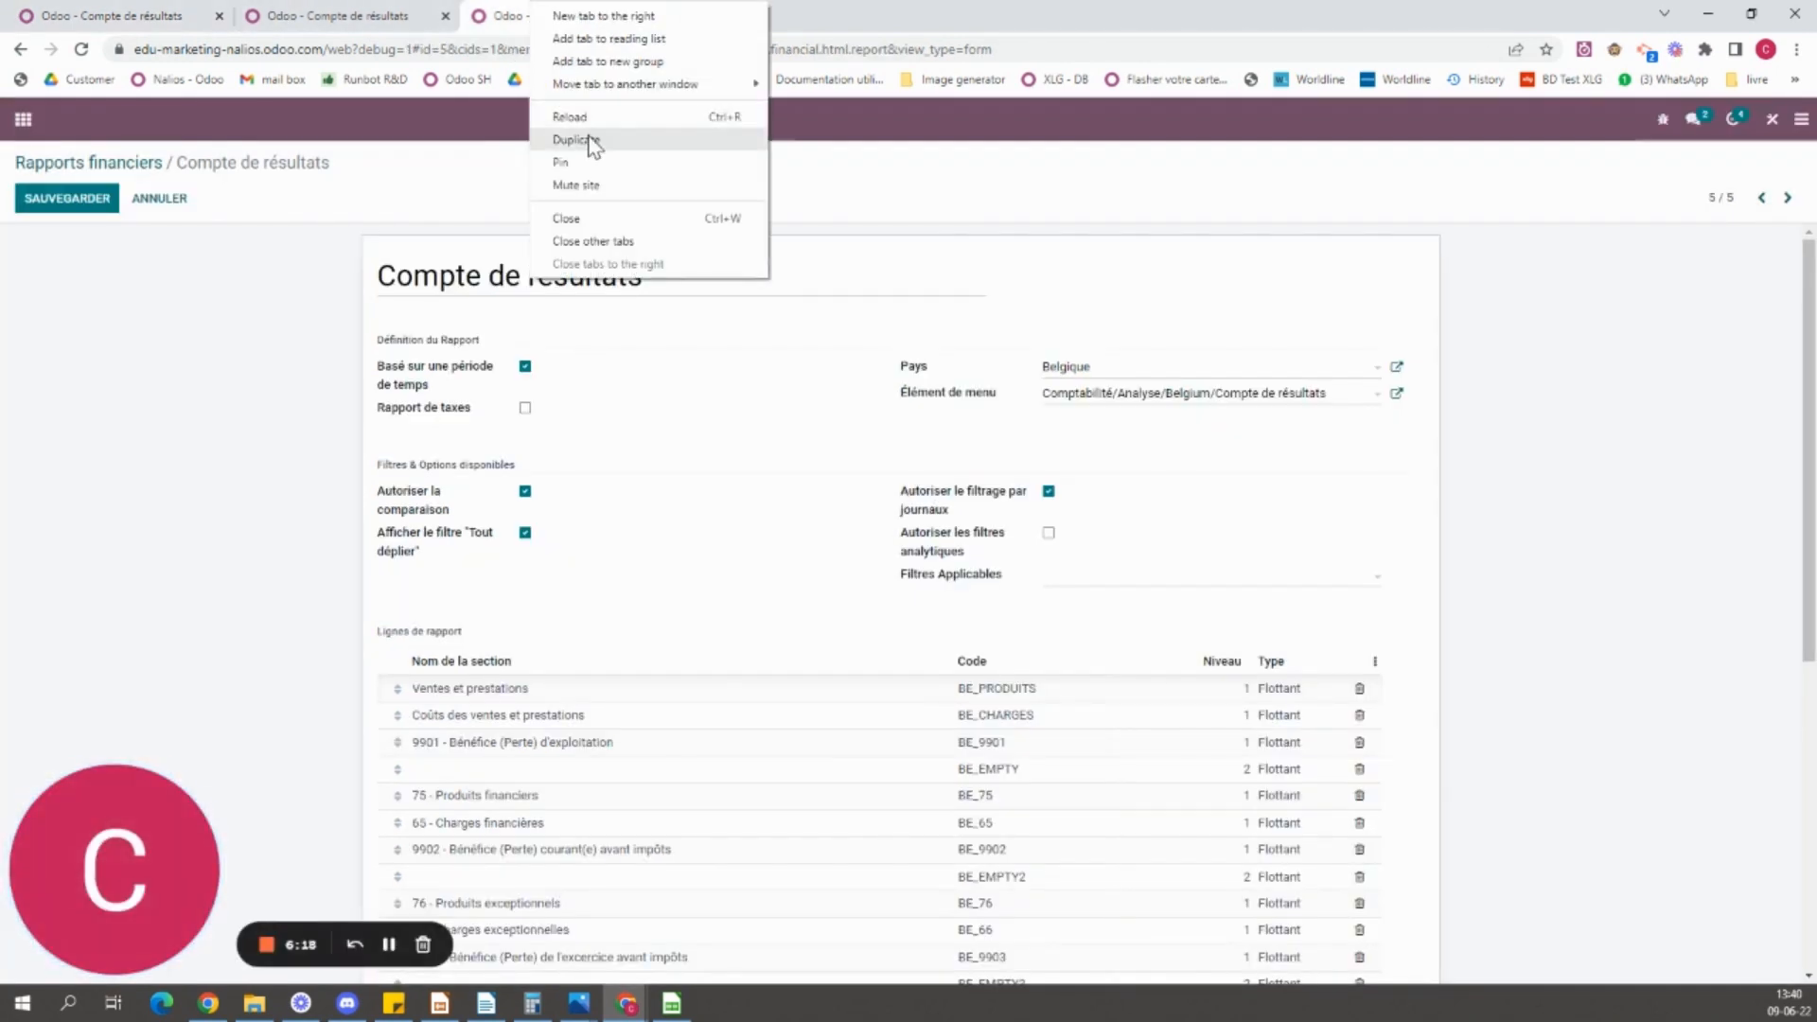
pyautogui.click(578, 137)
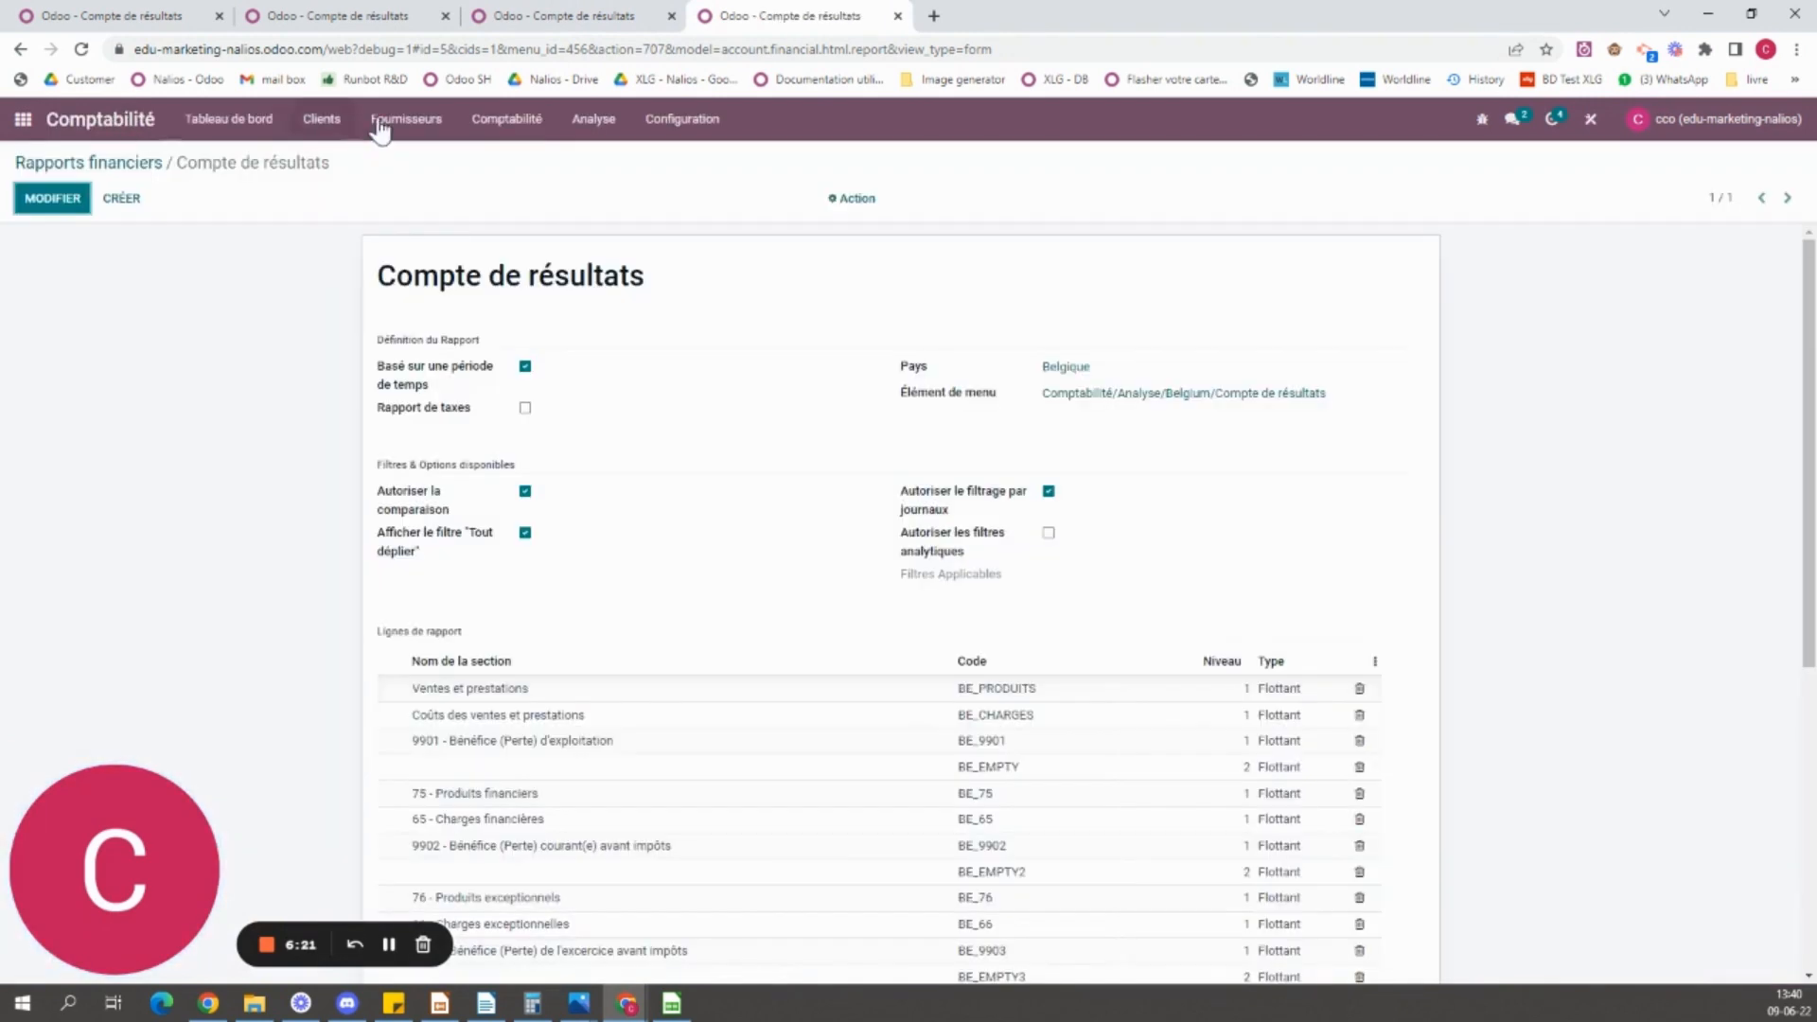
pyautogui.click(507, 121)
pyautogui.click(537, 180)
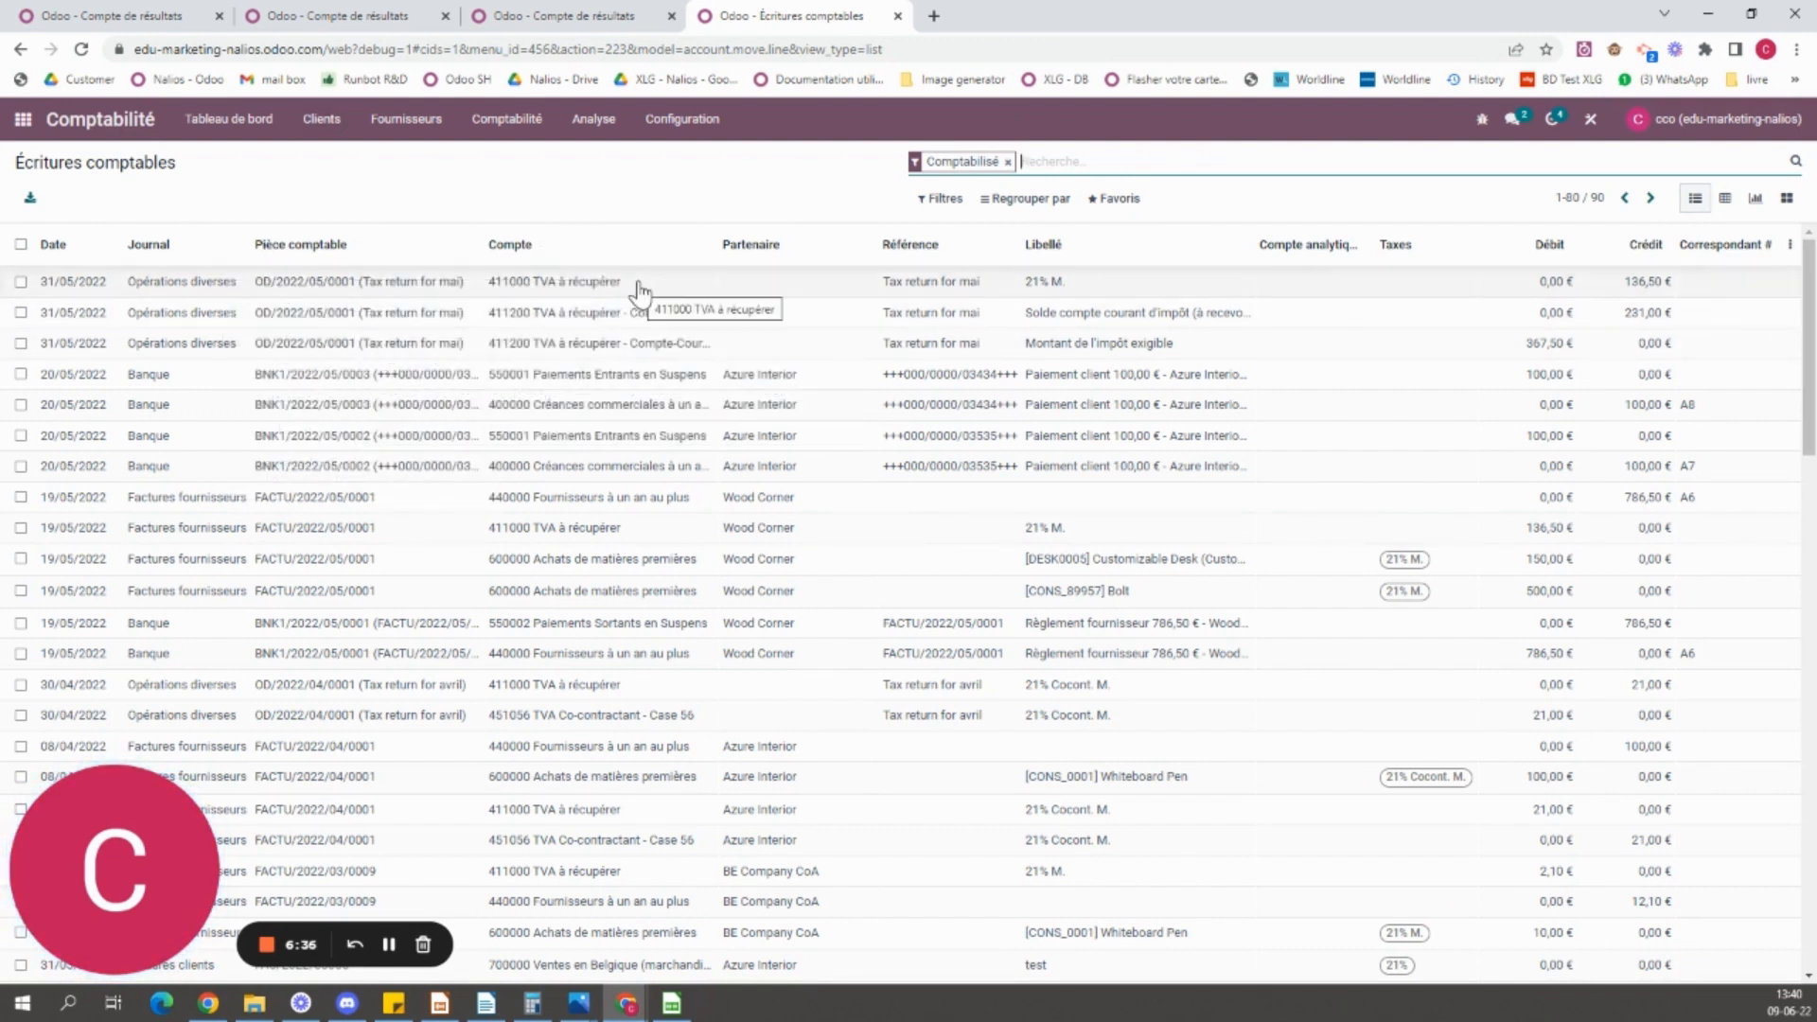
# - Open the 31/05/2022 journal item on account 411000 TVA à récupérer, inspect its account record, and return to the report definition
pyautogui.click(638, 284)
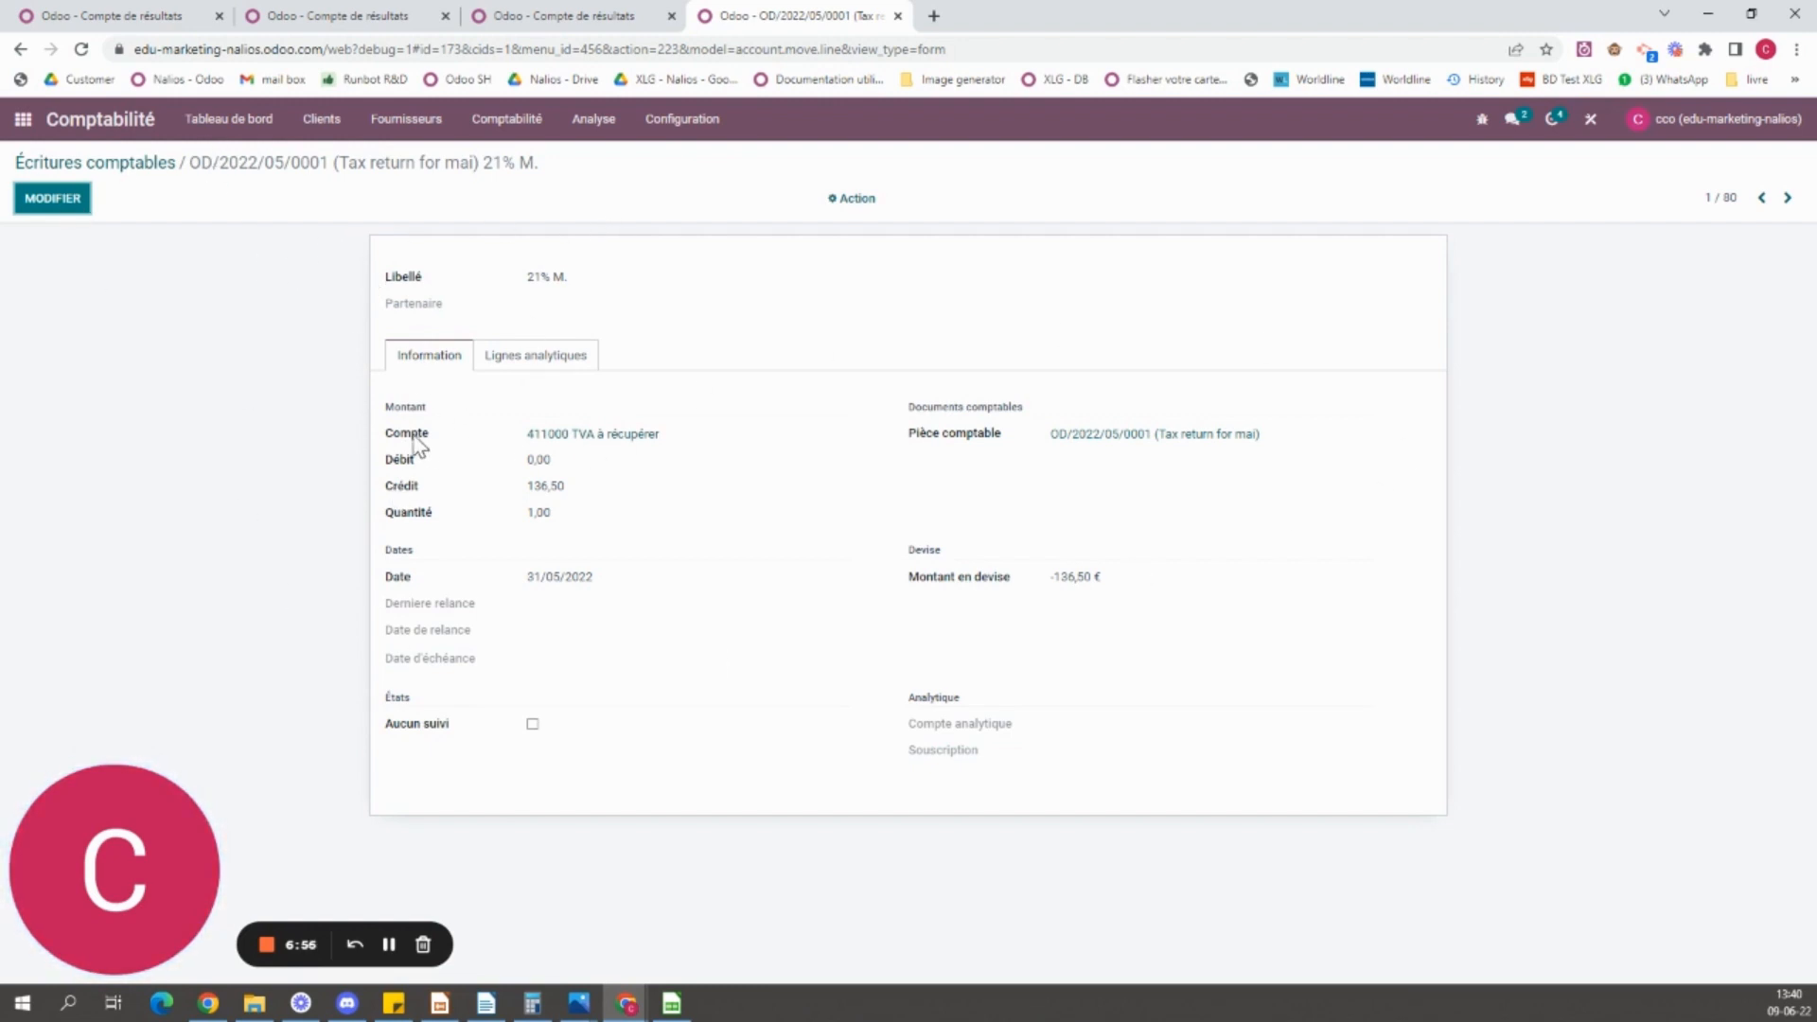
pyautogui.click(580, 437)
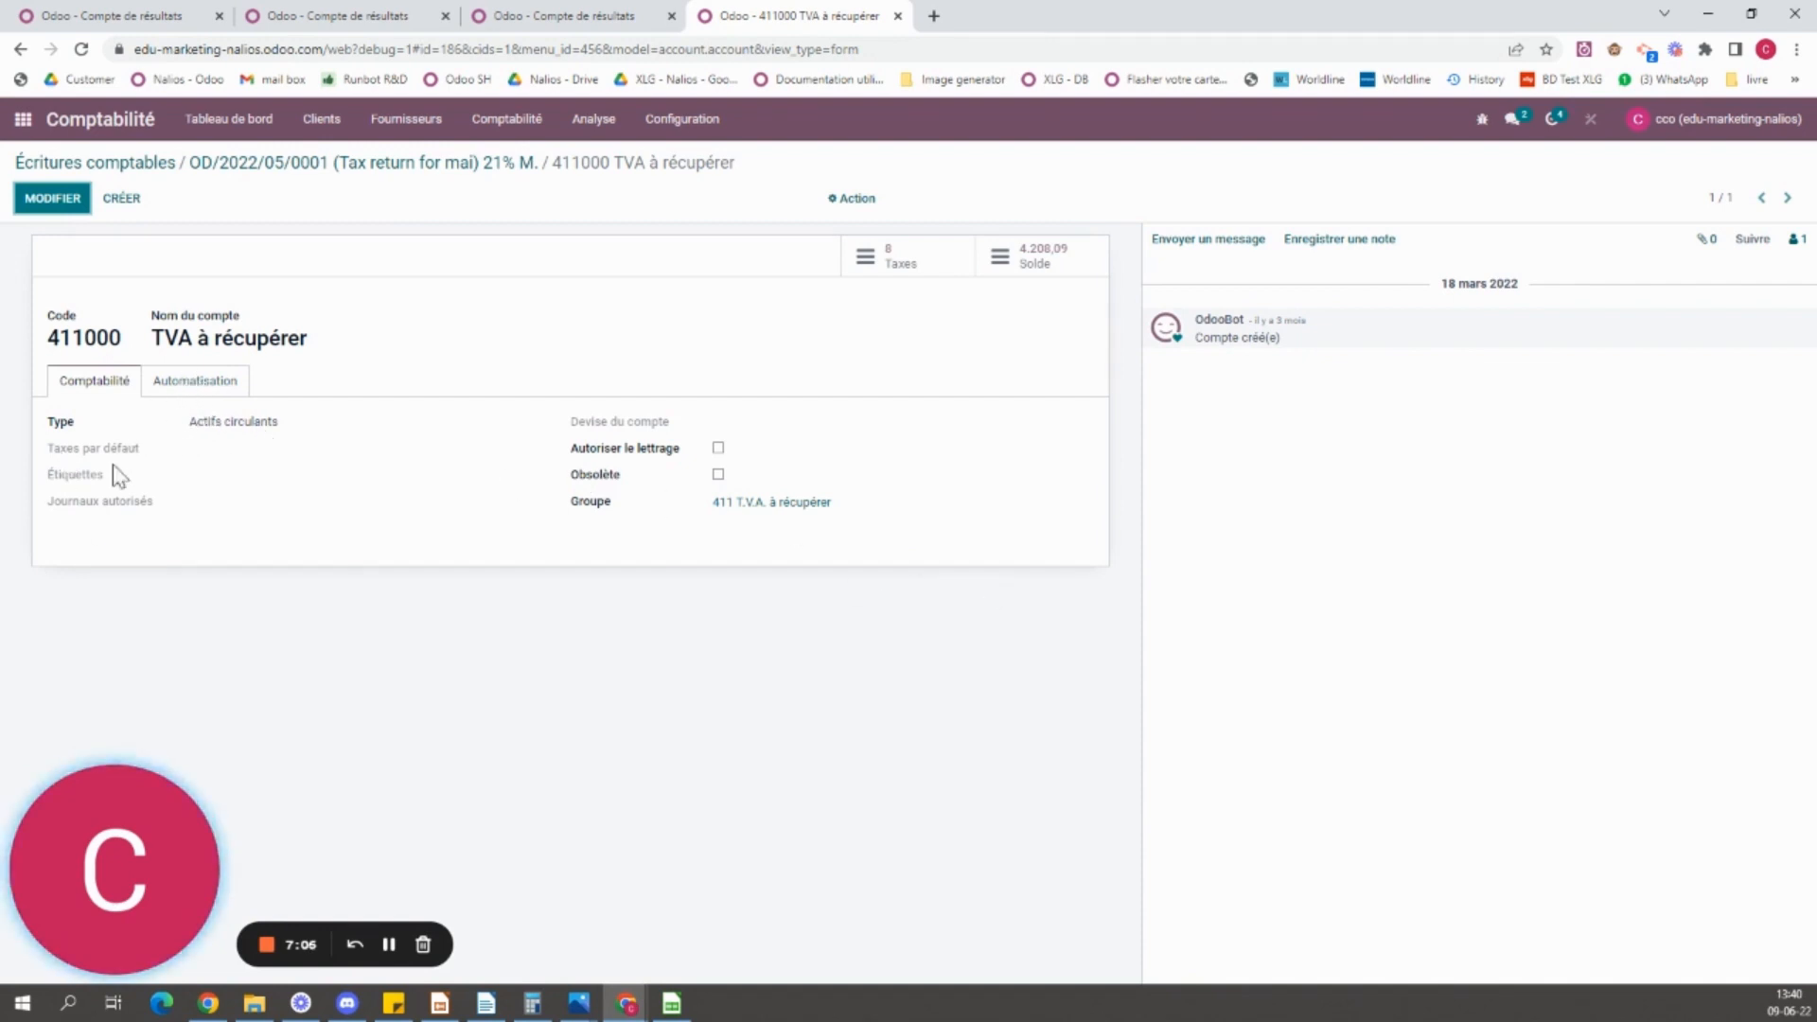
pyautogui.click(511, 13)
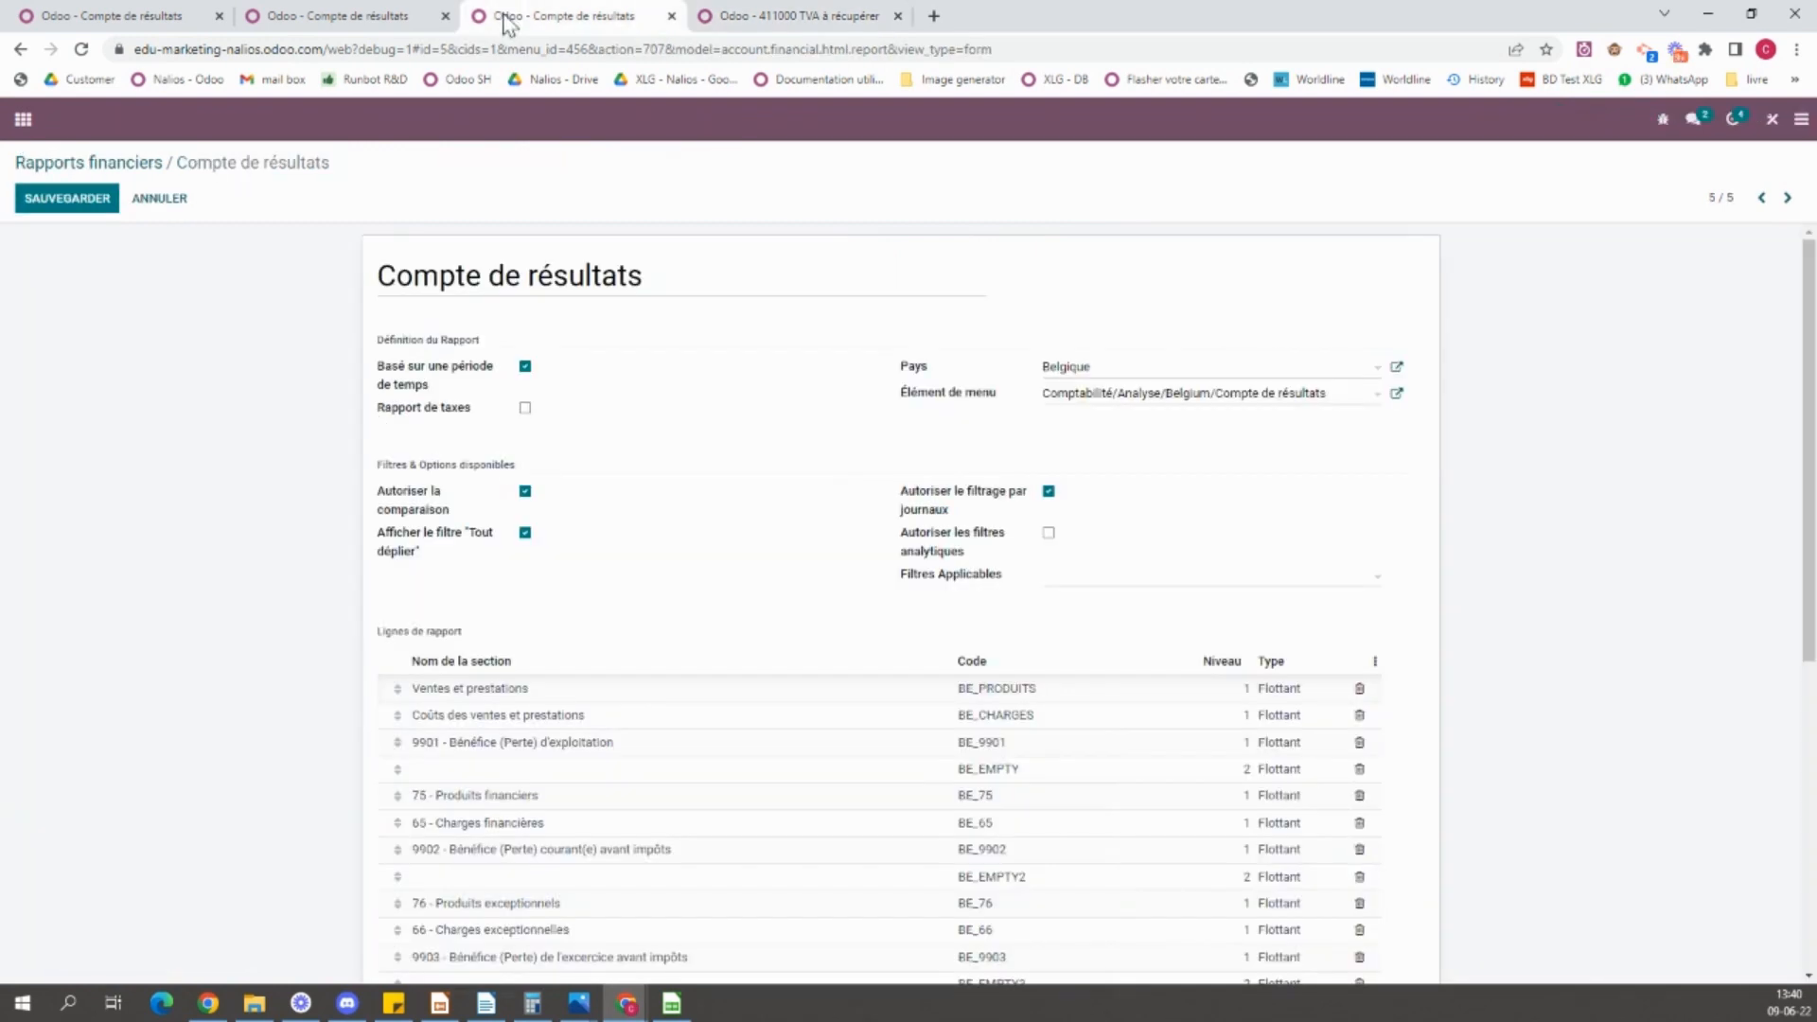
# - Return to the "Ventes et prestations" line, read its full control domain, and open sub-entry "70 - Chiffre d'affaires" to examine its level and domain
pyautogui.click(318, 27)
pyautogui.click(194, 17)
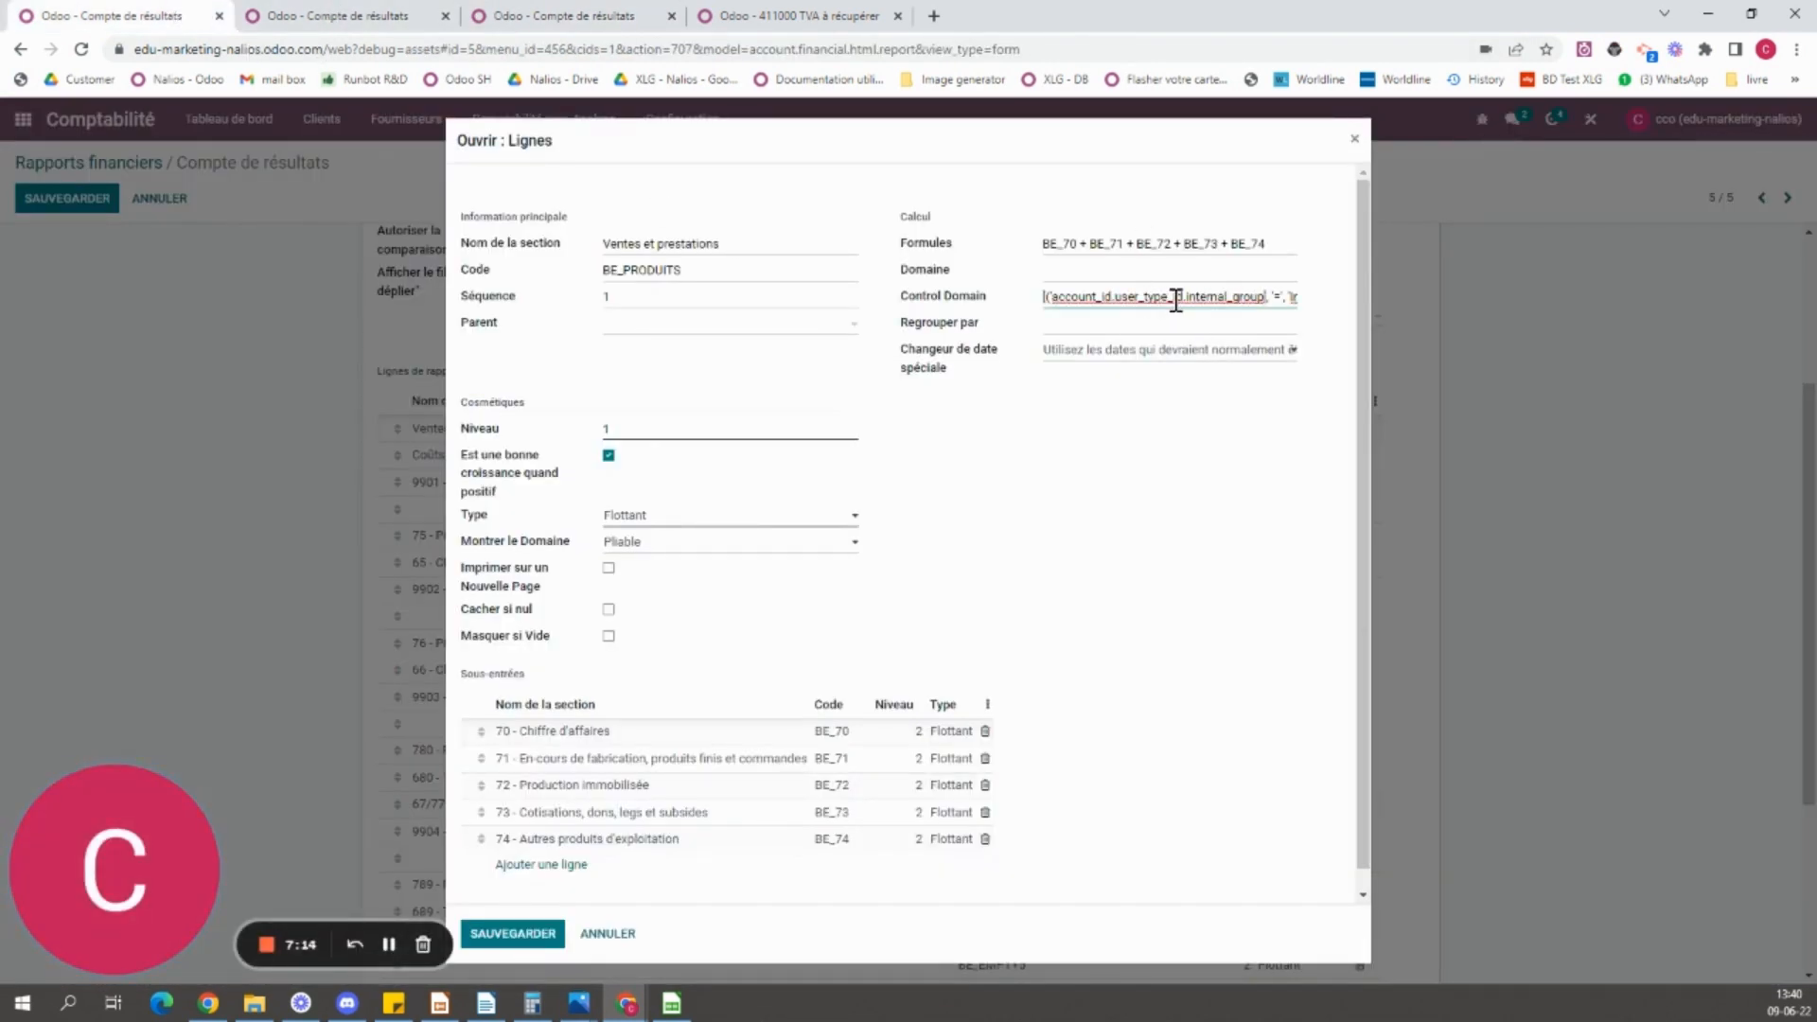
pyautogui.press('End')
pyautogui.click(605, 733)
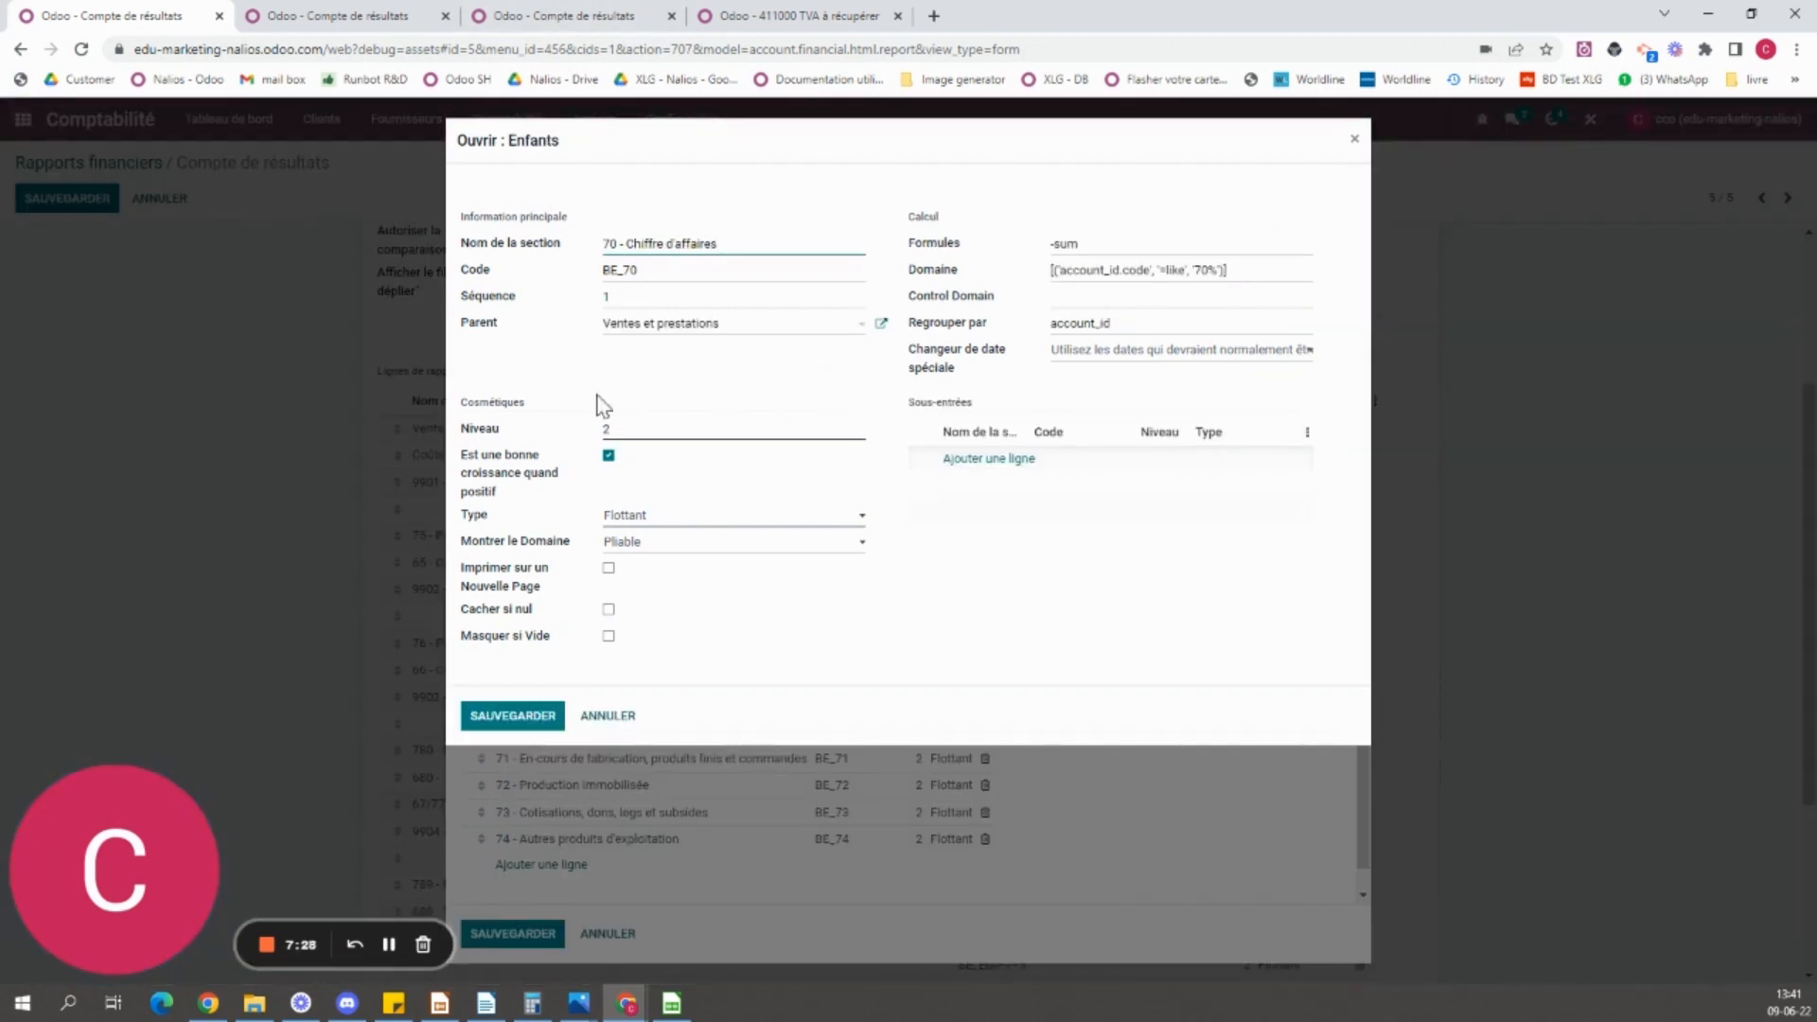
pyautogui.click(630, 433)
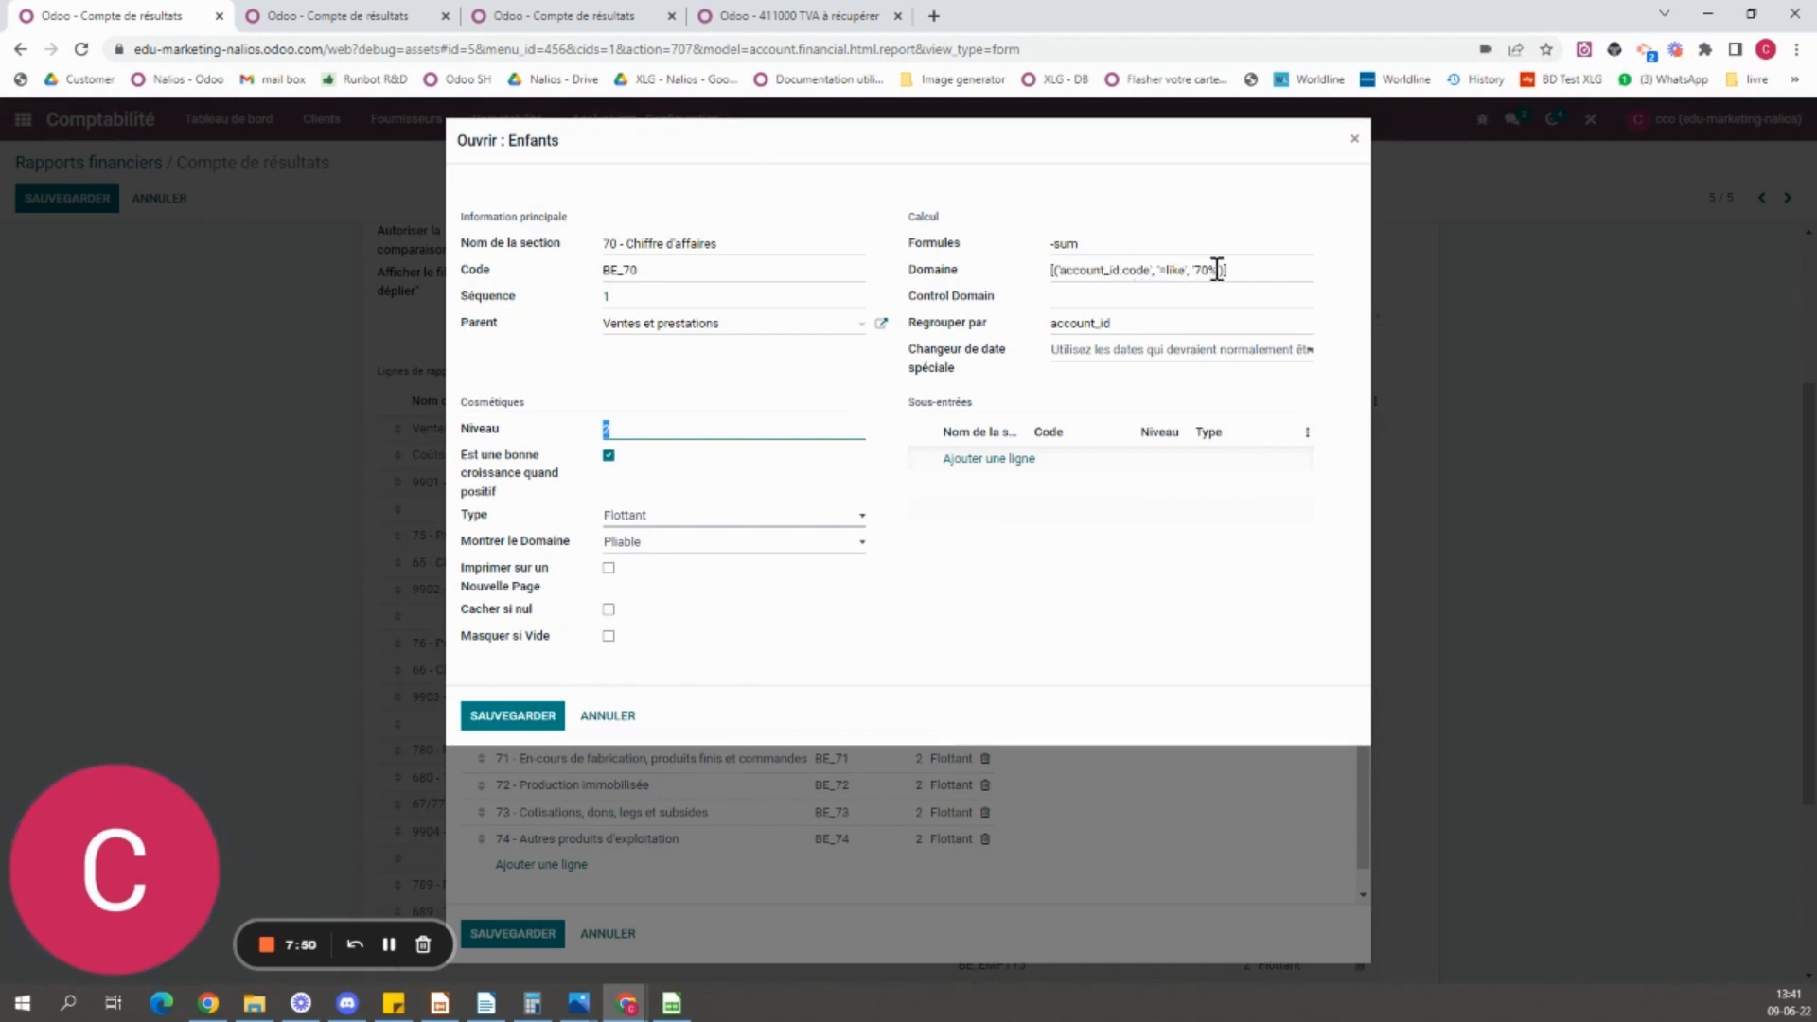
# - Return to the journal item on account 411000, inspect the technical details of its Compte field, and open the linked account
pyautogui.click(650, 13)
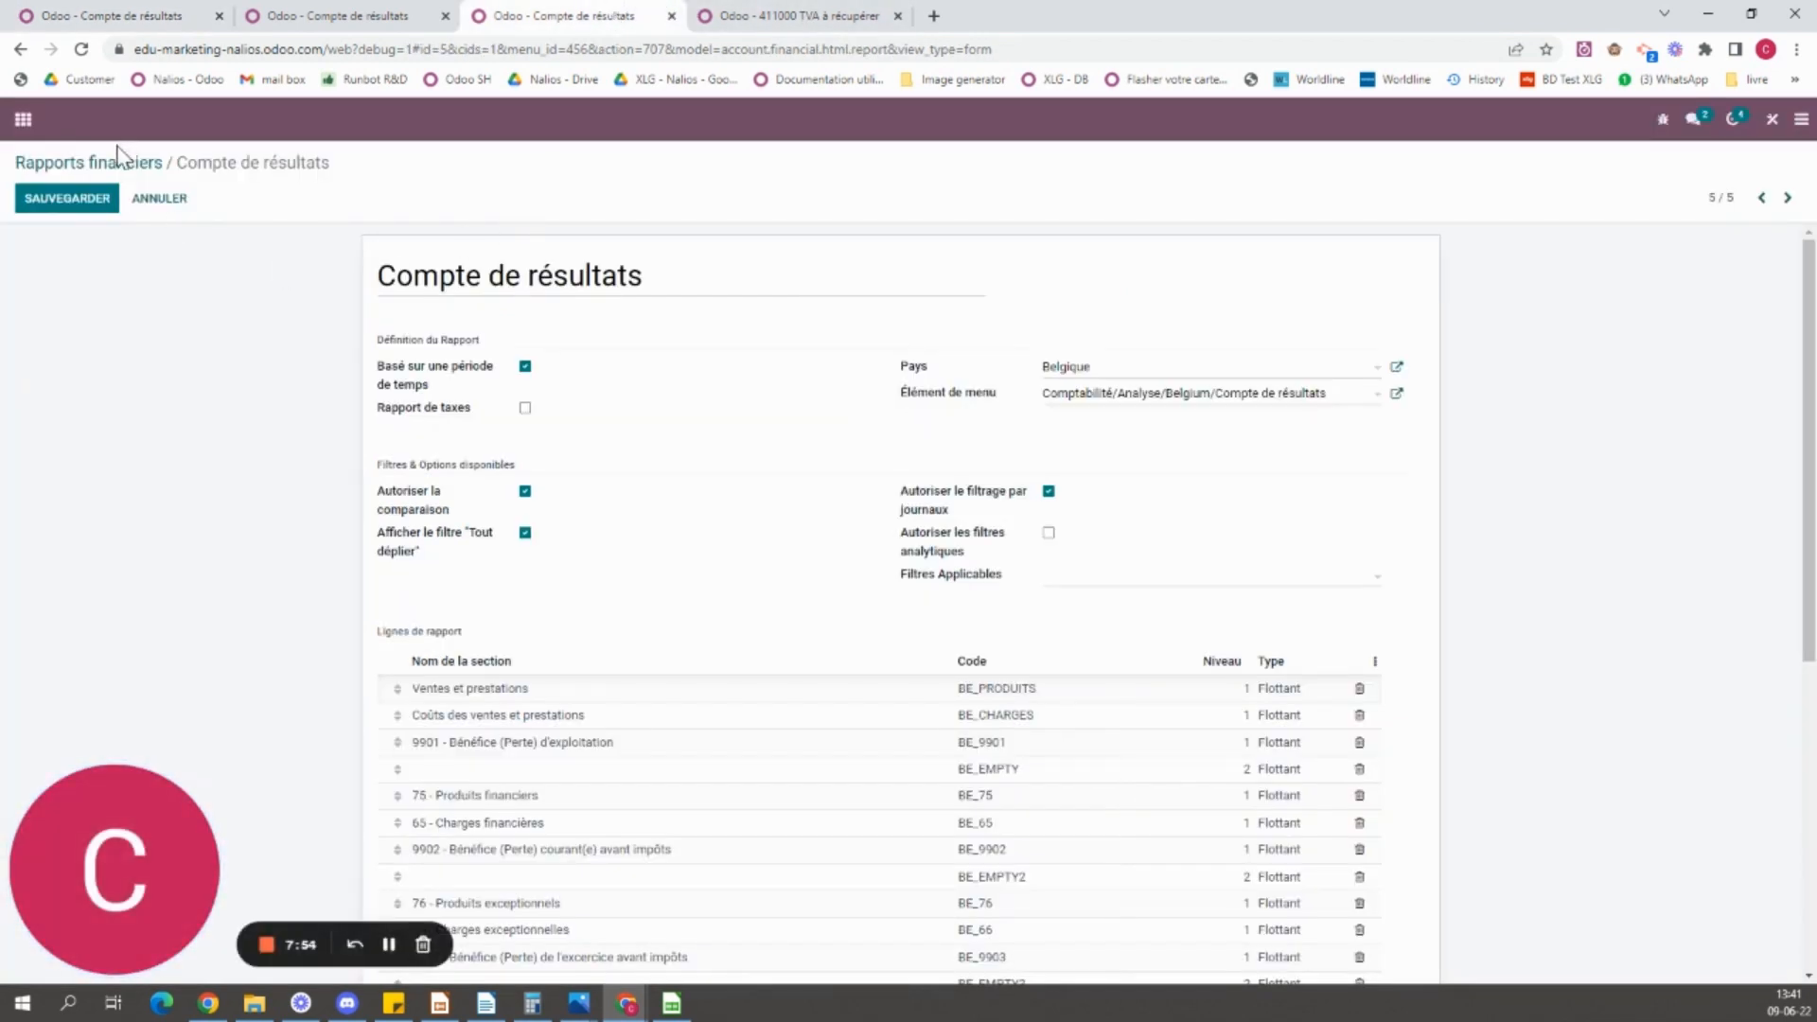
pyautogui.click(795, 15)
pyautogui.click(194, 165)
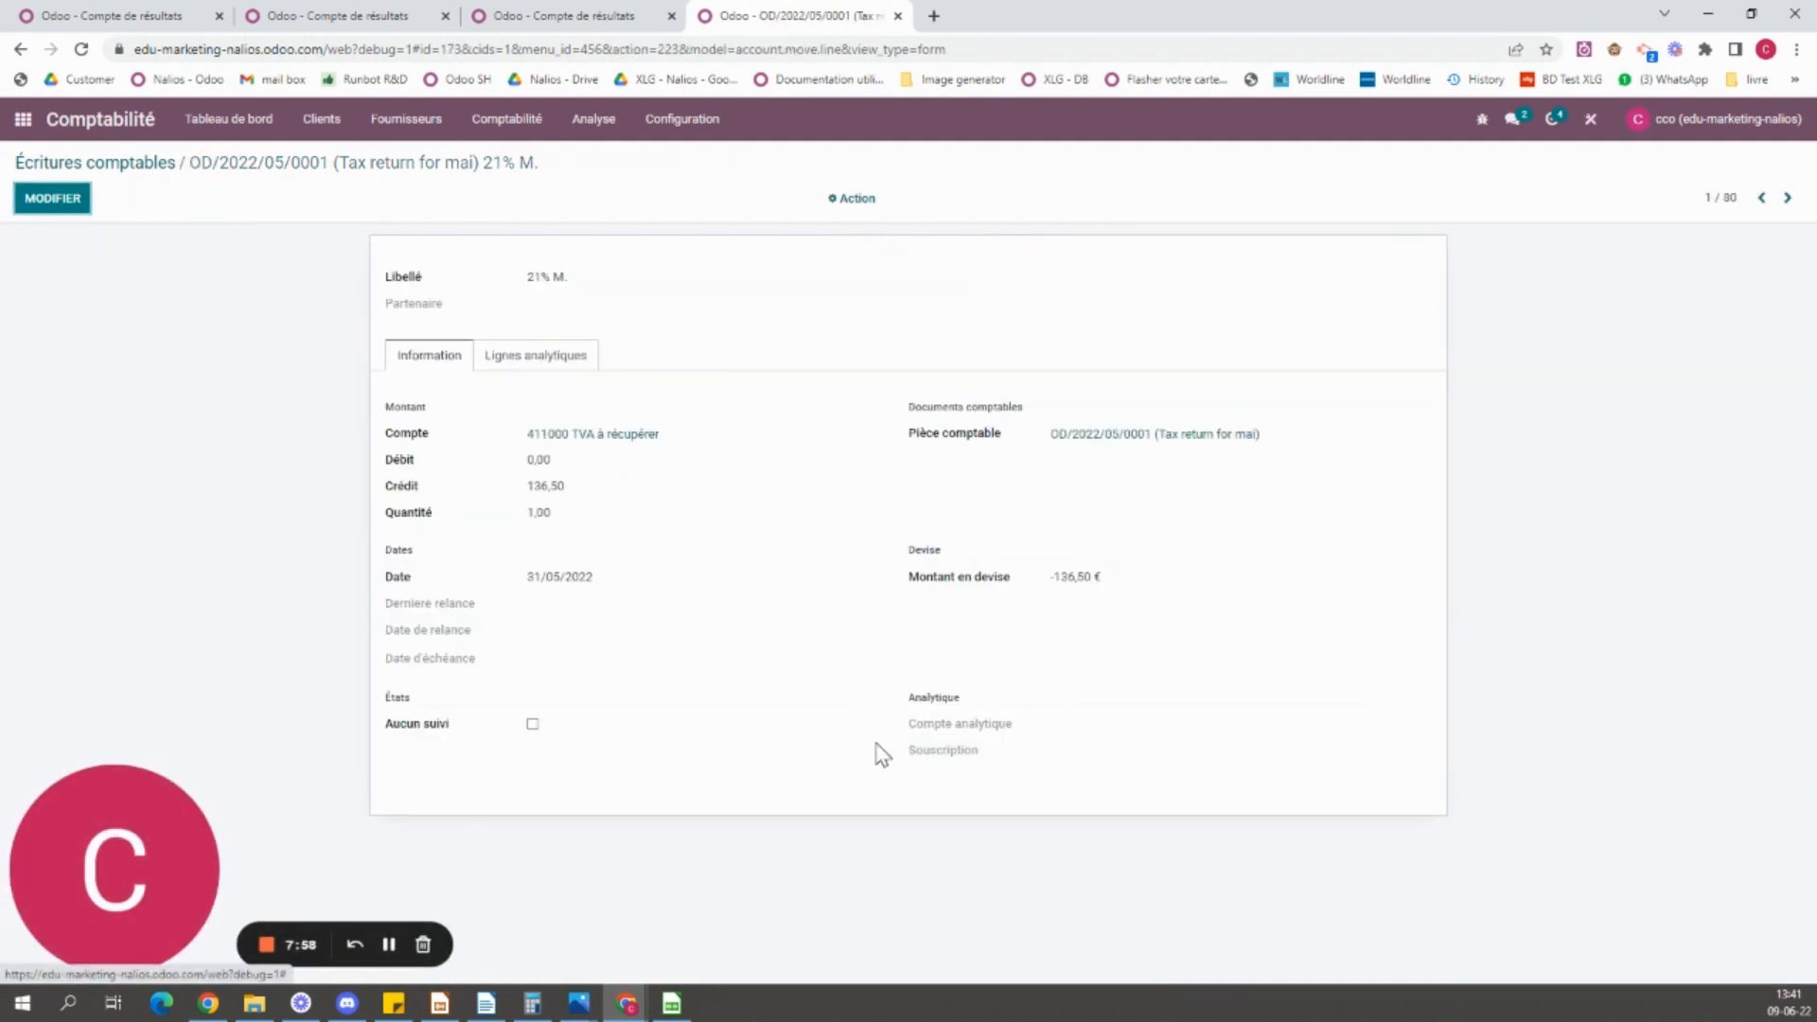
pyautogui.moveTo(415, 438)
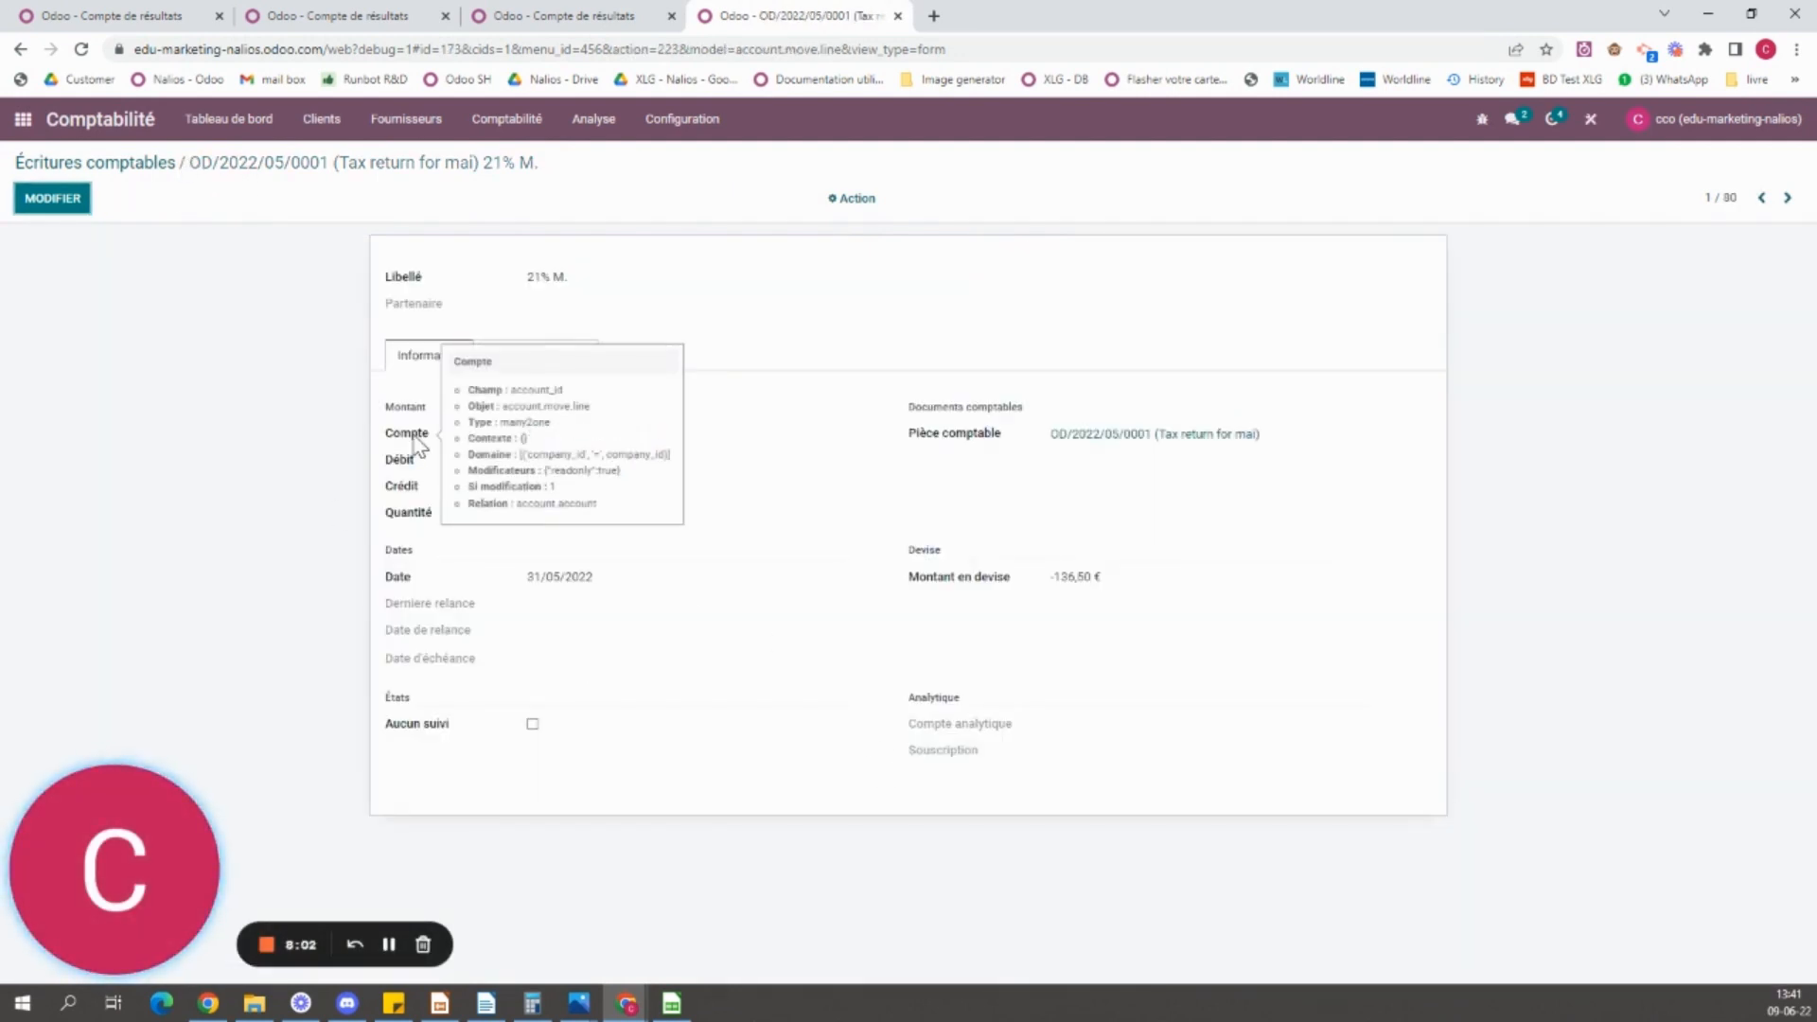
pyautogui.click(564, 437)
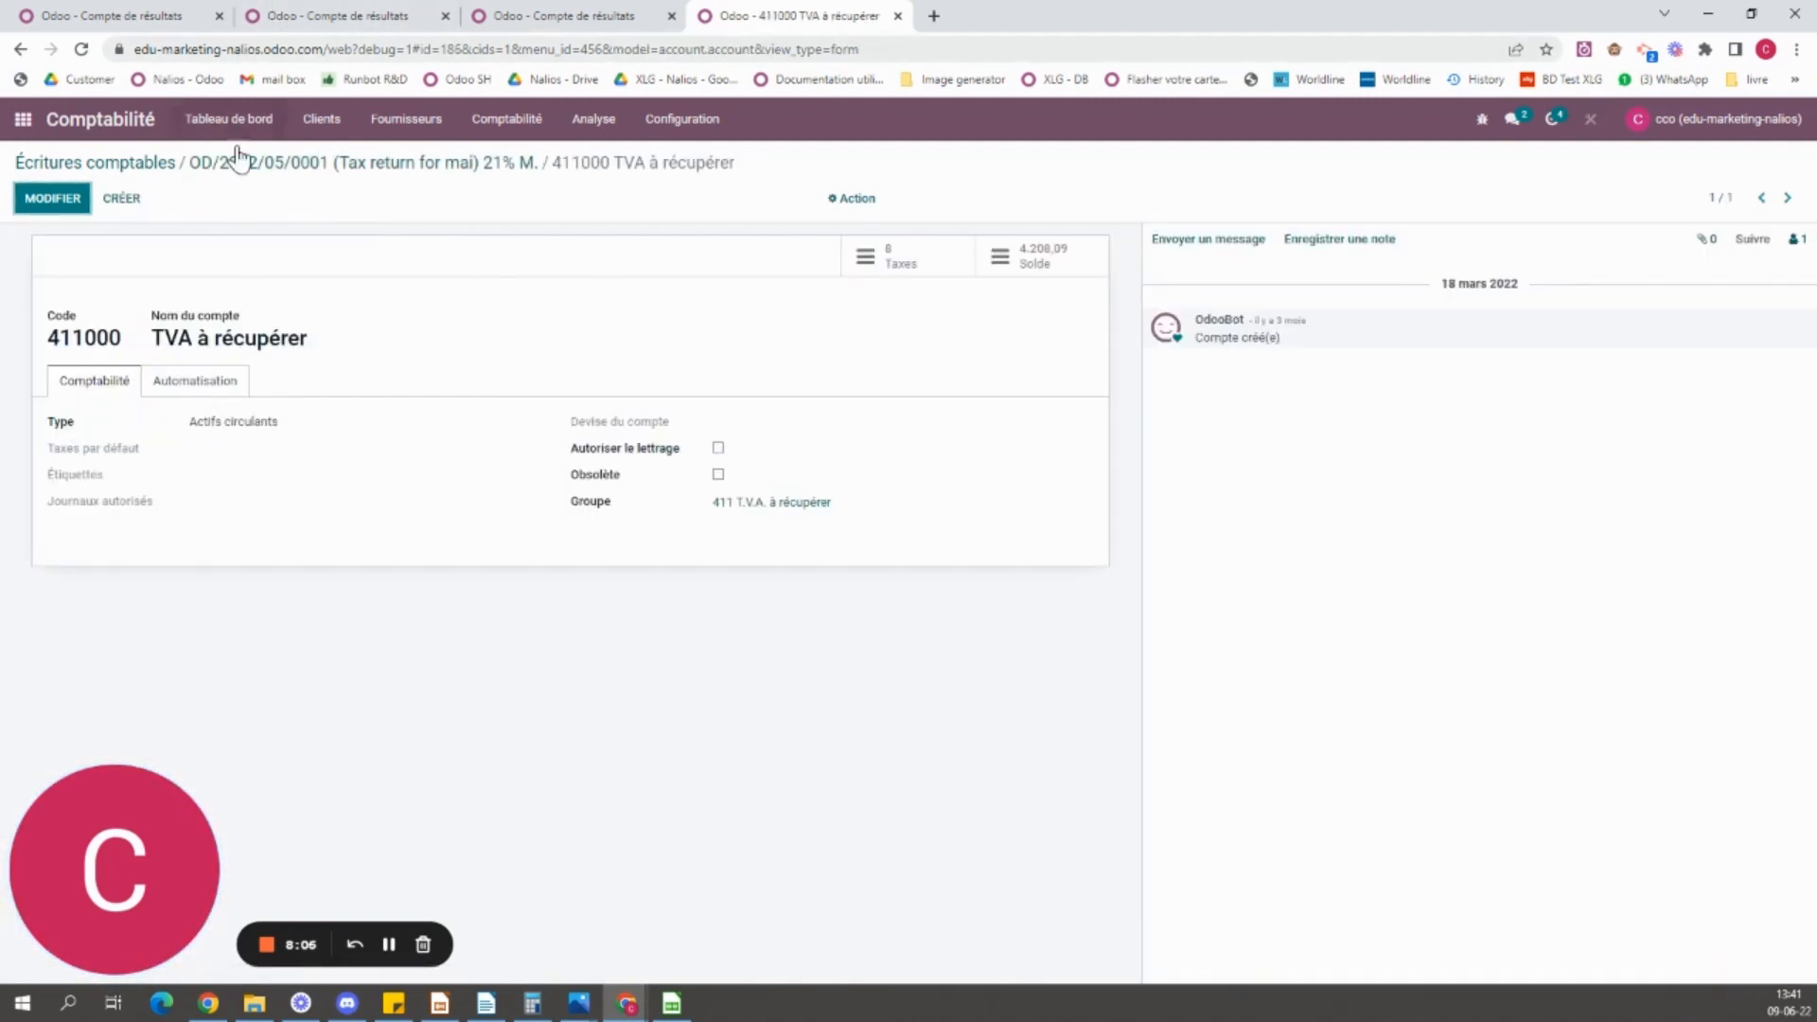
# - Compare the account_id.code domain of "70 - Chiffre d'affaires" with the technical details of the account record's Code field
pyautogui.click(159, 16)
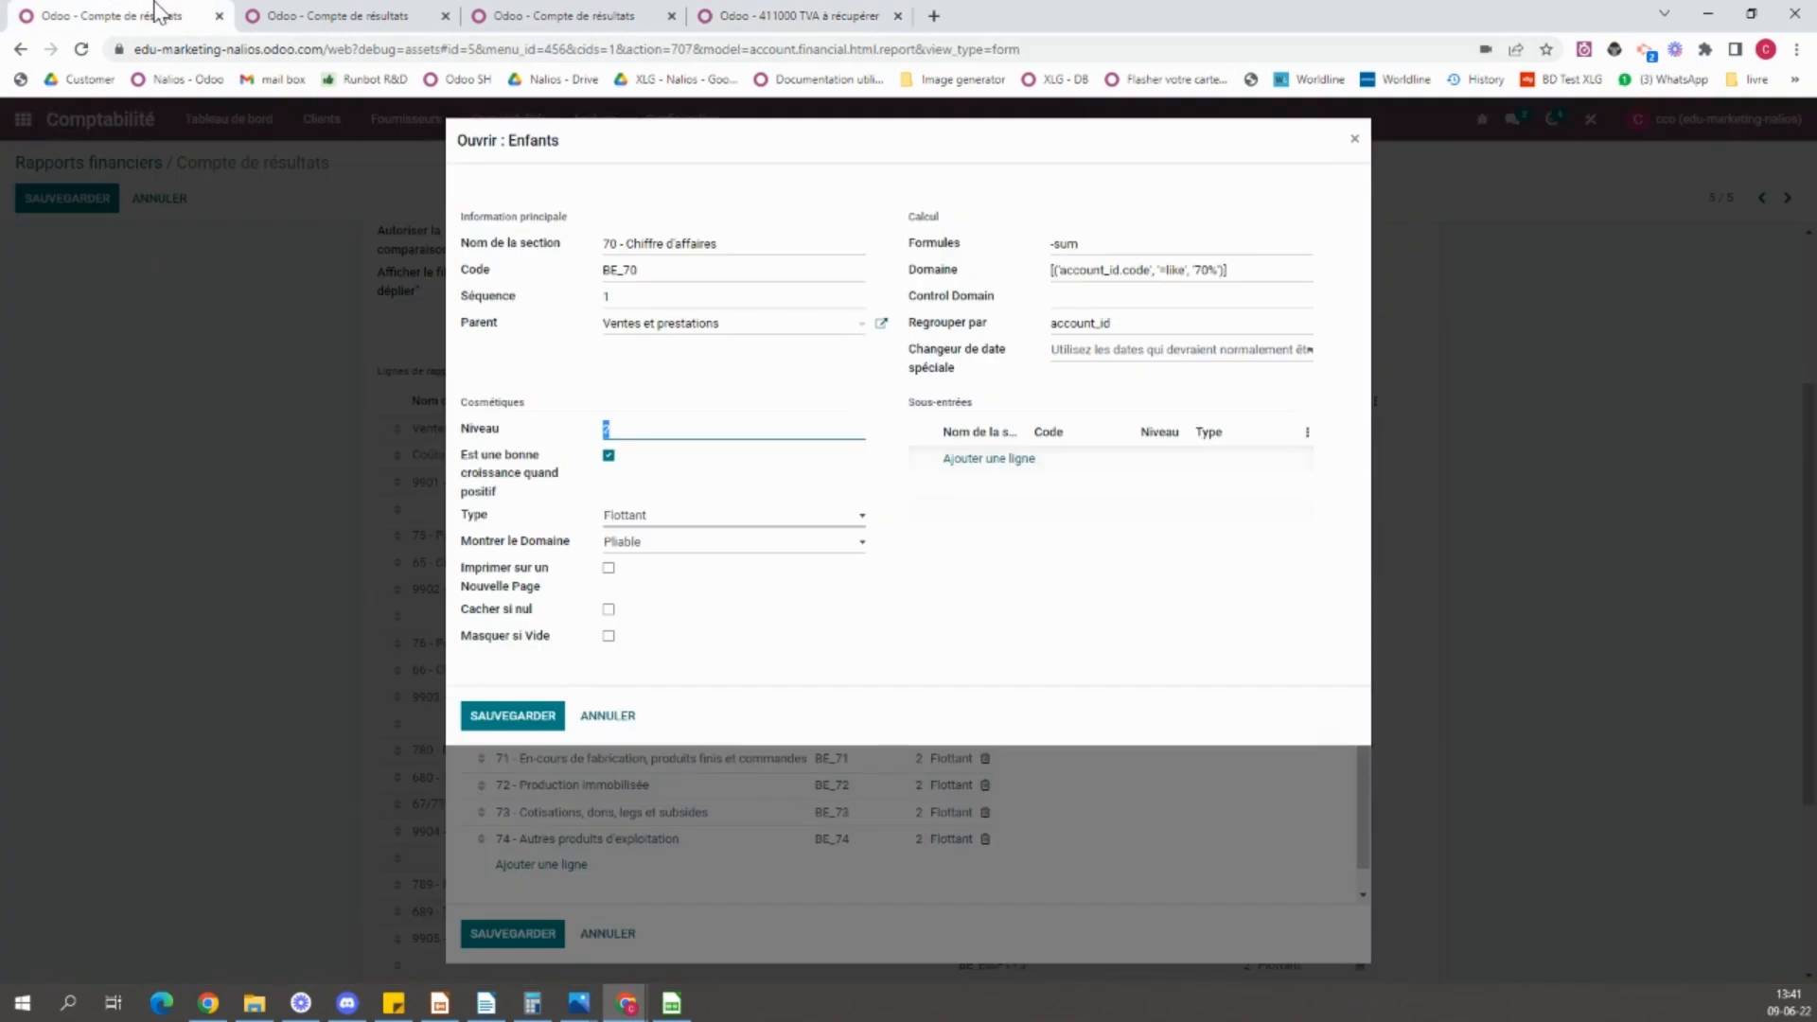
pyautogui.click(758, 15)
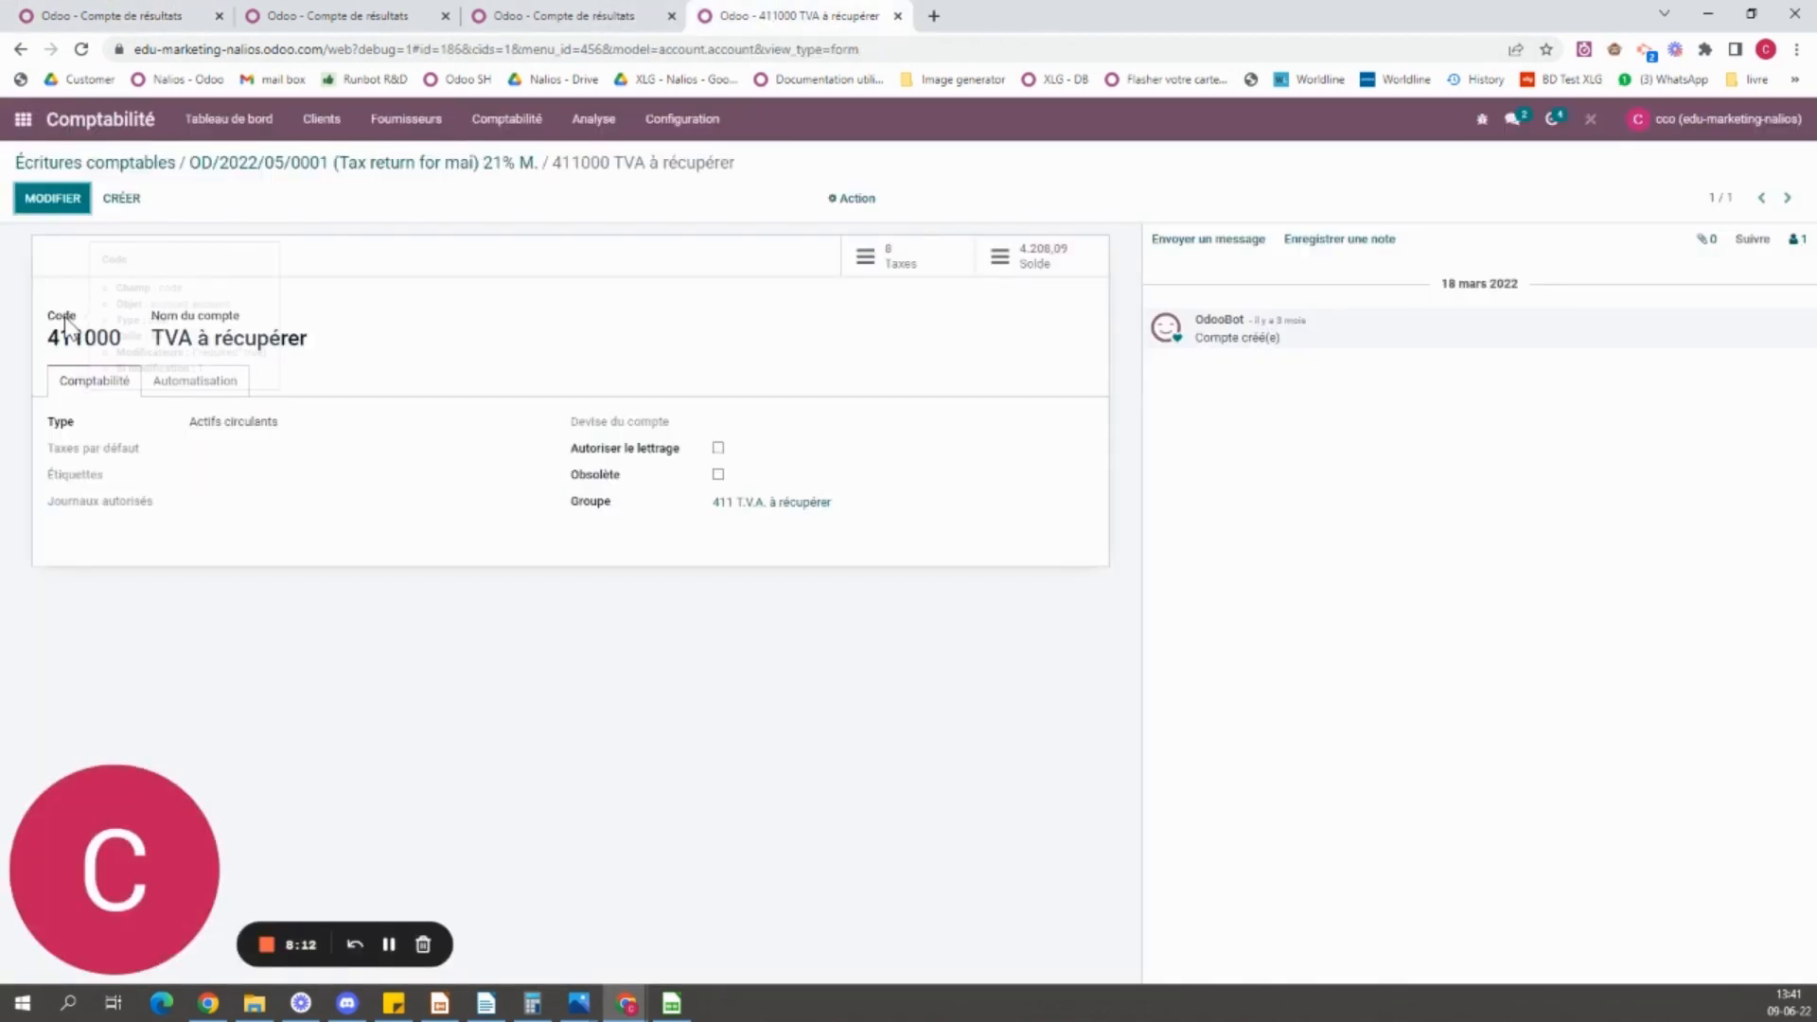
pyautogui.moveTo(66, 325)
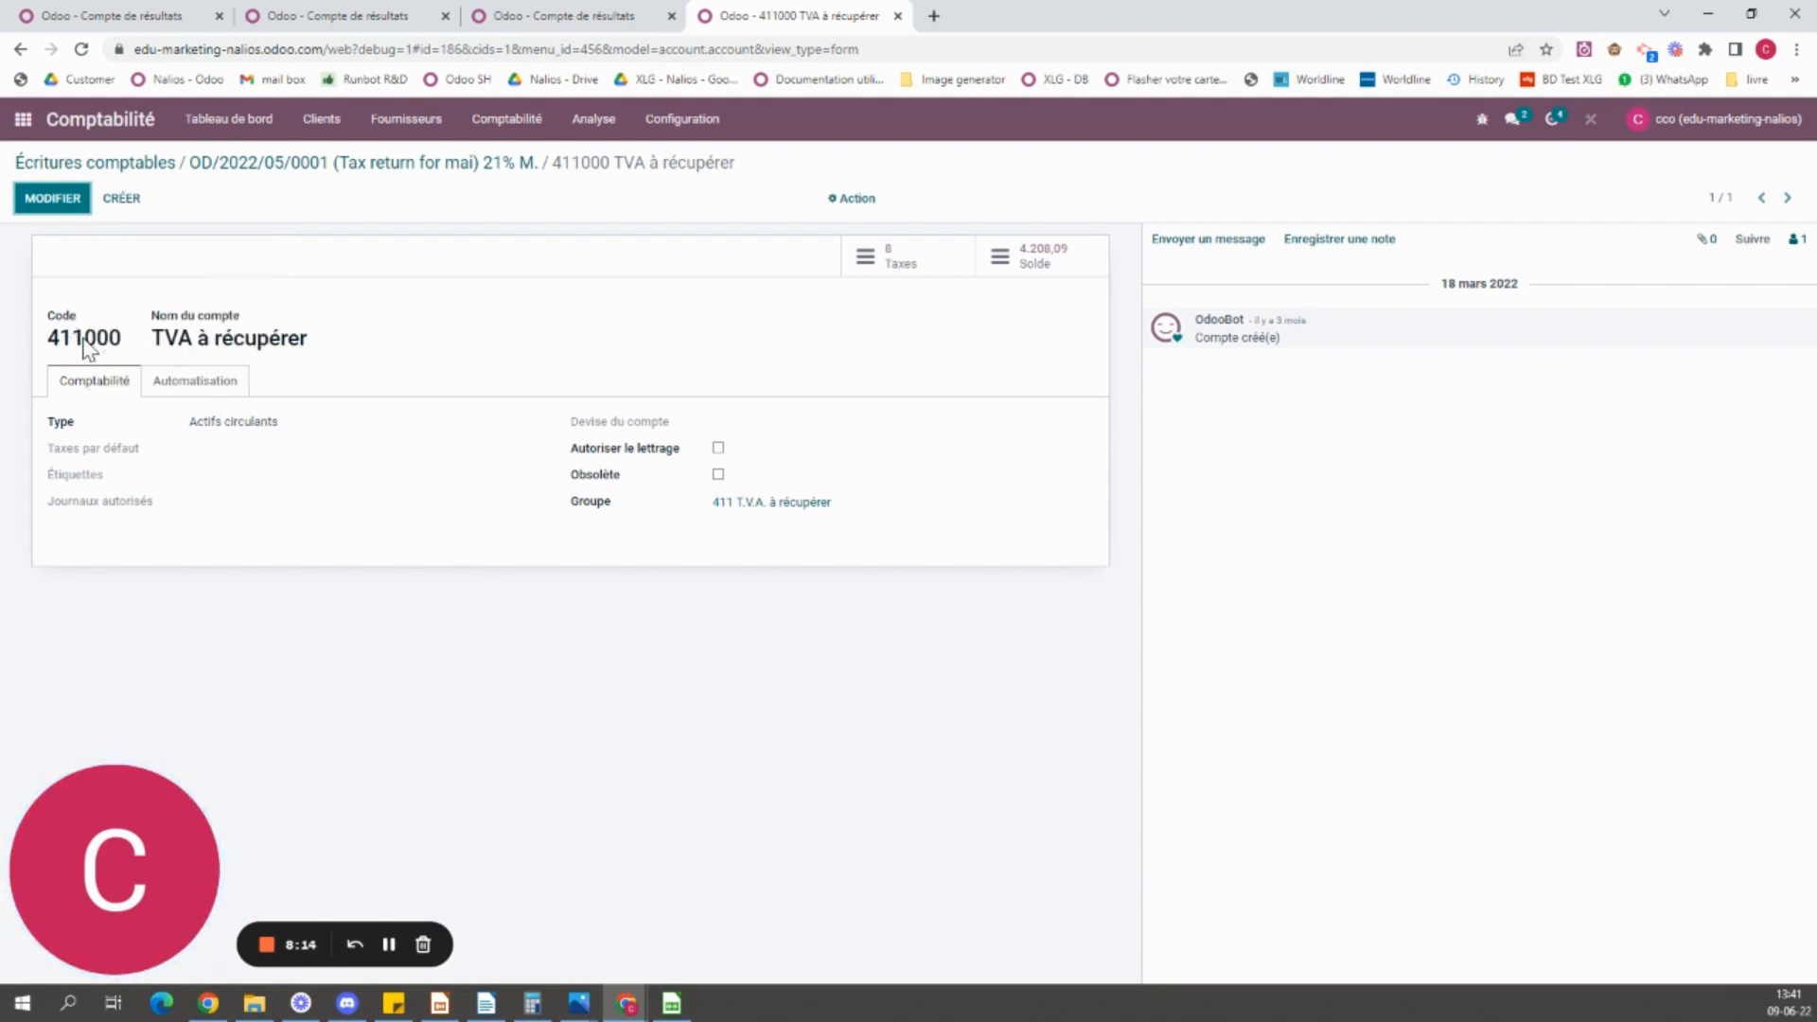
# - Examine the account_id grouping of "70 - Chiffre d'affaires" and match it with the account rows under that section in the generated report
pyautogui.click(152, 13)
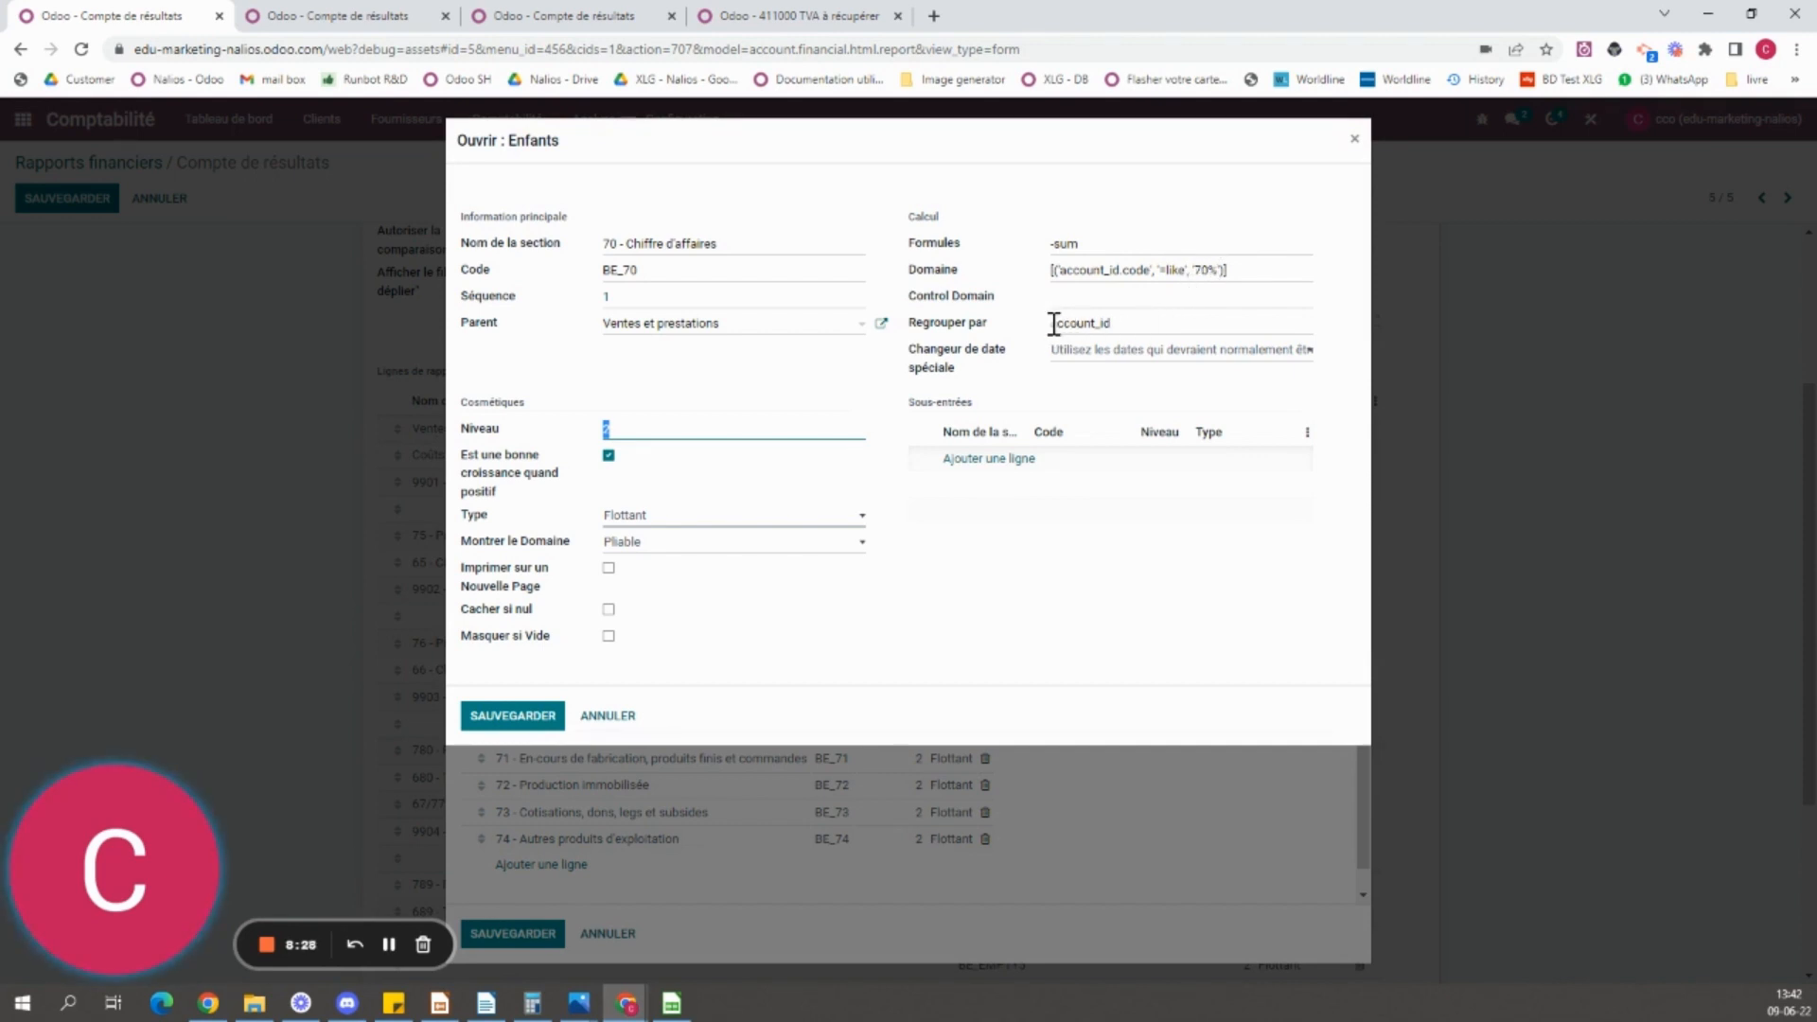
pyautogui.moveTo(1049, 323); pyautogui.dragTo(1115, 326)
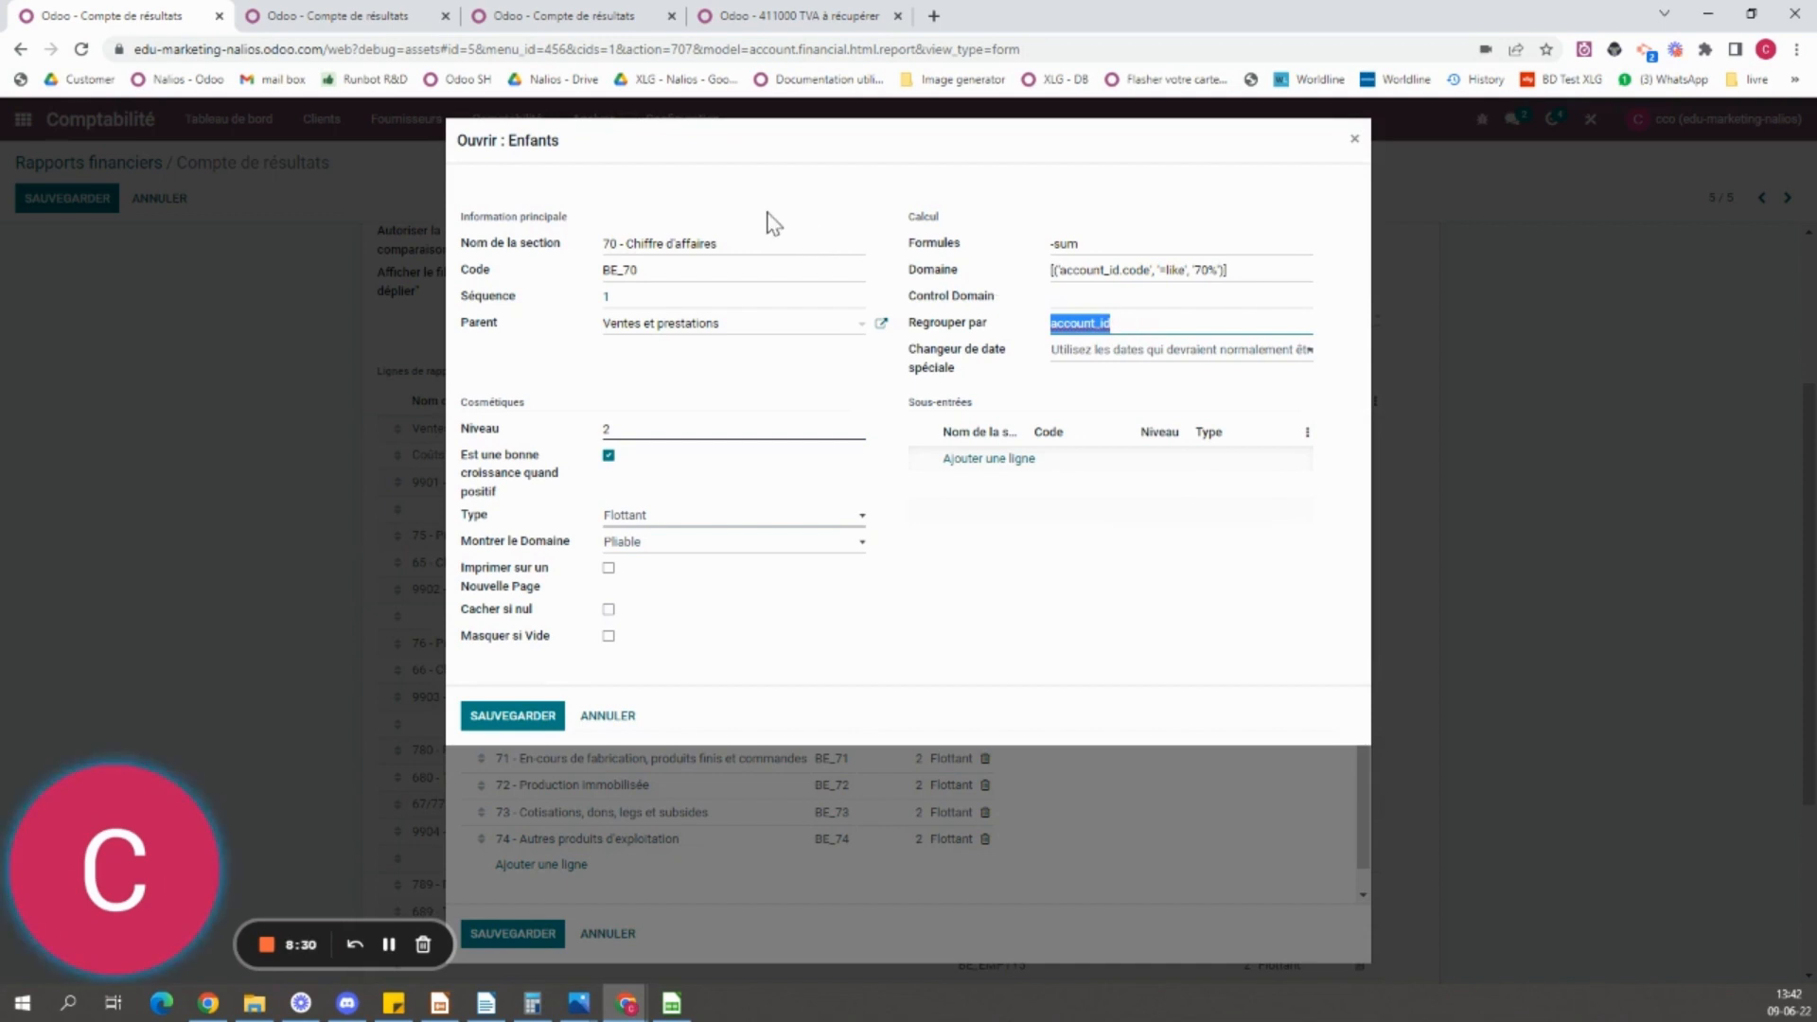
pyautogui.click(530, 13)
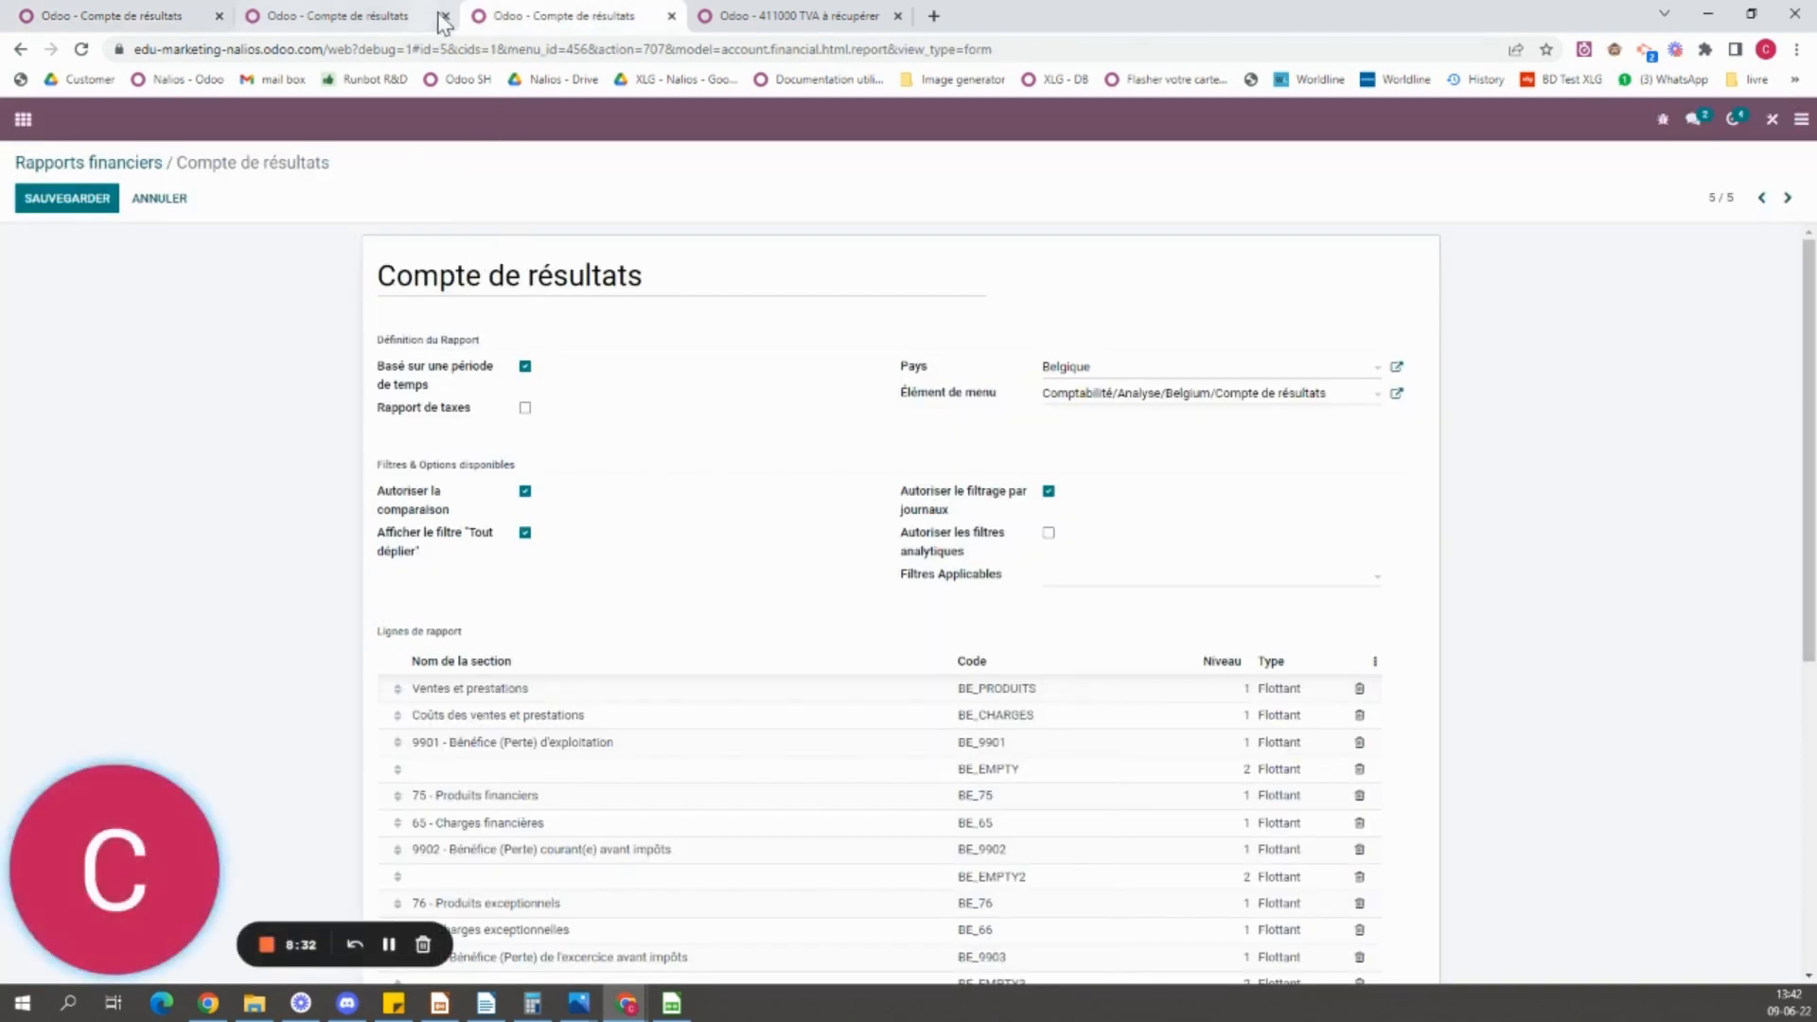
pyautogui.click(369, 15)
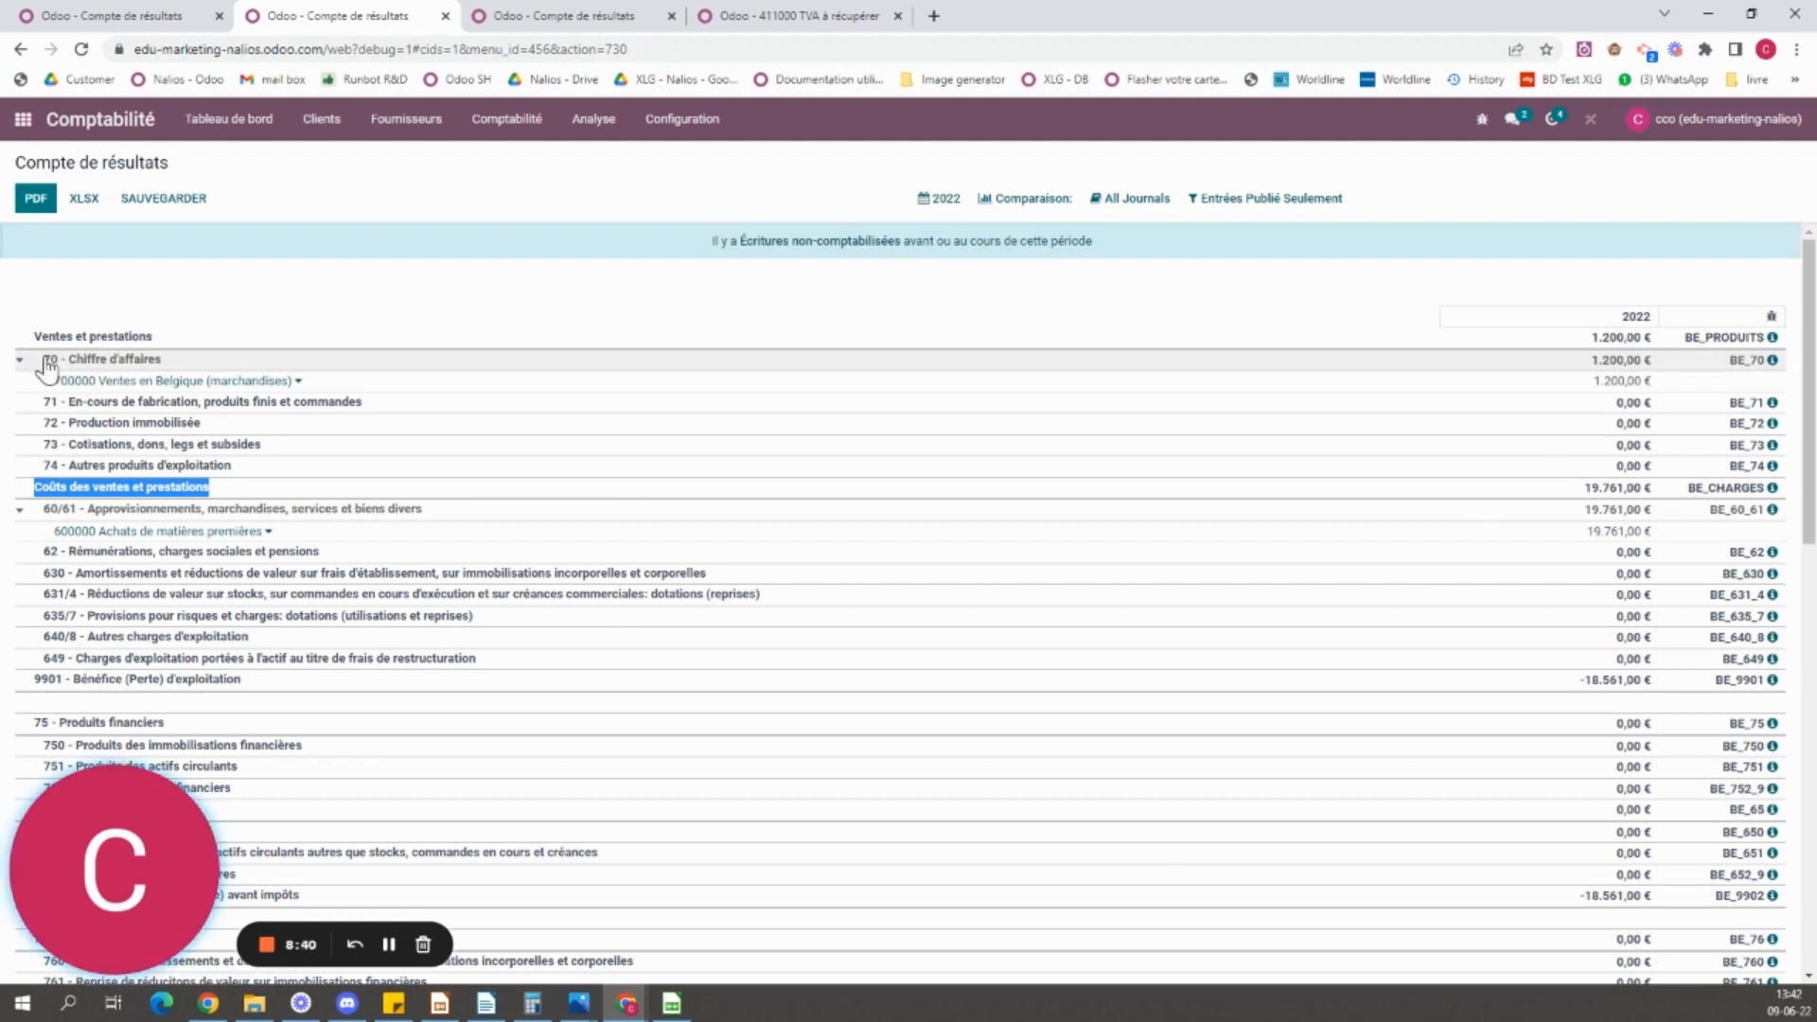
pyautogui.click(144, 15)
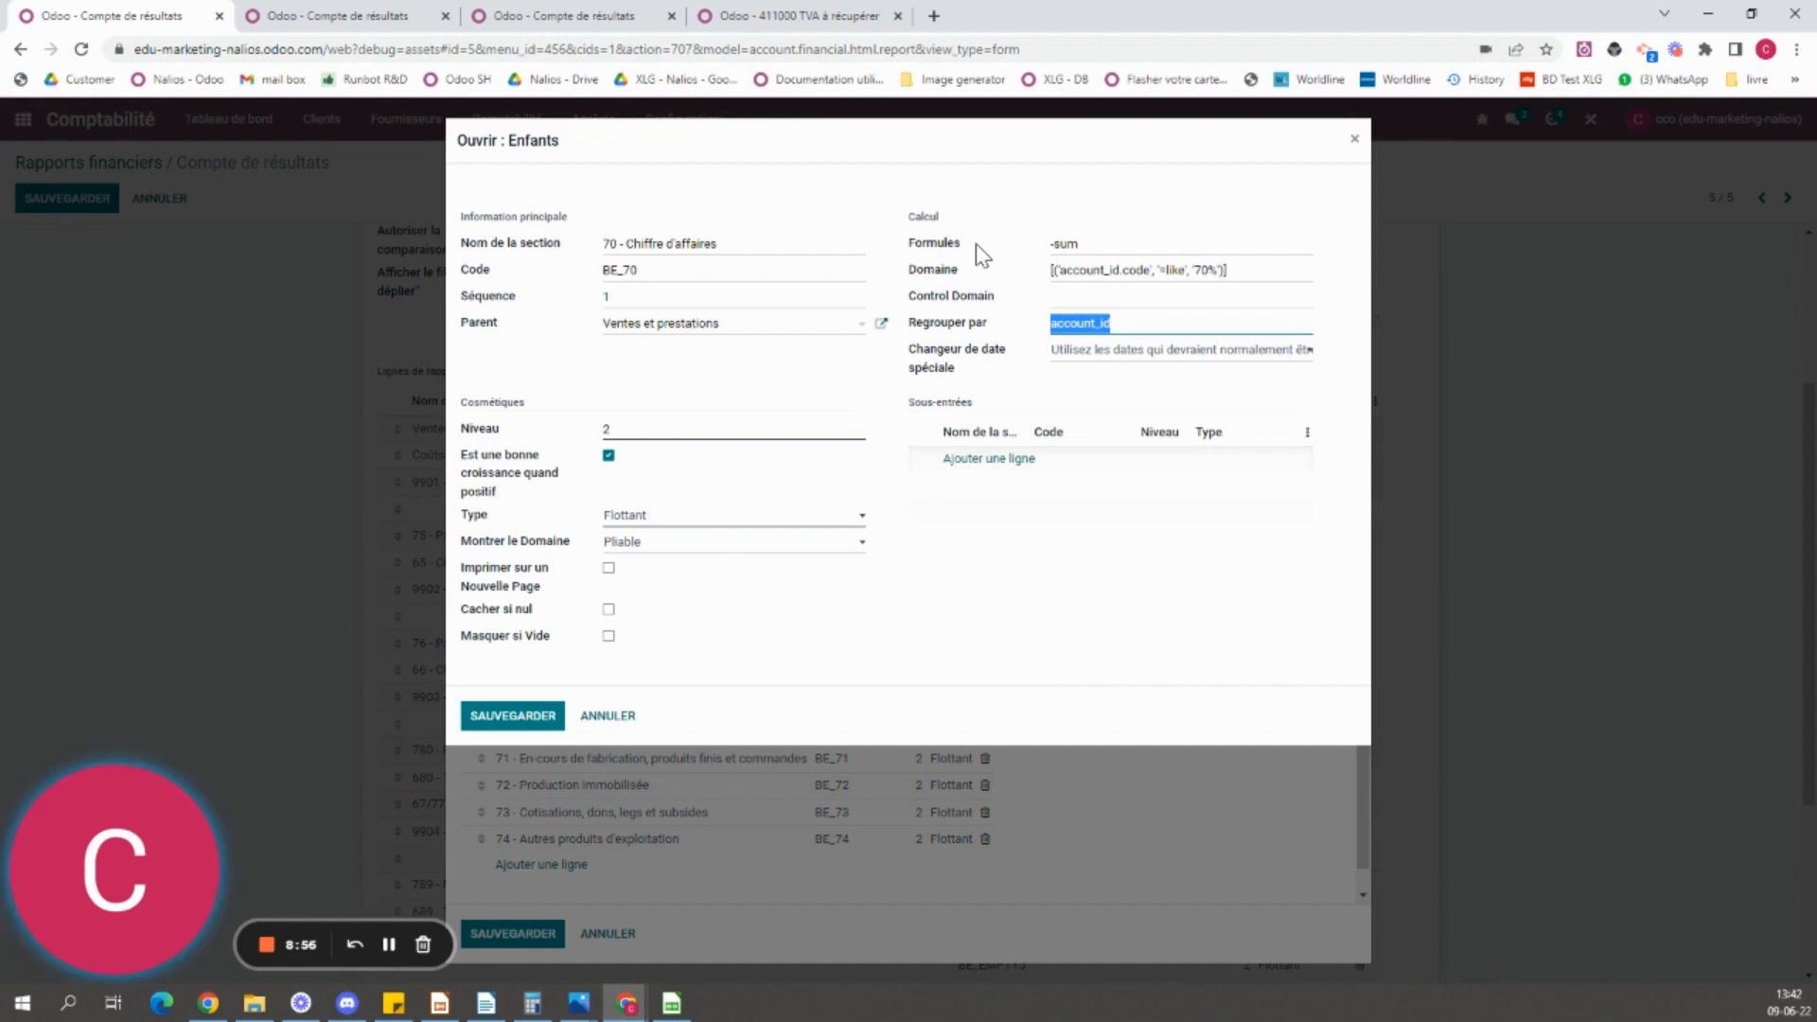
# - Close and reopen the sub-entry "70 - Chiffre d'affaires", examine its -sum formula, and return to the parent line
pyautogui.click(1355, 139)
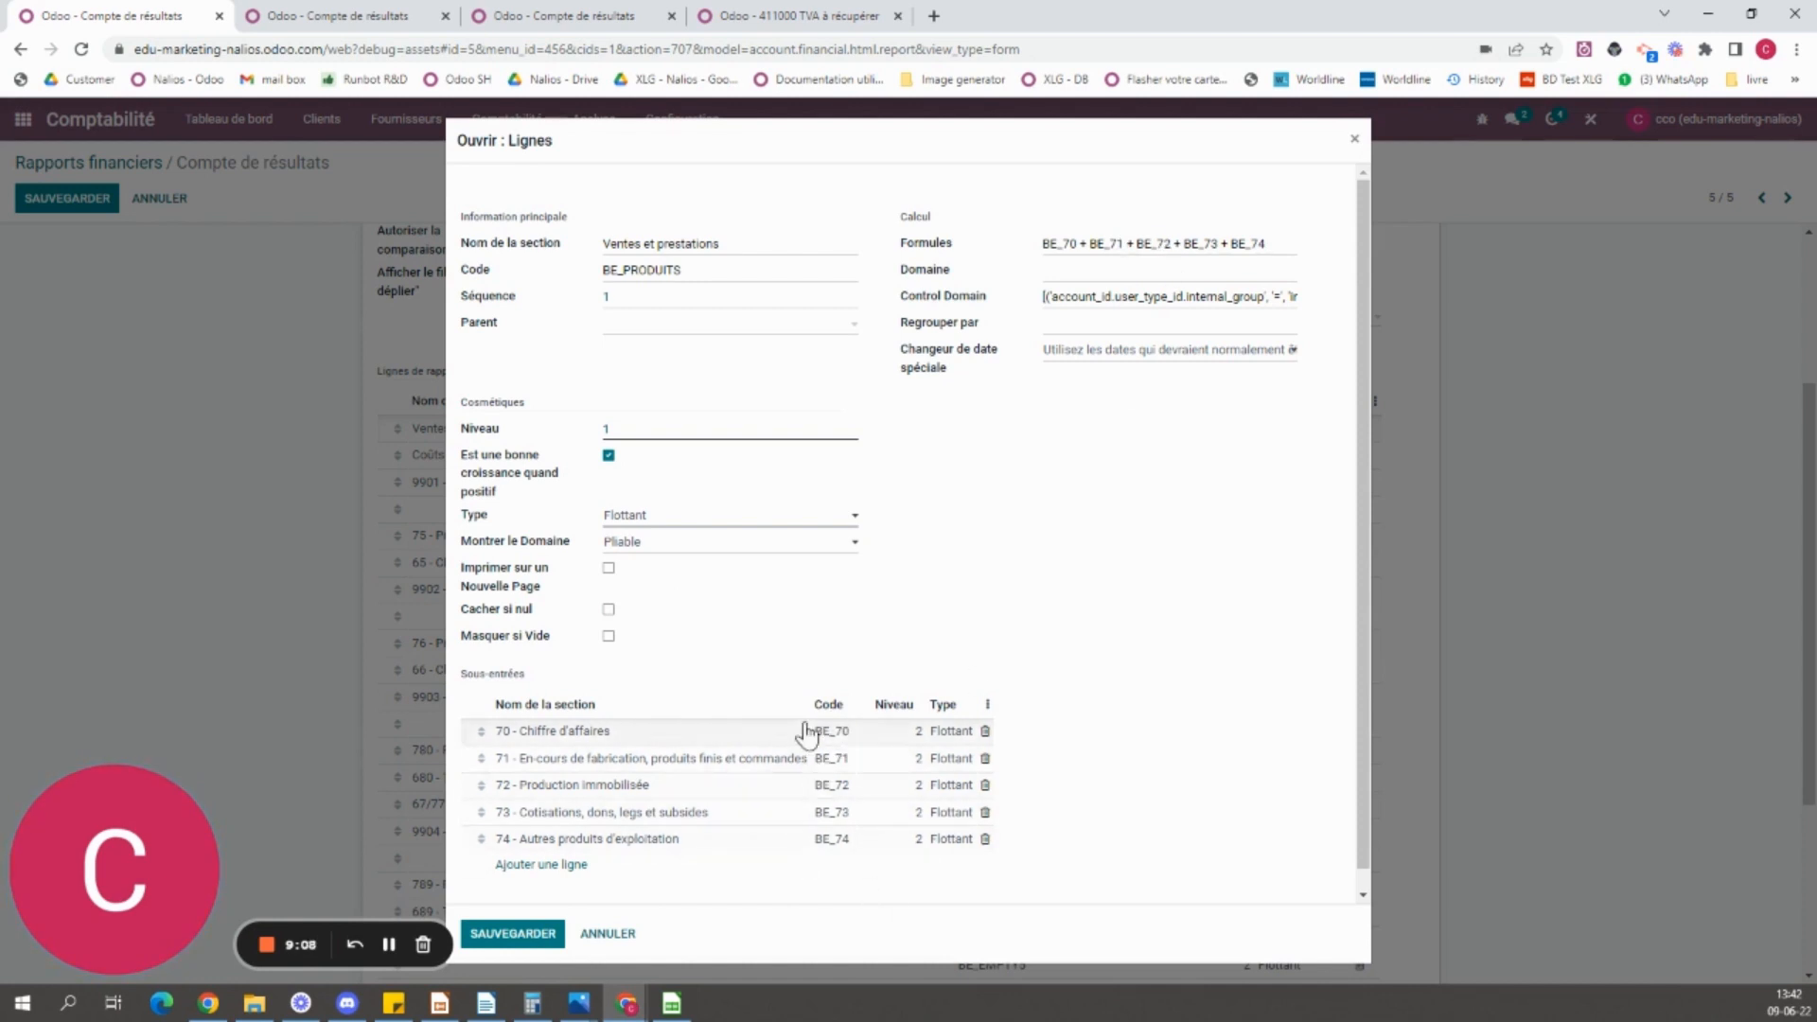
pyautogui.click(778, 748)
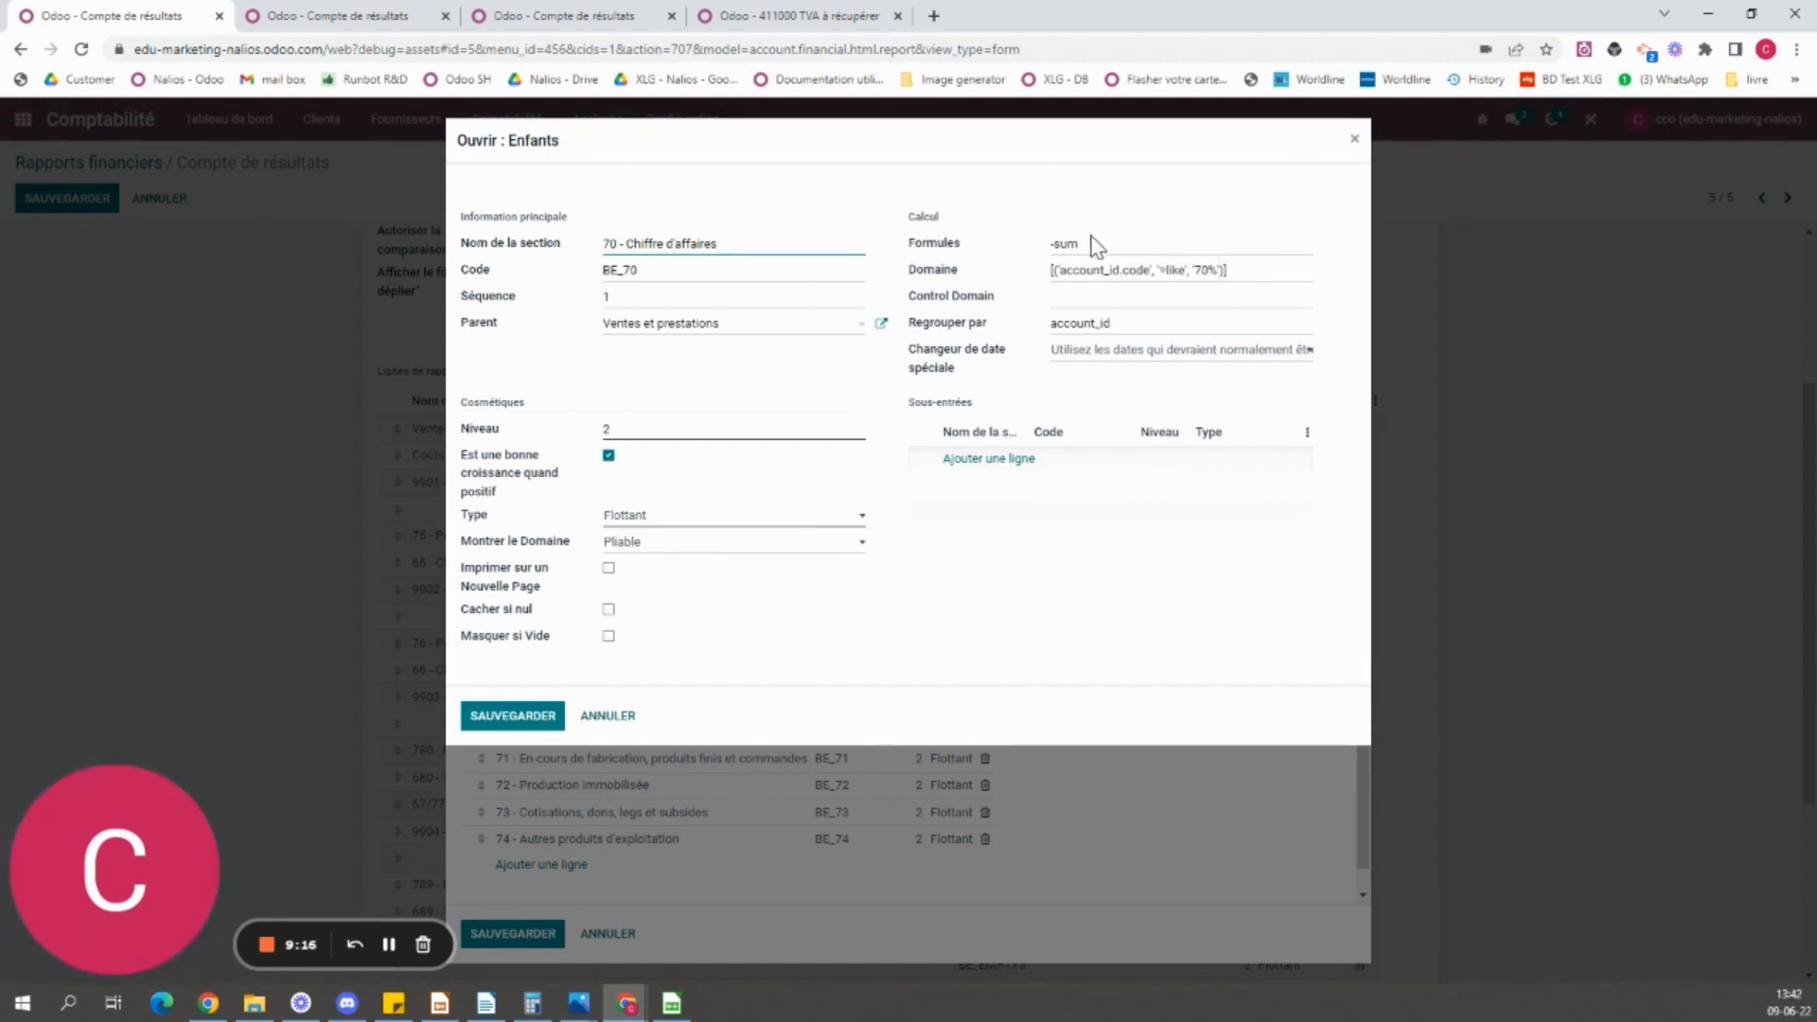
pyautogui.moveTo(1086, 243); pyautogui.dragTo(1040, 244)
pyautogui.click(1059, 242)
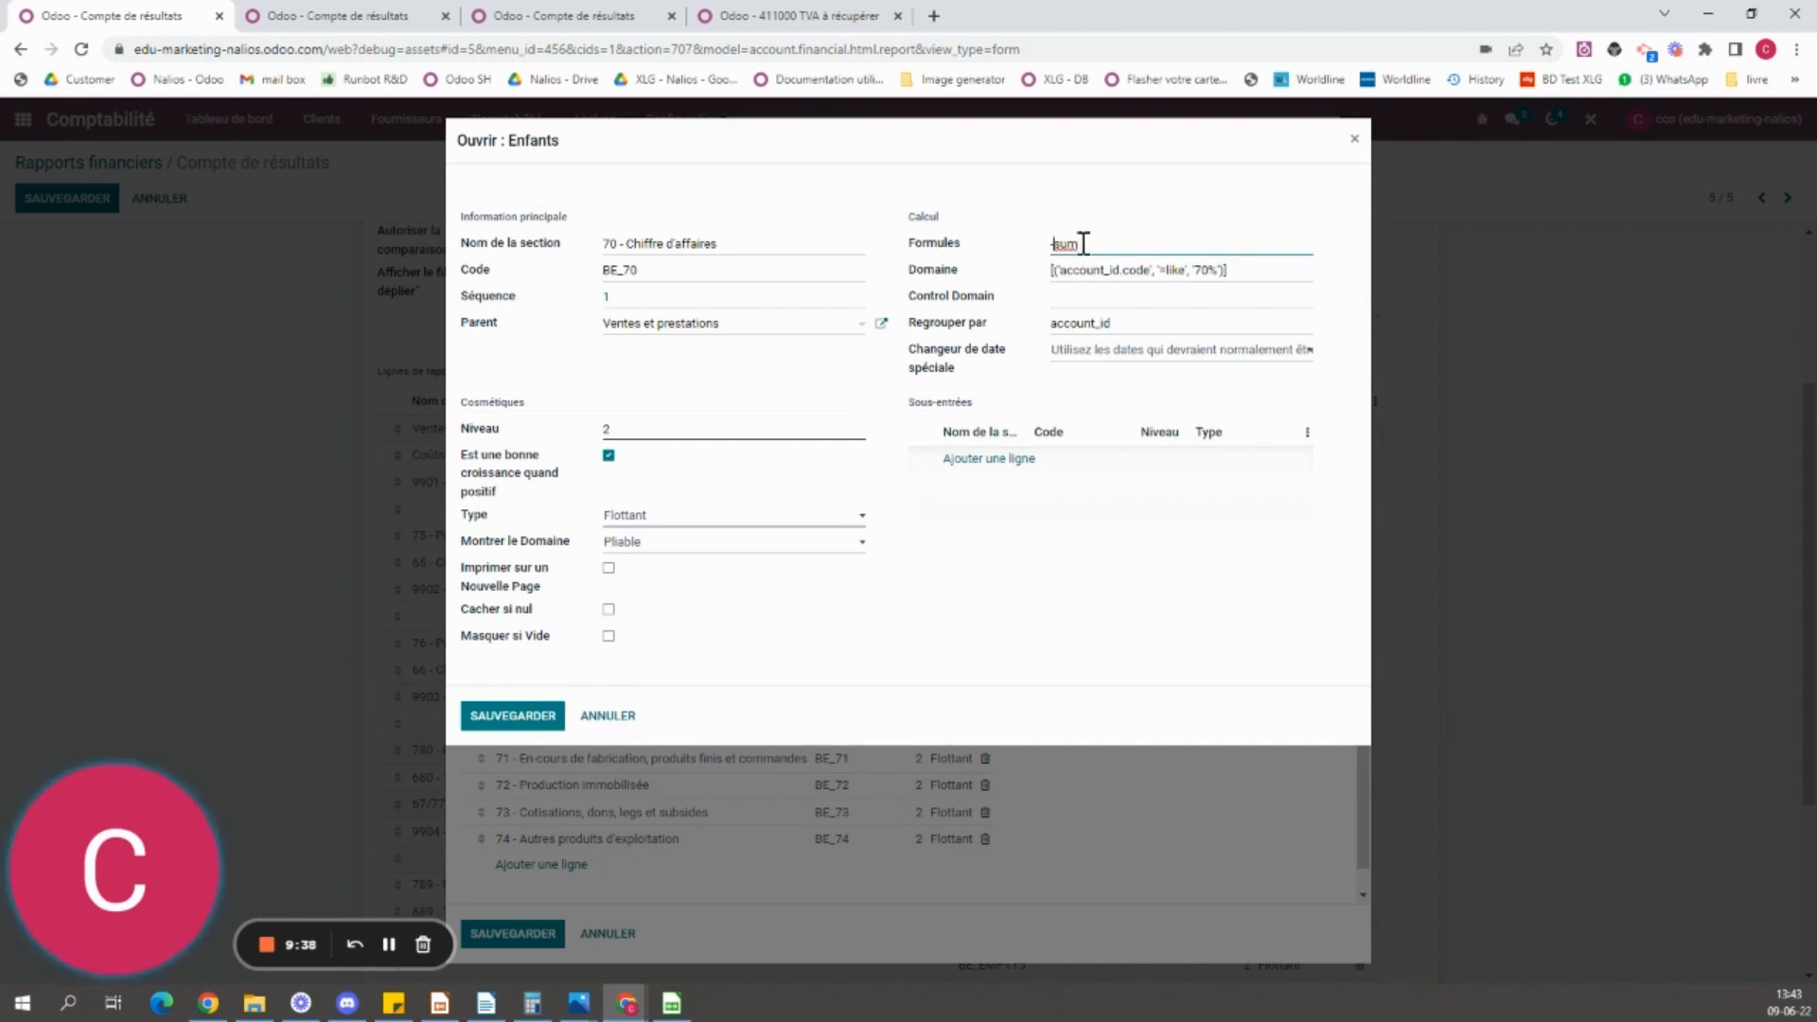
pyautogui.click(1357, 141)
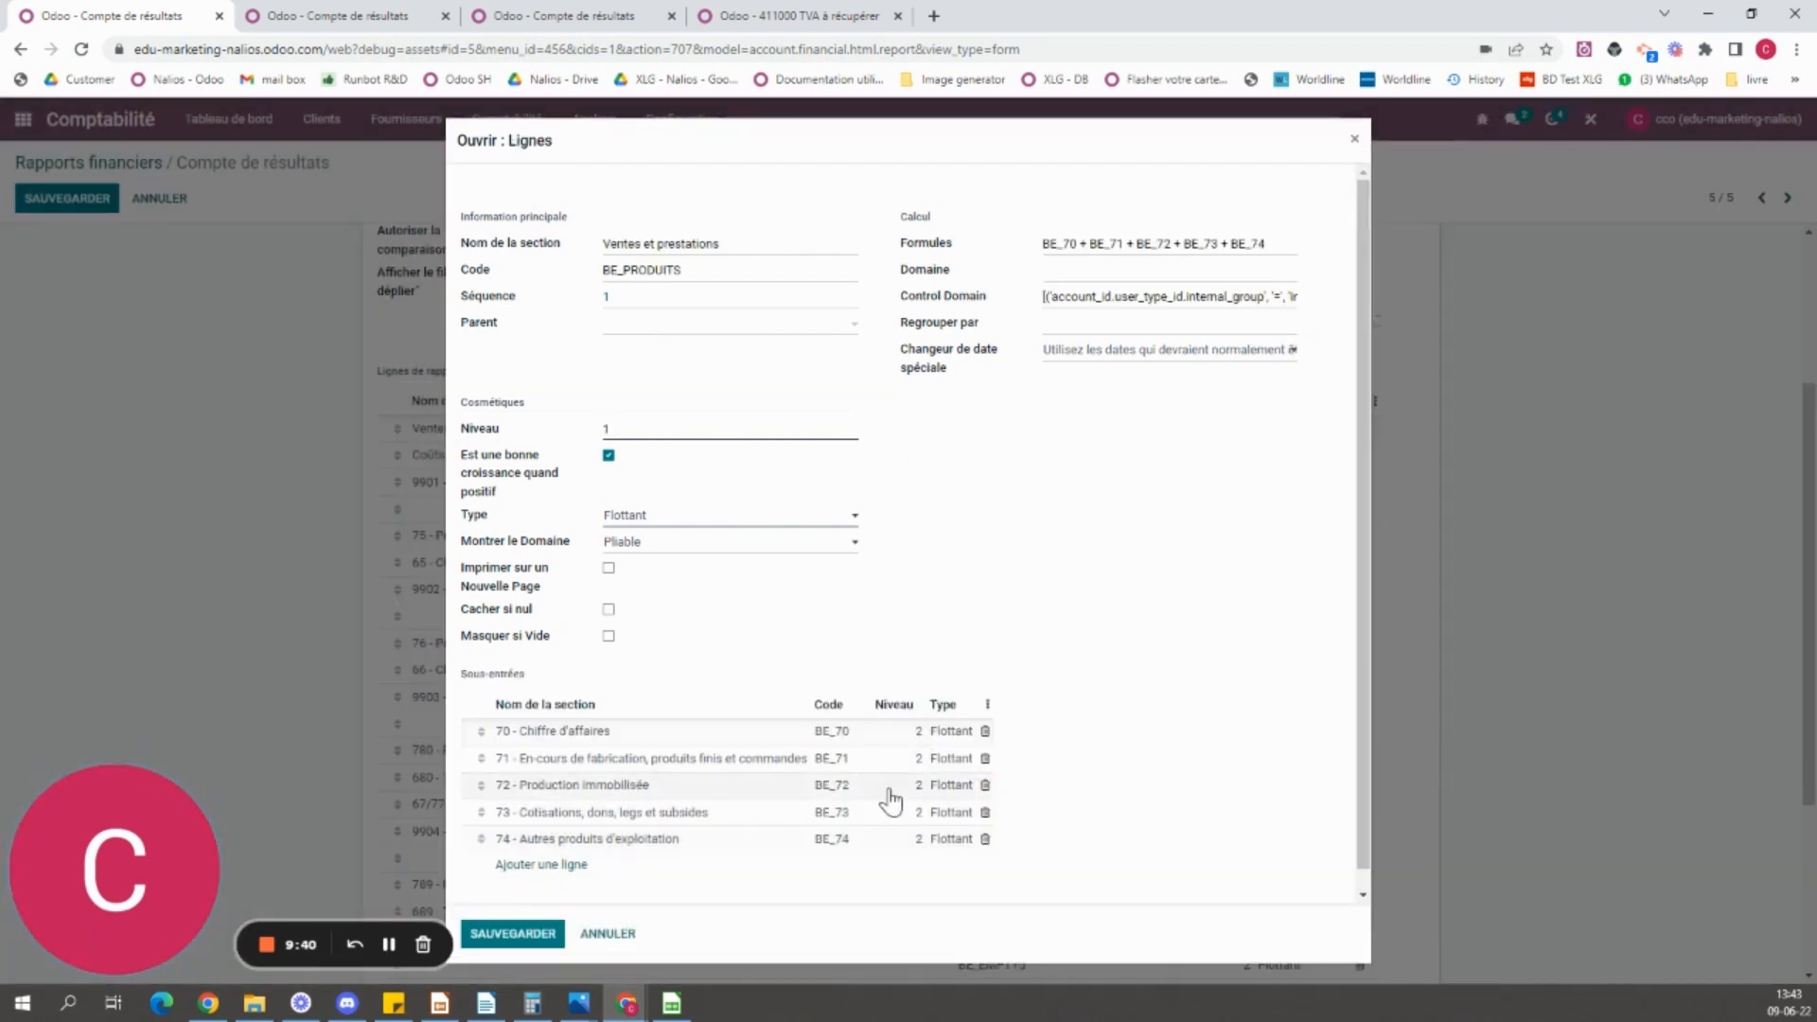
# - Compare the formulas of sub-entry "72 - Production immobilisée" and report line "65 - Charges financières"
pyautogui.click(712, 788)
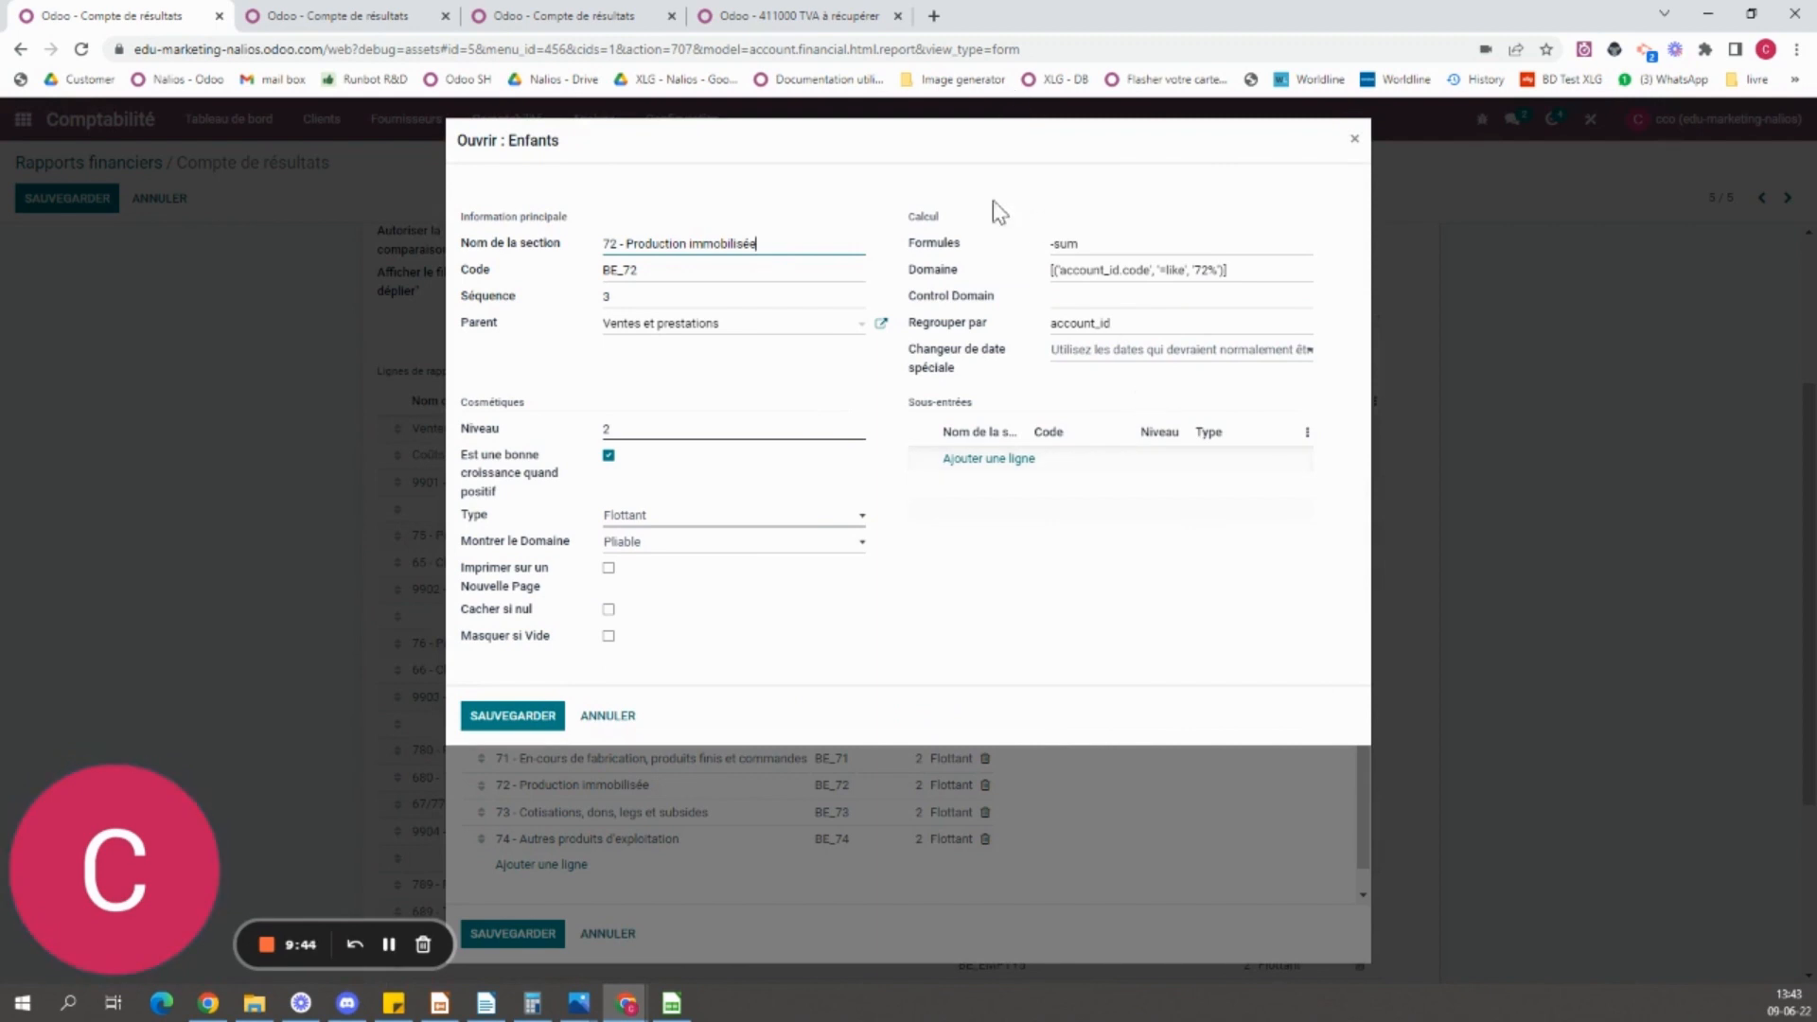
pyautogui.click(1353, 142)
pyautogui.click(1354, 143)
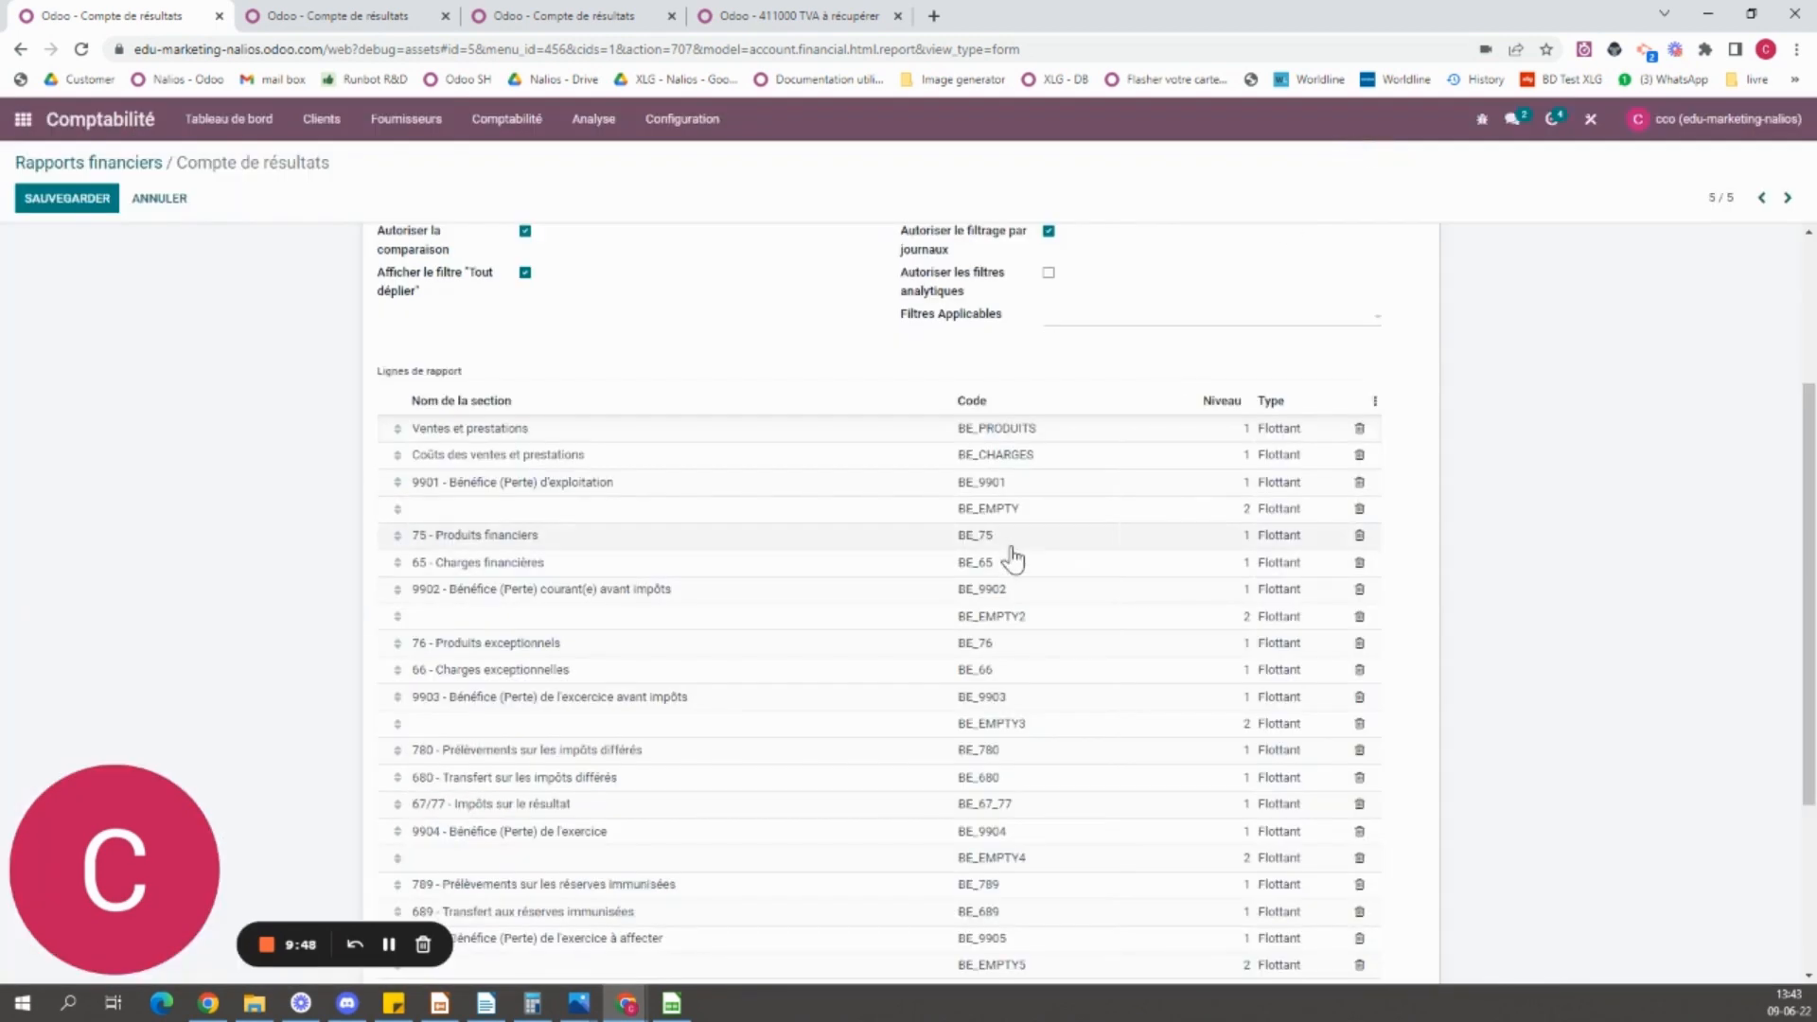
pyautogui.click(936, 578)
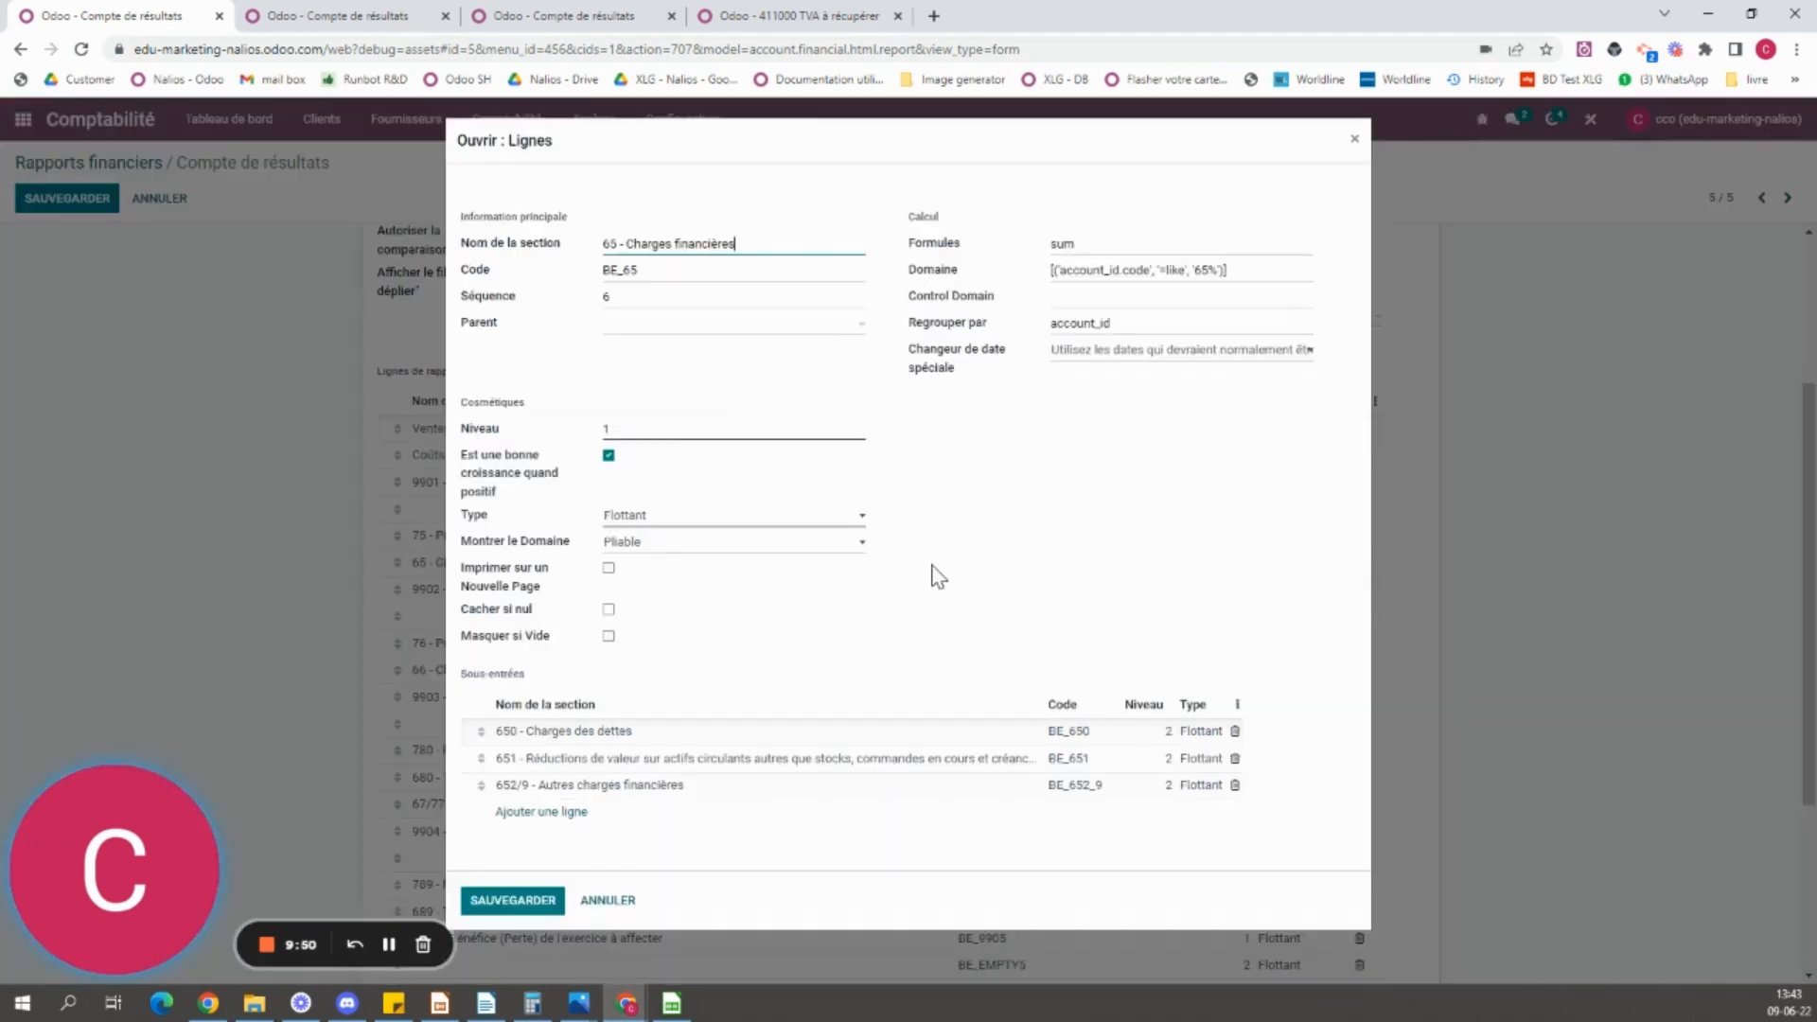